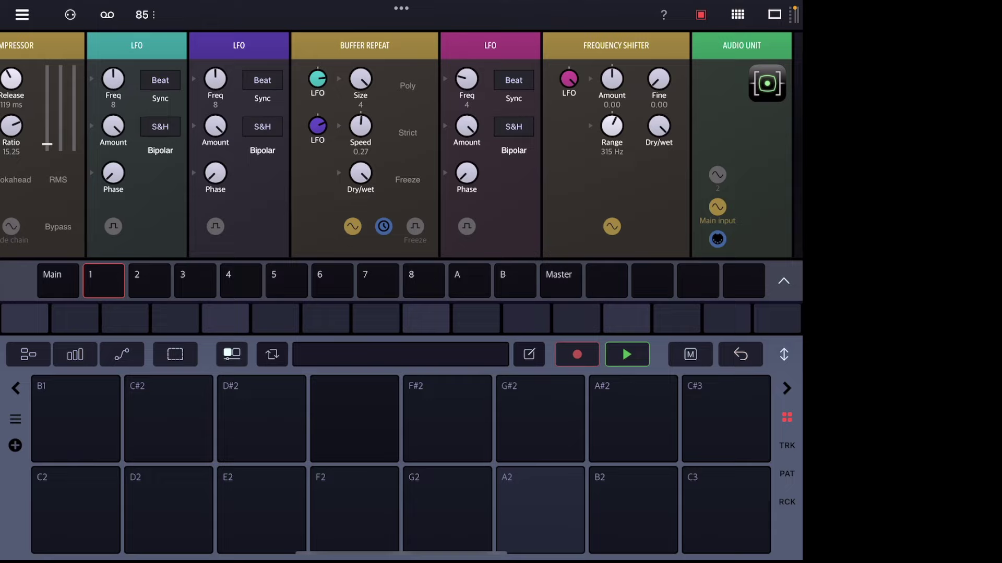
Step: Check tracks 2 and 3, and examine track 1's effect chain from the filter through to the Audio Unit
left_click(149, 282)
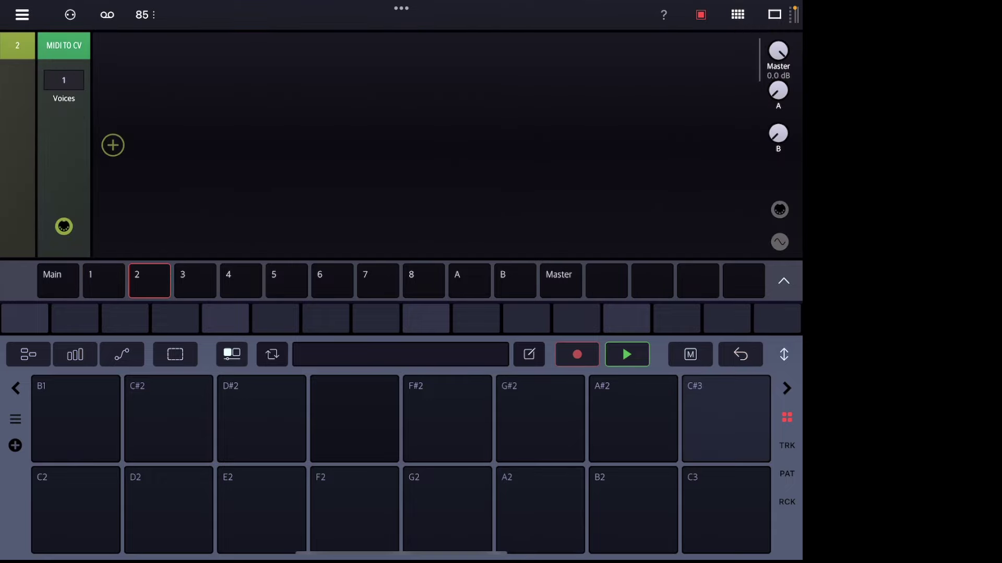
left_click(196, 281)
left_click(104, 281)
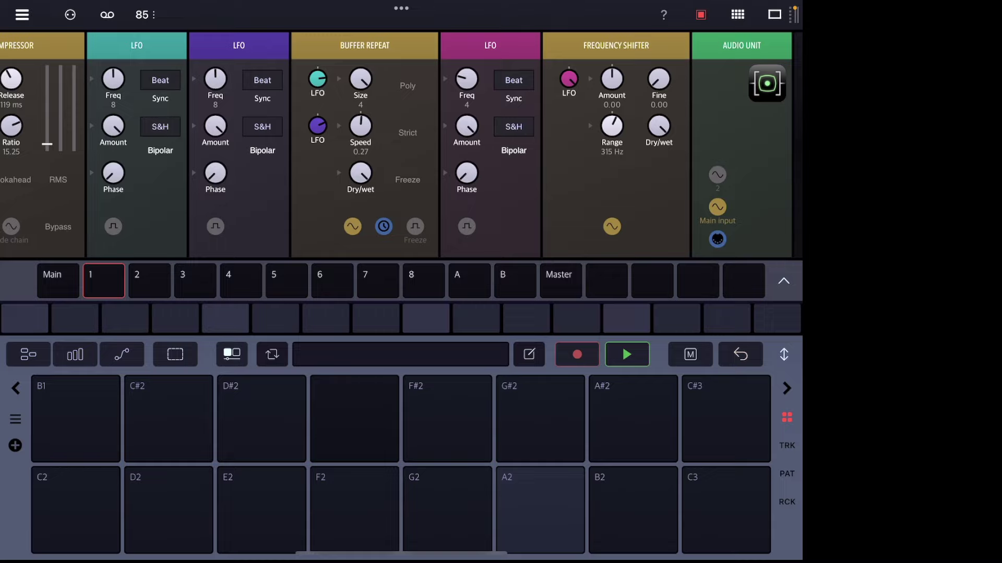
scroll(401, 145, "left", 10)
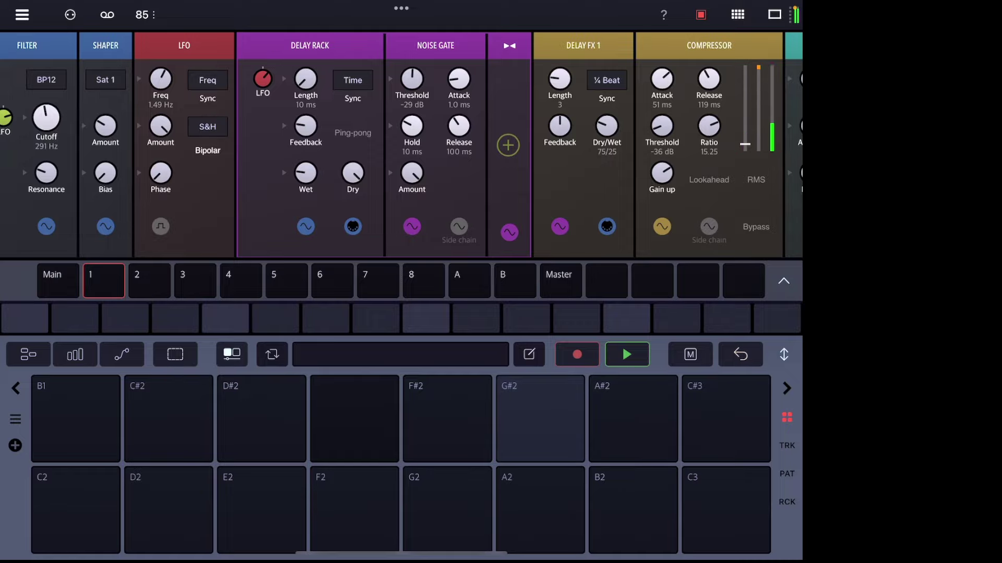
scroll(400, 145, "right", 5)
scroll(401, 145, "right", 10)
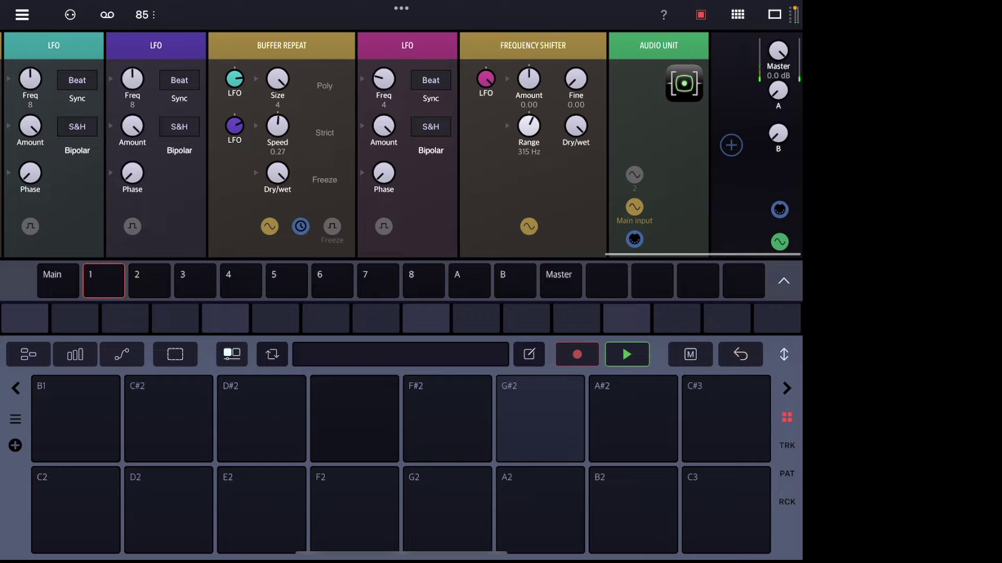
Step: Enable Freeze on track 1's Buffer Repeat, set its size to 2 and speed to -0.21, and lower the track's Master level to -18.4 dB
mouse_move(281, 46)
left_mouse_down()
mouse_move(282, 33)
mouse_move(287, 56)
mouse_move(282, 46)
left_mouse_up()
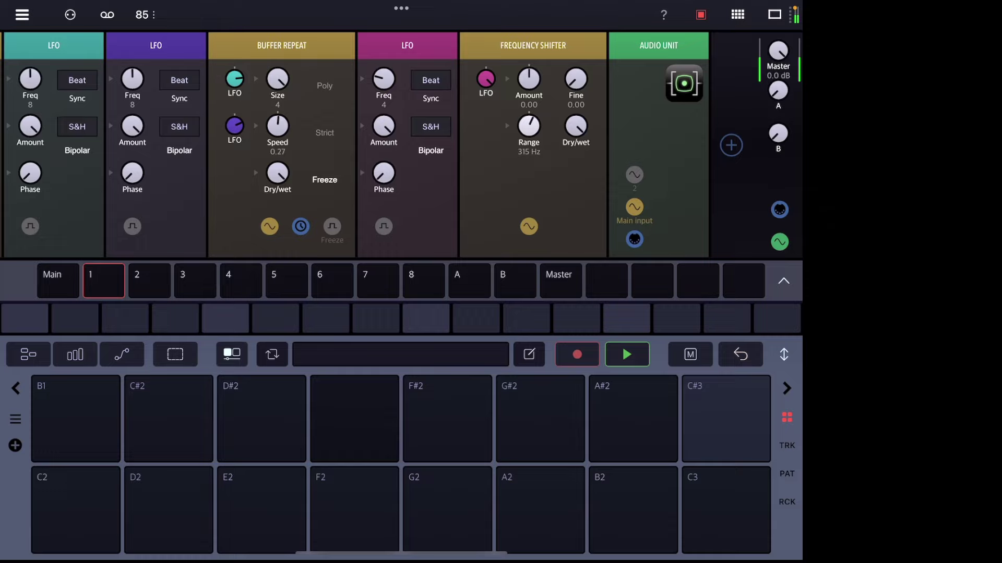
left_click_drag(277, 125, 277, 123)
left_click_drag(277, 79, 277, 86)
left_click_drag(278, 125, 278, 144)
left_click_drag(277, 79, 277, 76)
left_click_drag(278, 126, 278, 117)
left_click_drag(778, 51, 778, 59)
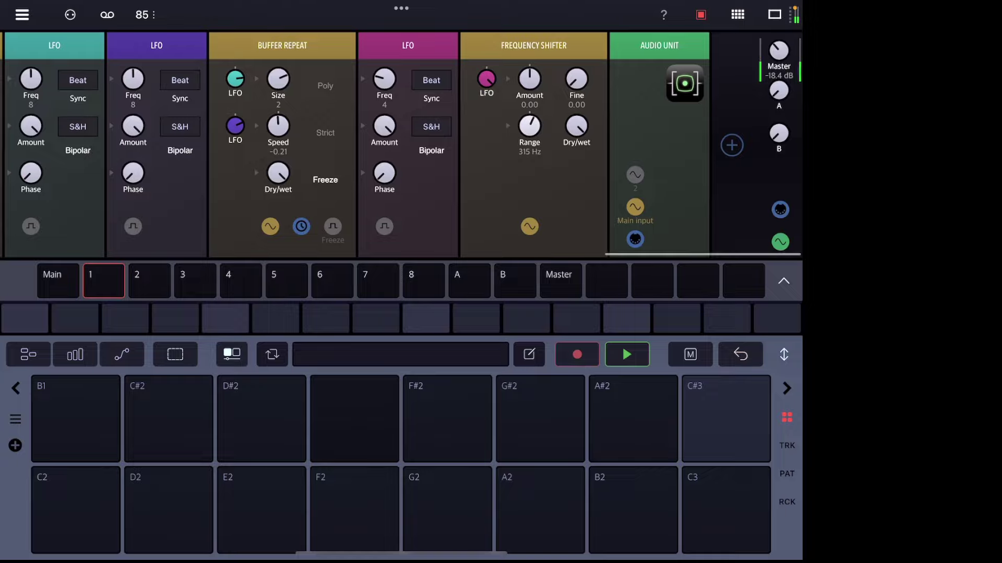
Step: Review track 1's whole module chain, from the Layers and oscillator section to the effects at the end
scroll(402, 144, "left", 2)
scroll(401, 144, "left", 2)
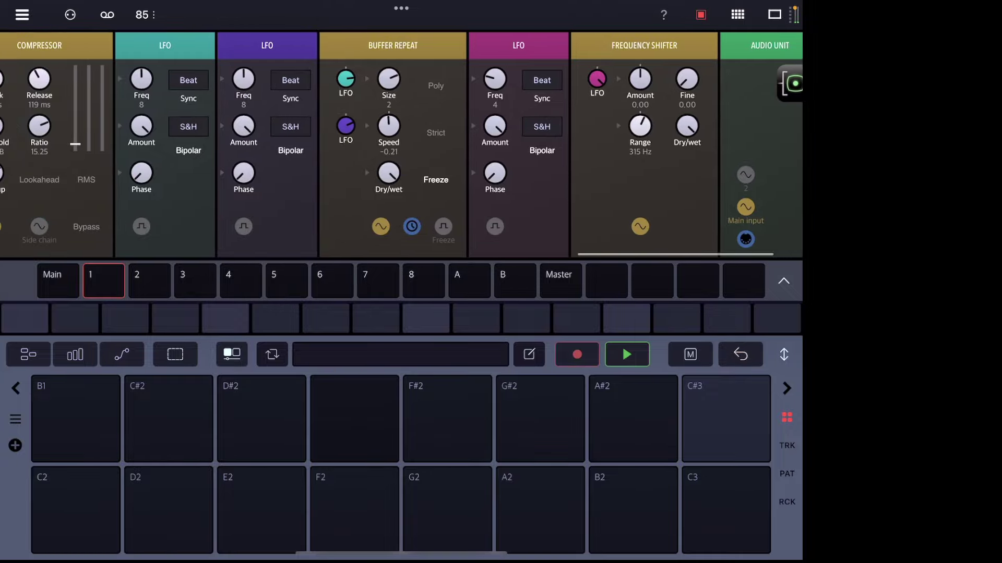
scroll(402, 144, "left", 6)
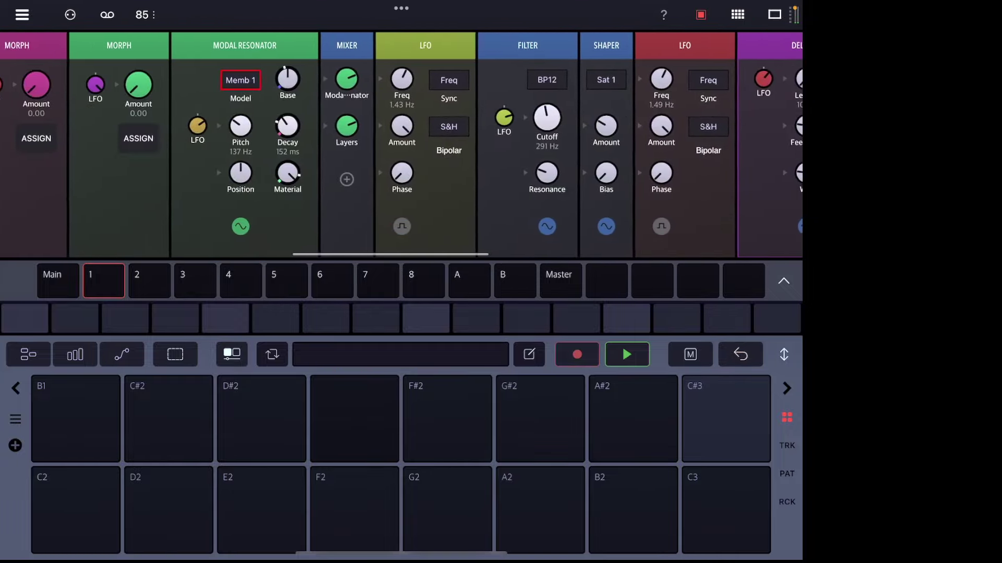
scroll(402, 145, "left", 8)
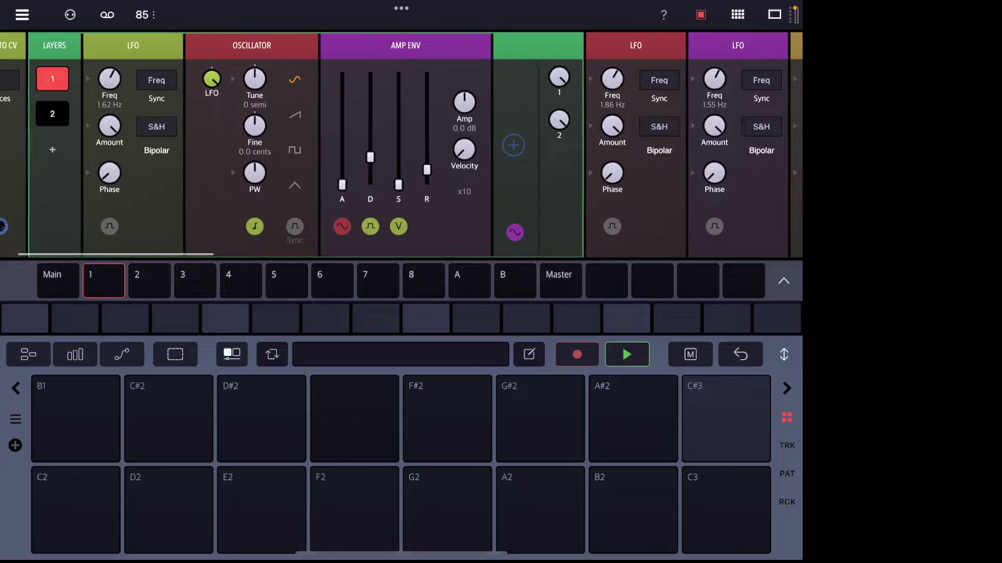
scroll(402, 144, "left", 2)
scroll(402, 144, "right", 15)
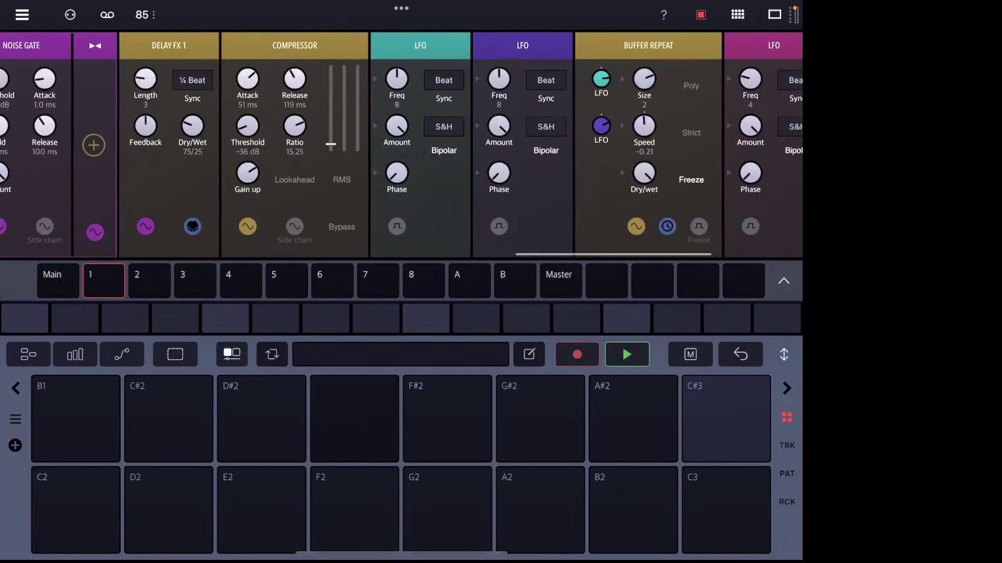
scroll(402, 144, "right", 5)
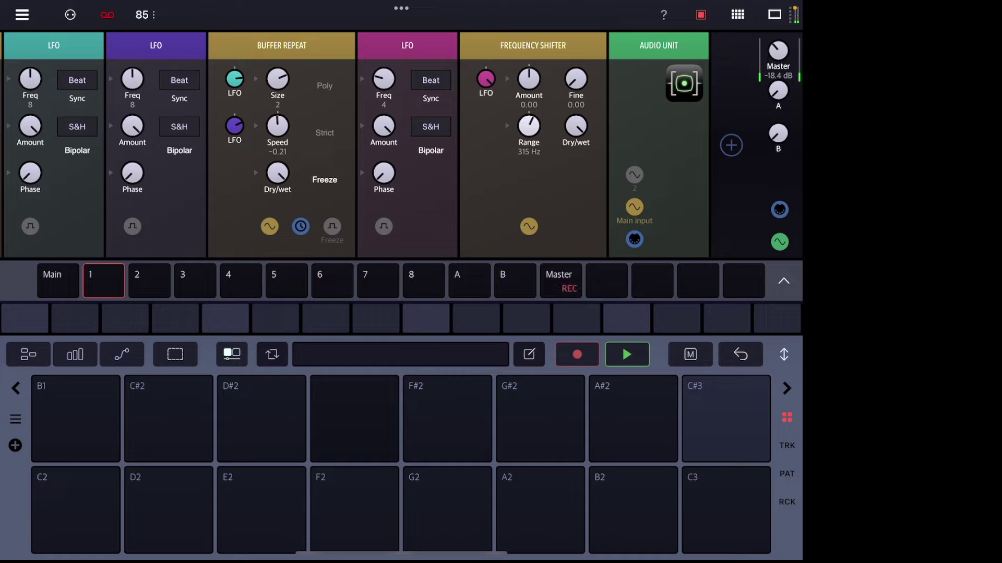
Step: Restore track 1's Master level to 0.0 dB and play the pattern while raising the Buffer Repeat speed to 5.87, stopping playback at the end
left_click_drag(778, 50, 778, 13)
left_click(622, 345)
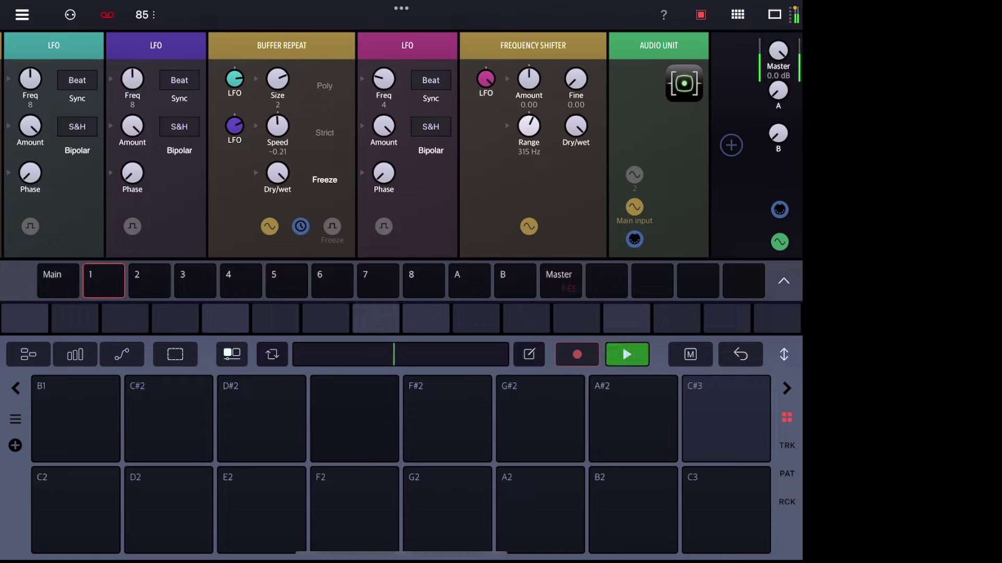
left_click_drag(278, 126, 278, 111)
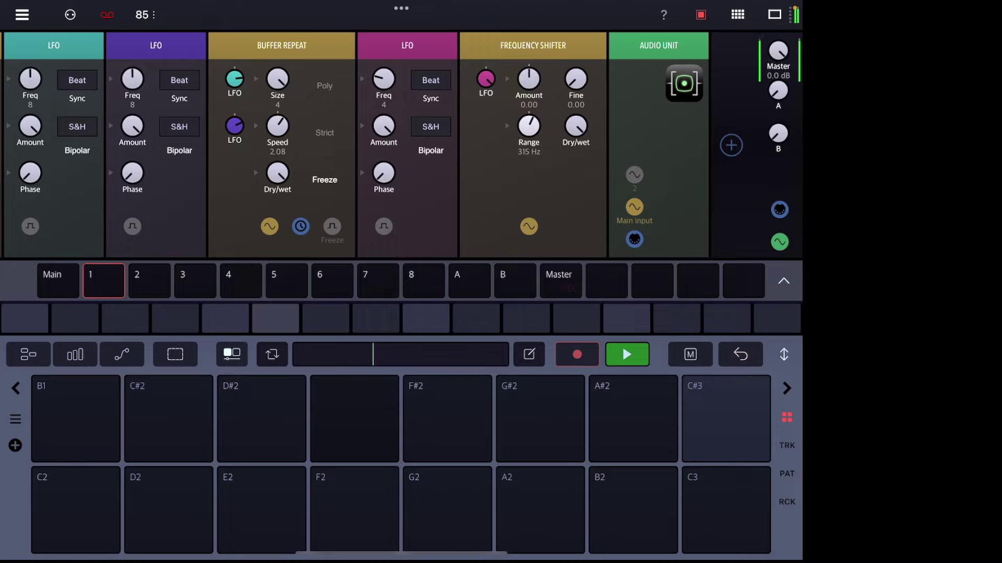
left_click_drag(278, 126, 277, 113)
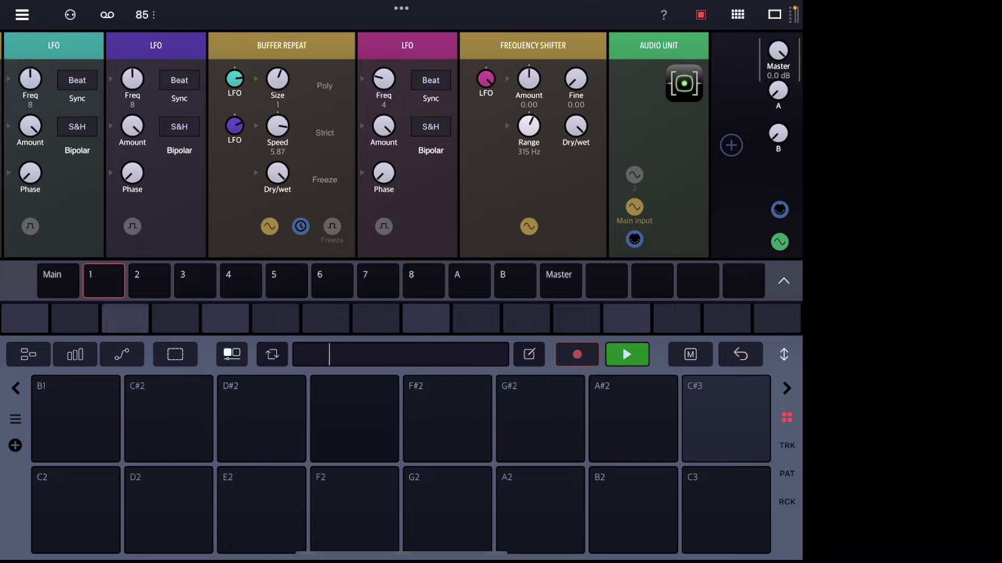
left_click(622, 346)
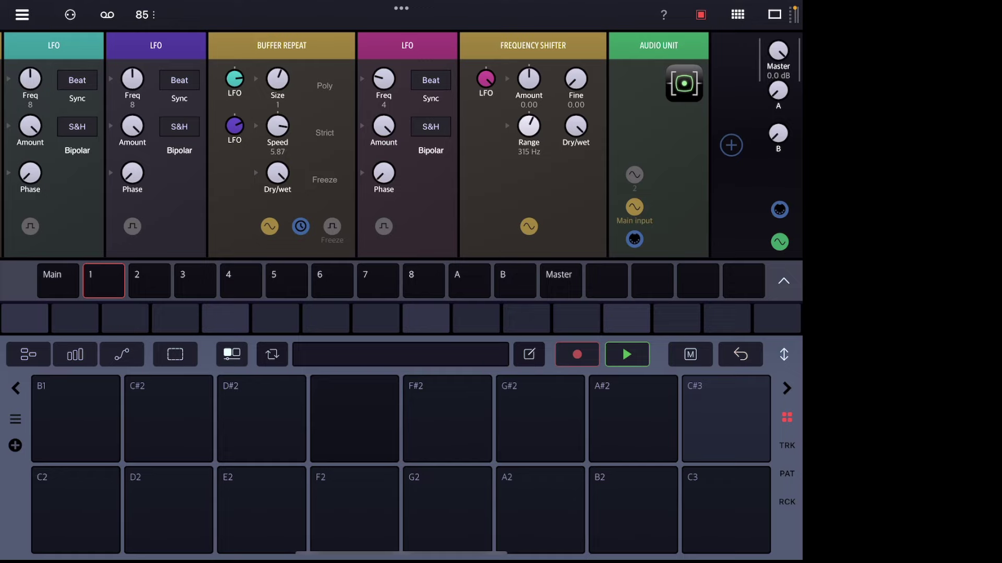
Step: Open the Egoist instrument on track 3, load its EMPTY preset, and enlarge the instrument window
left_click(195, 281)
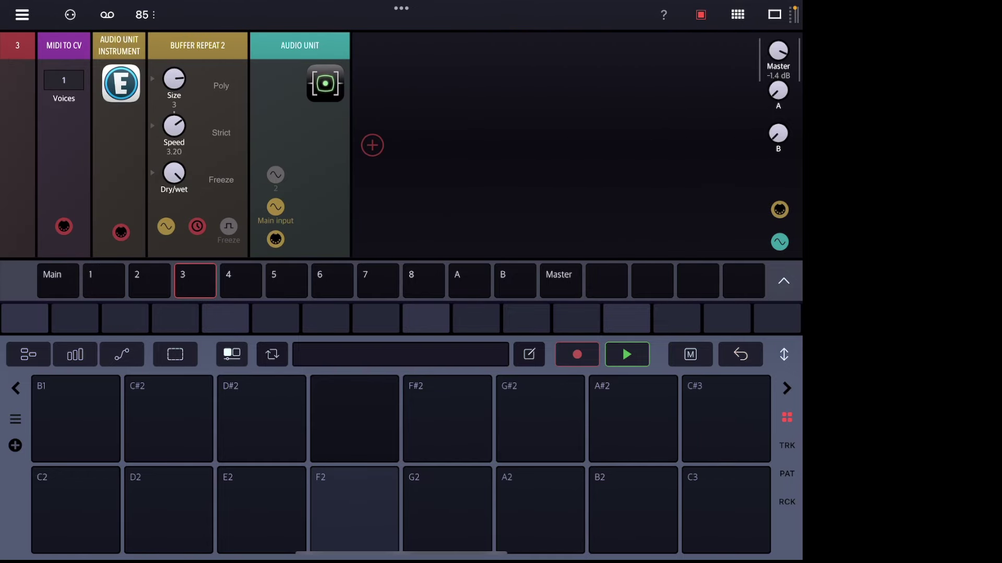
left_click(121, 84)
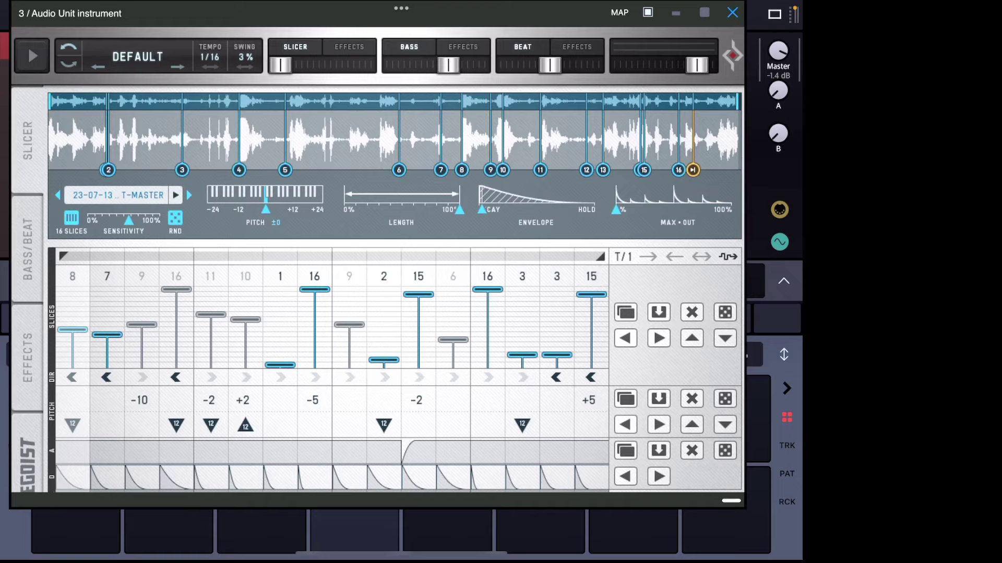
left_click(137, 56)
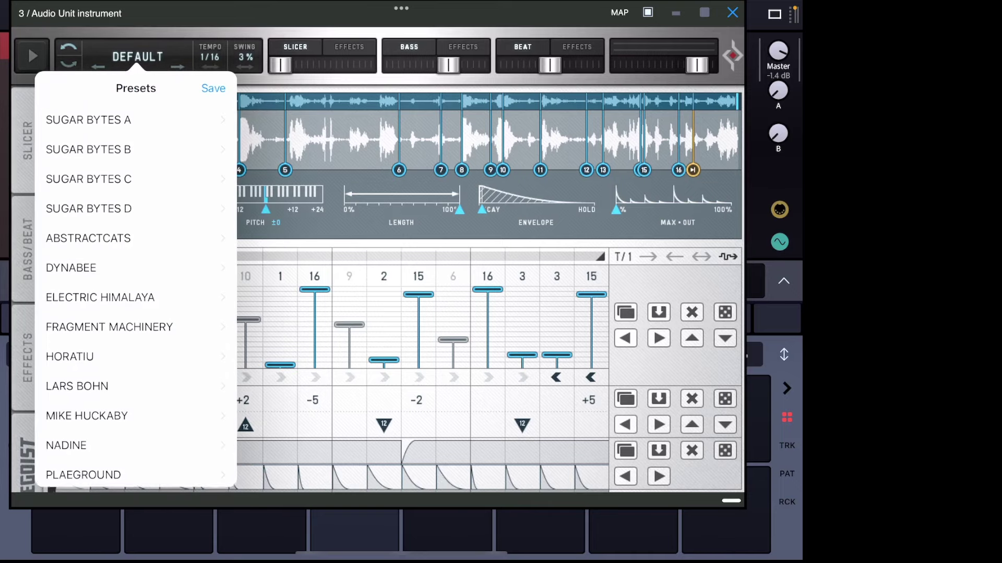
scroll(135, 282, "down", 10)
scroll(136, 282, "down", 5)
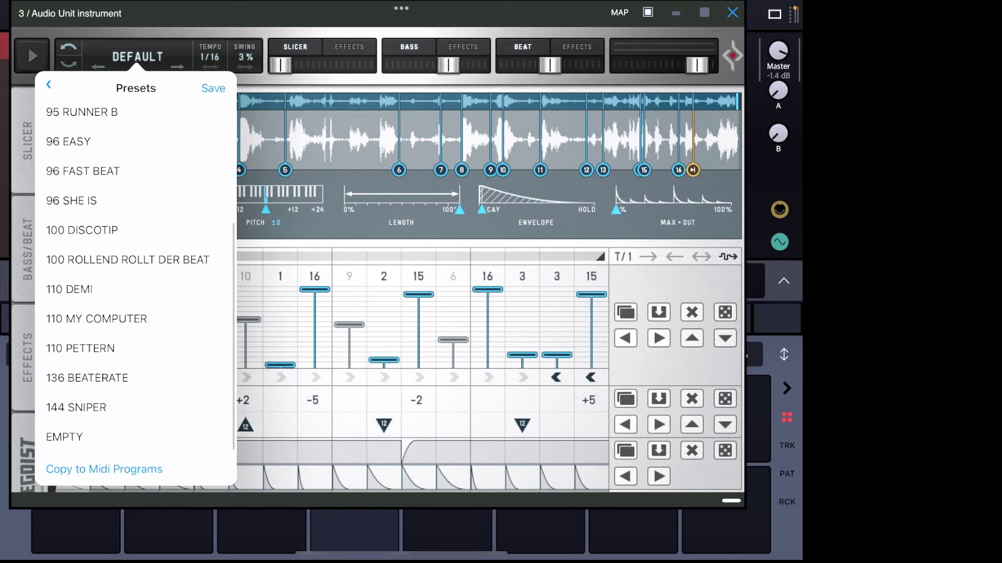
left_click(68, 436)
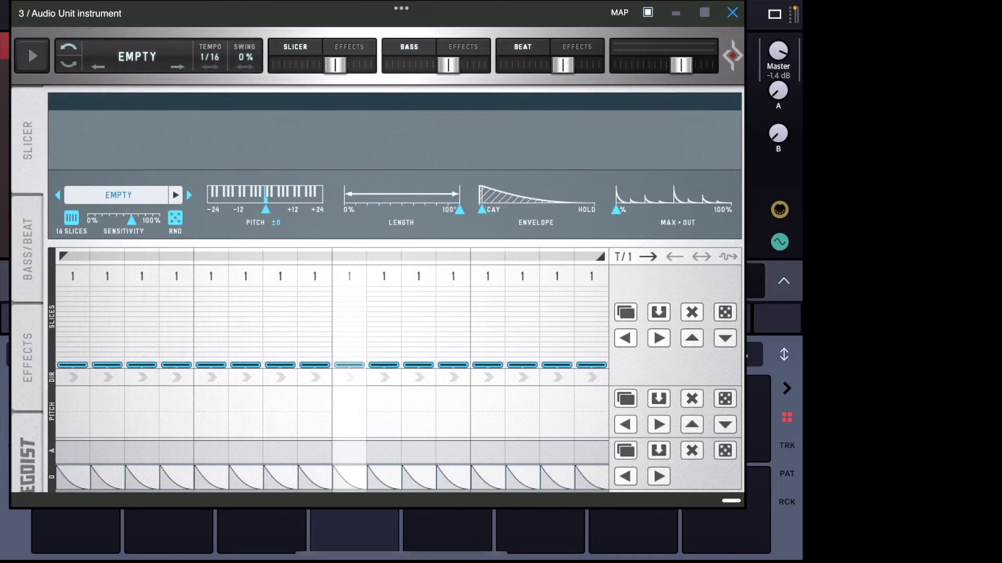
left_click_drag(731, 501, 726, 547)
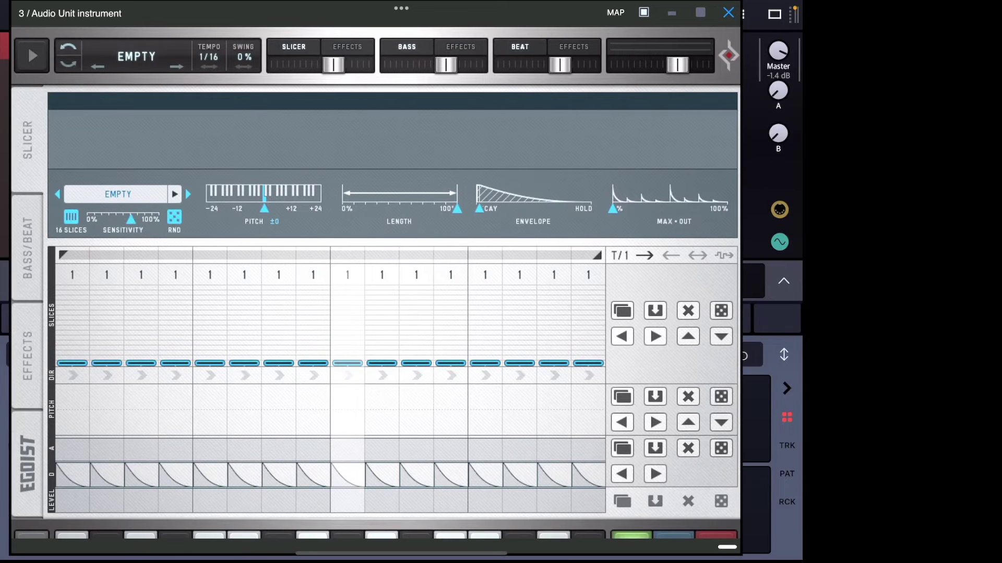
Step: Look over Egoist's settings page and the slicer's pattern and keyboard modes, ending in part mode
left_click(27, 464)
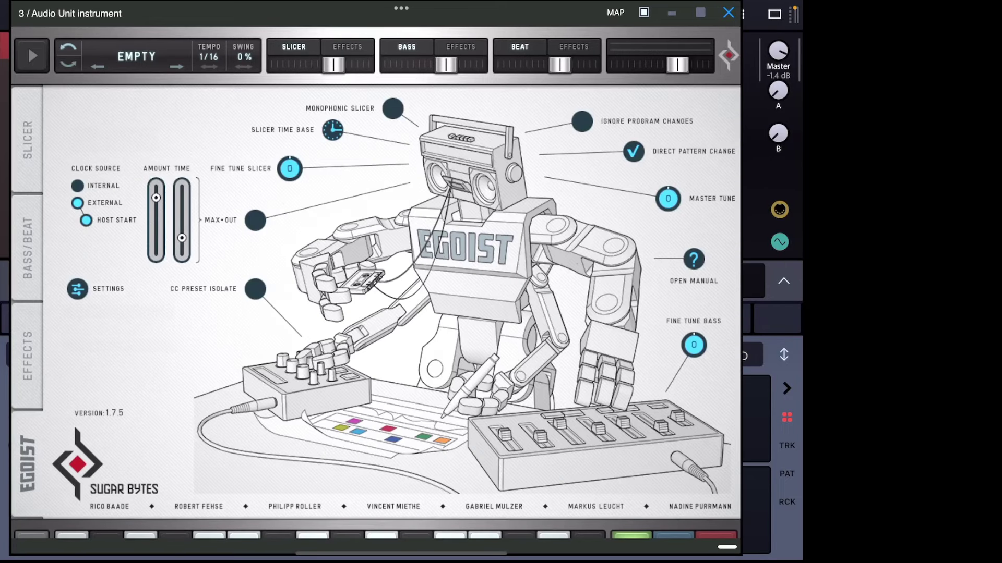
left_click(27, 140)
scroll(376, 283, "down", 1)
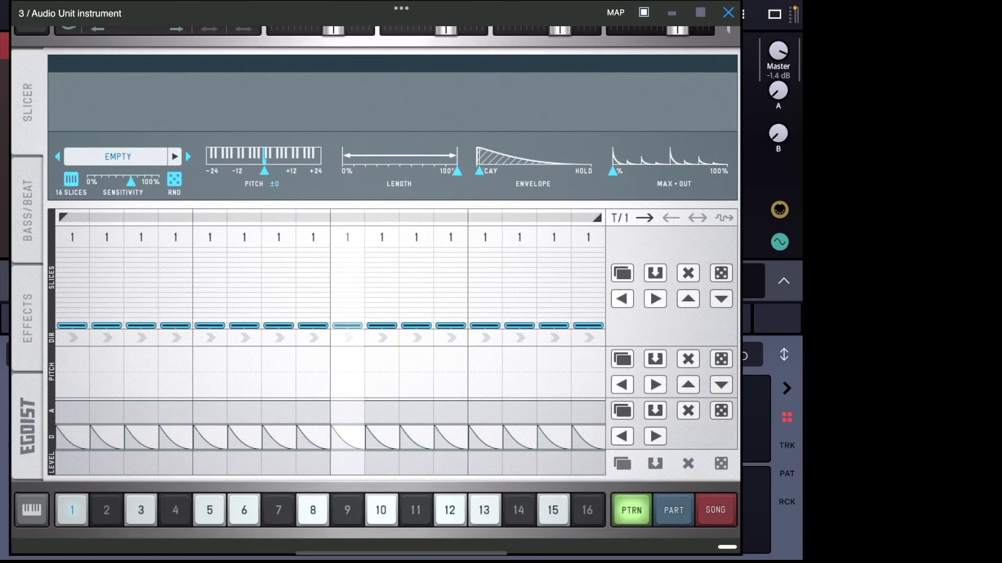
left_click(673, 510)
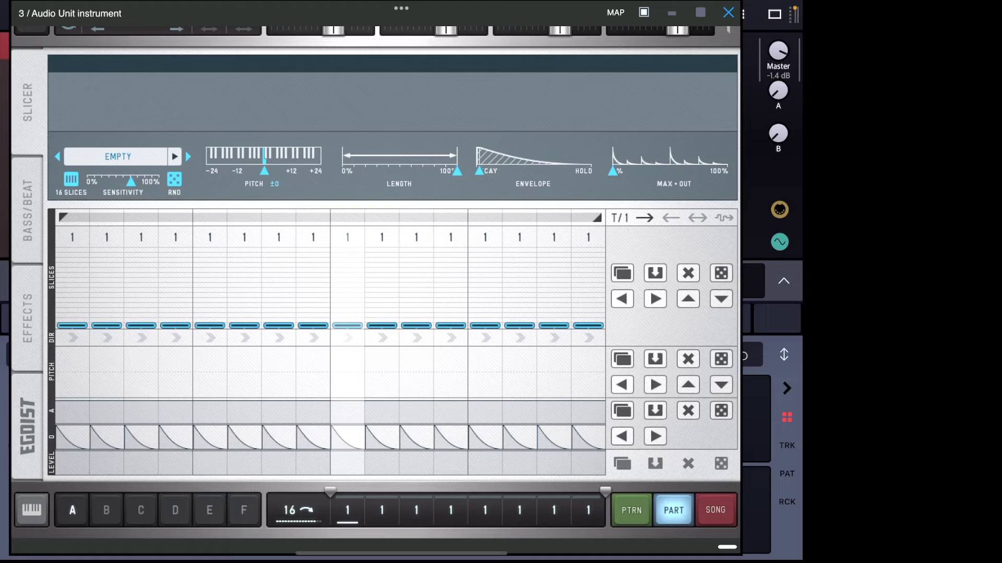
left_click(631, 511)
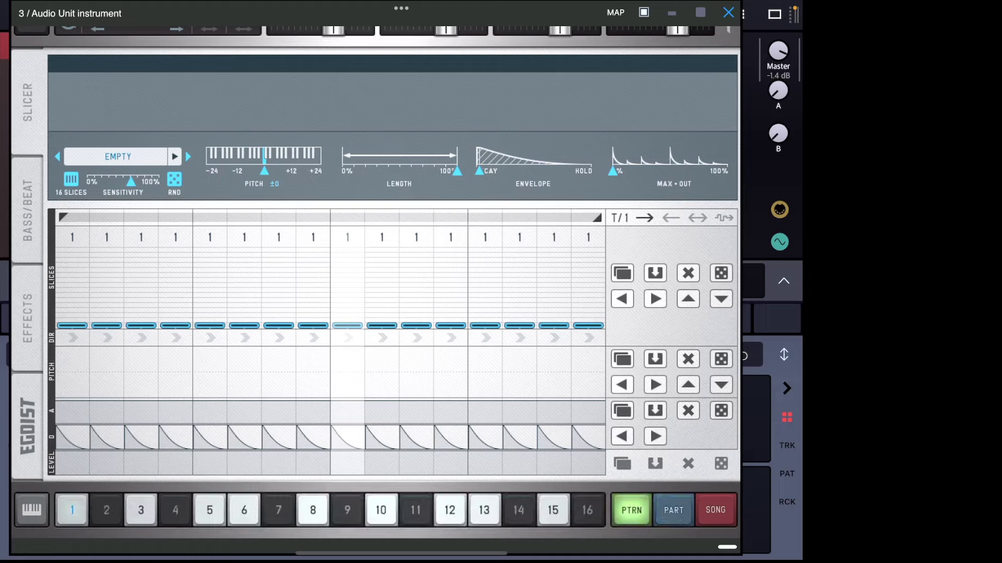
left_click(31, 510)
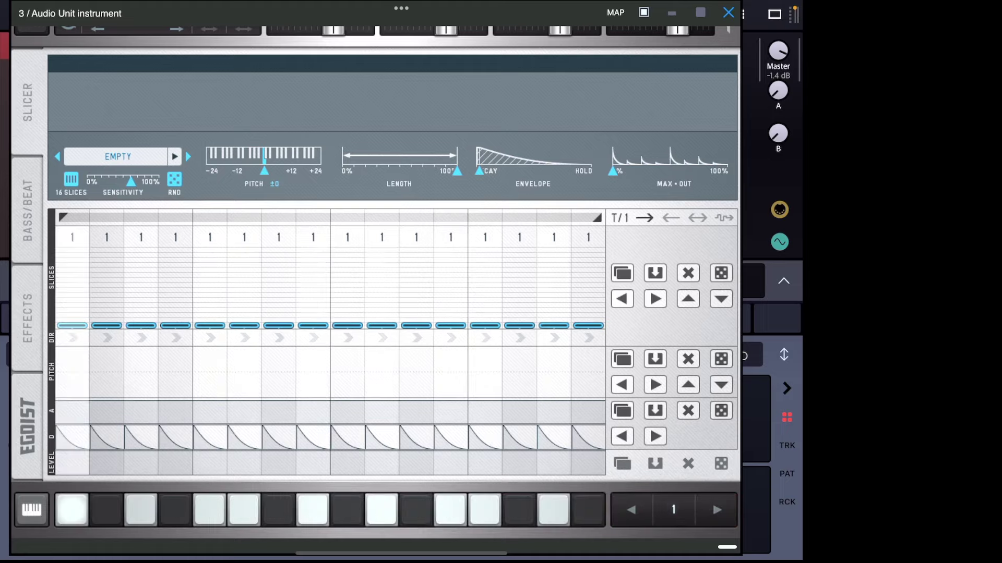
left_click(31, 511)
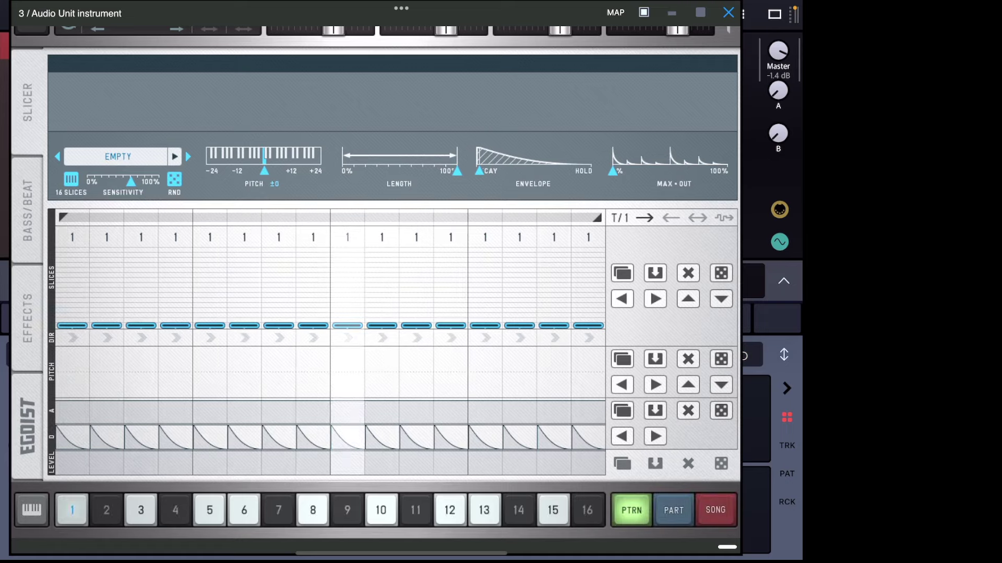
left_click(673, 510)
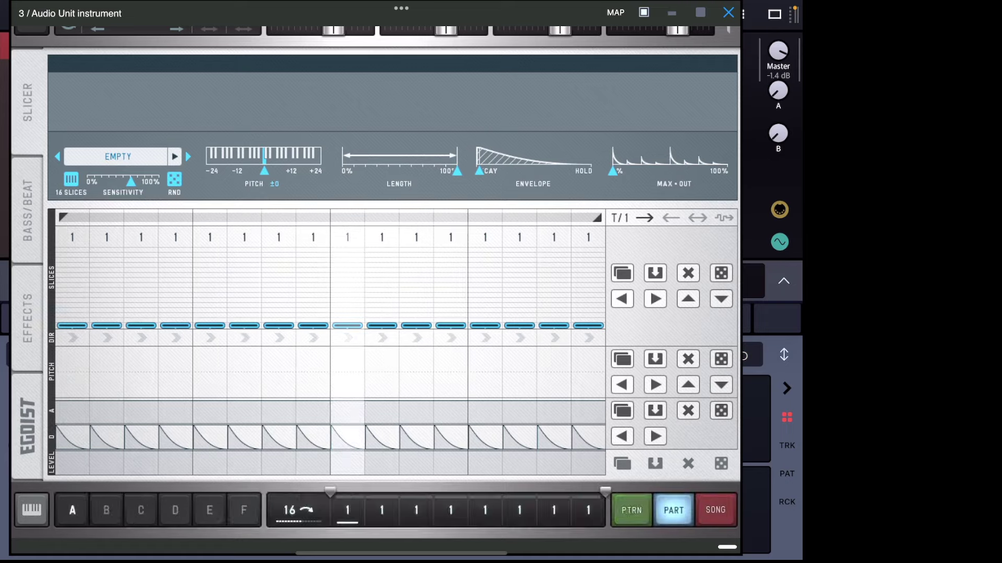
Step: Import the recording 24-06-29 00_58 T-Master from Drambo's Samples/Recordings/24-06-29 - 85 BPM folder into Egoist's user samples for the slicer
left_click(118, 157)
scroll(120, 354, "down", 5)
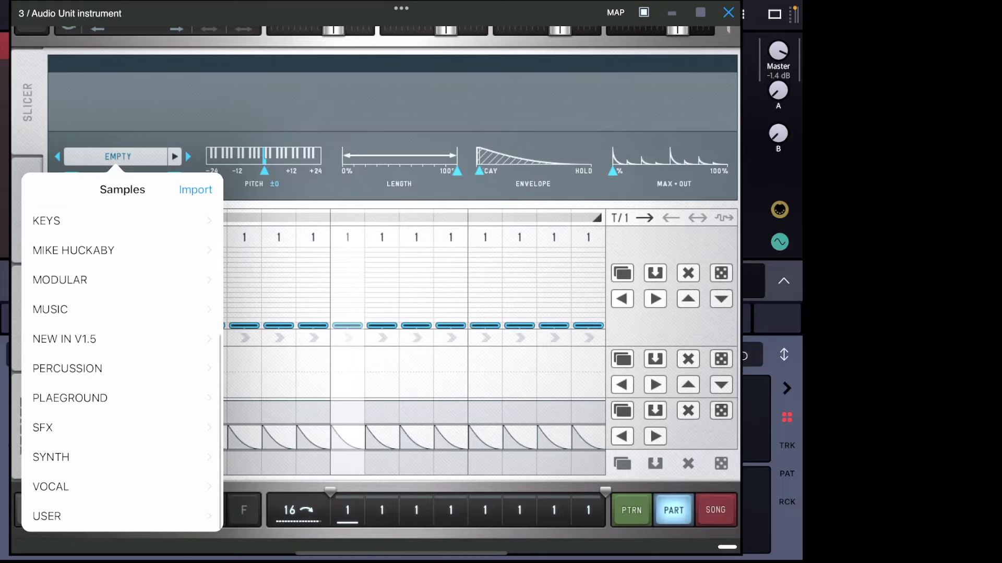
left_click(47, 516)
left_click(196, 190)
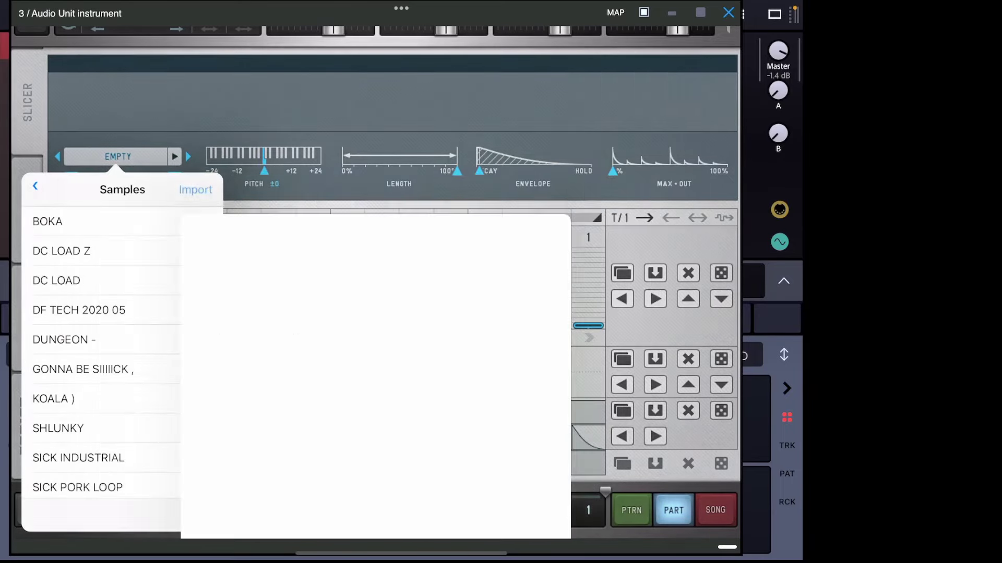
scroll(470, 302, "down", 2)
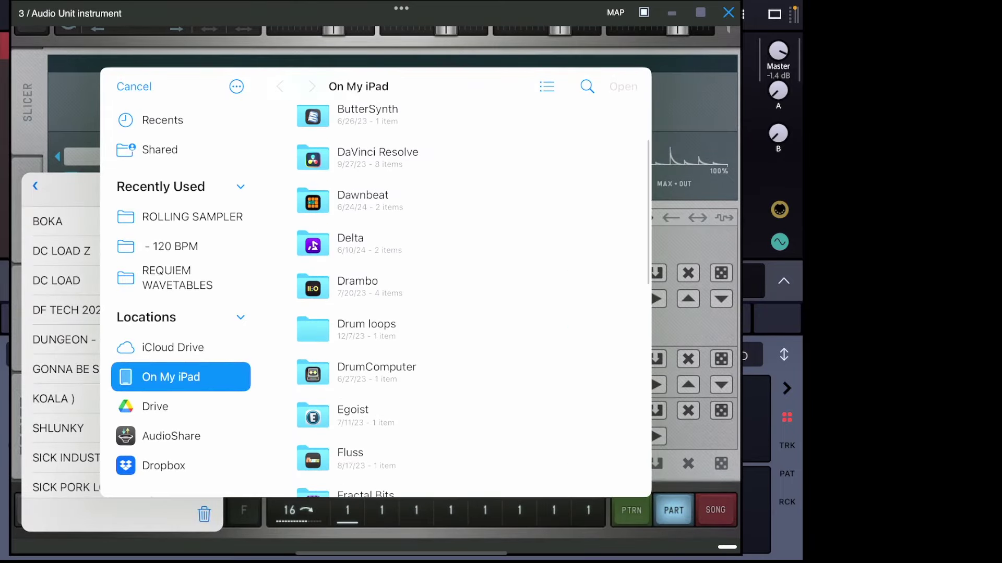
left_click(357, 286)
left_click(376, 251)
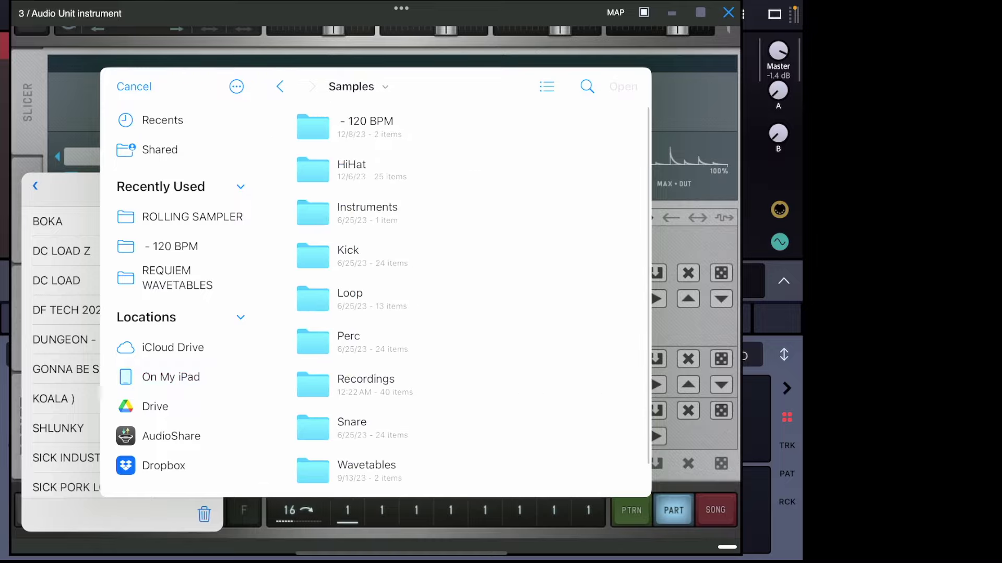
left_click(365, 379)
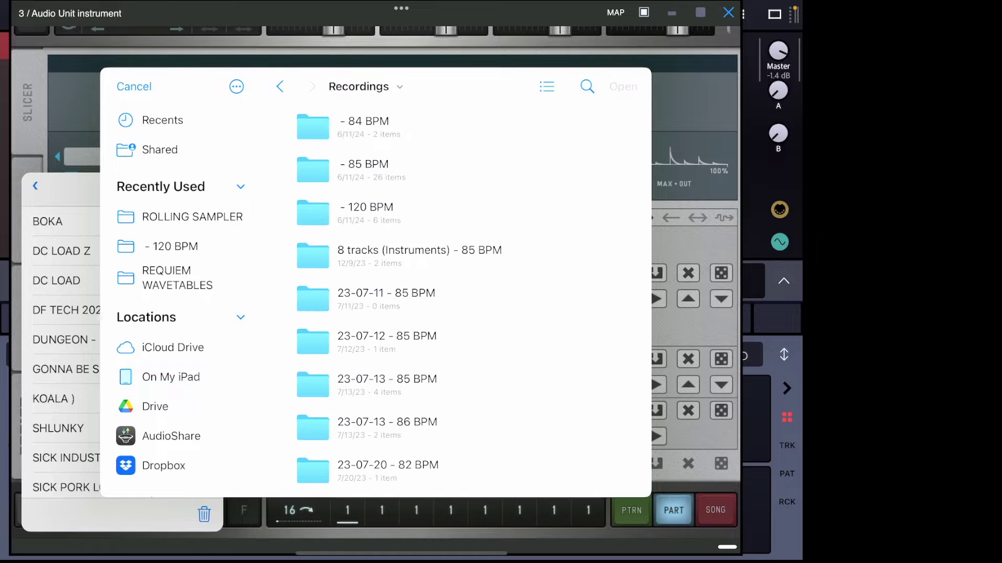
scroll(469, 303, "down", 20)
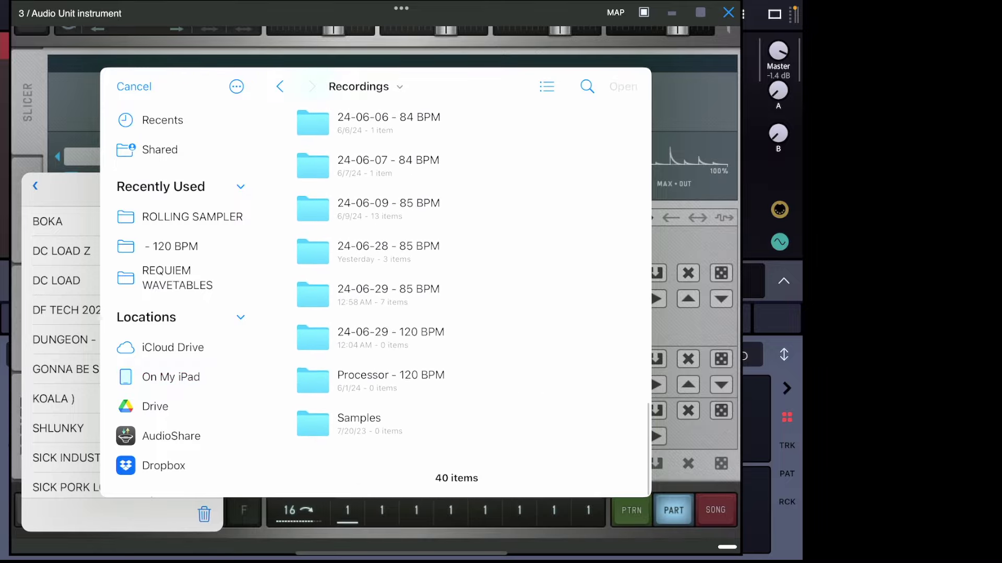
left_click(388, 289)
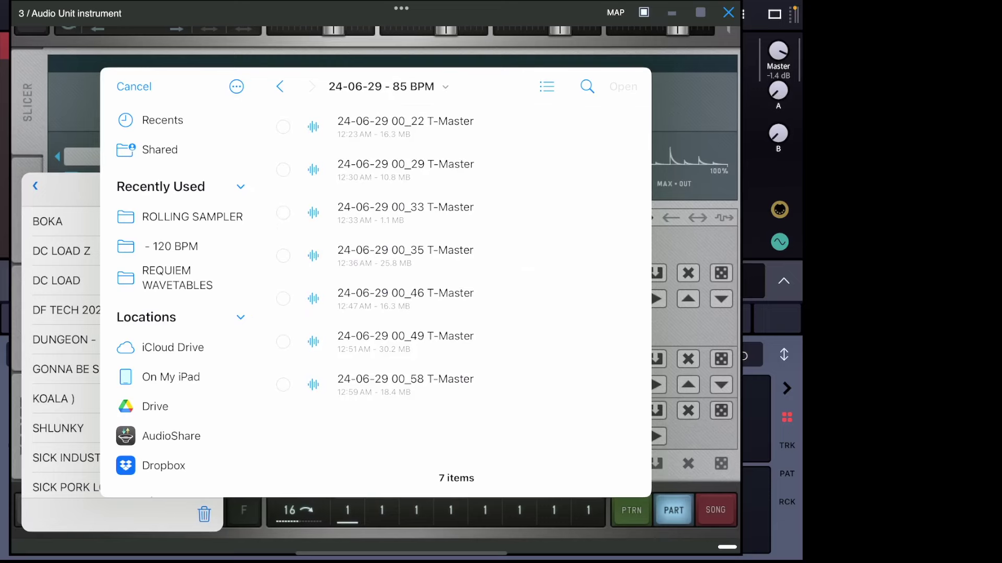
left_click(405, 385)
left_click(623, 86)
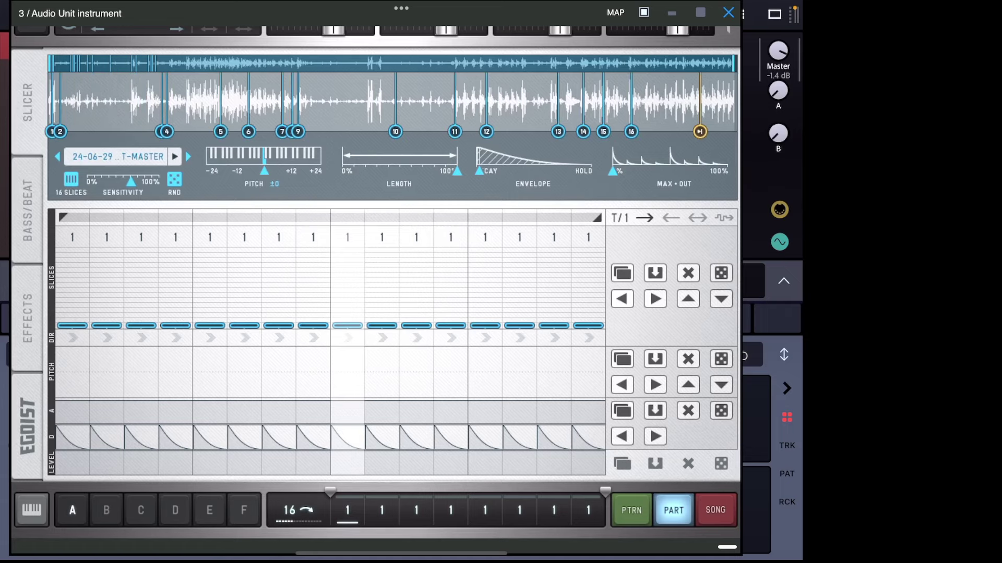
Step: Start Egoist's sequencer, raise the Slicer volume to maximum, and set the slice pattern's play direction to random
scroll(375, 282, "up", 2)
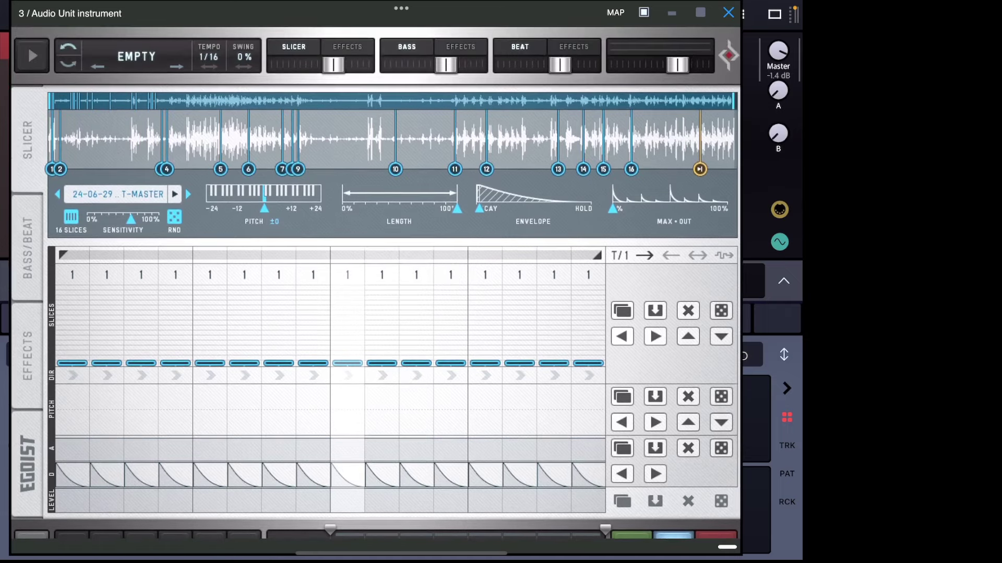
left_click(31, 56)
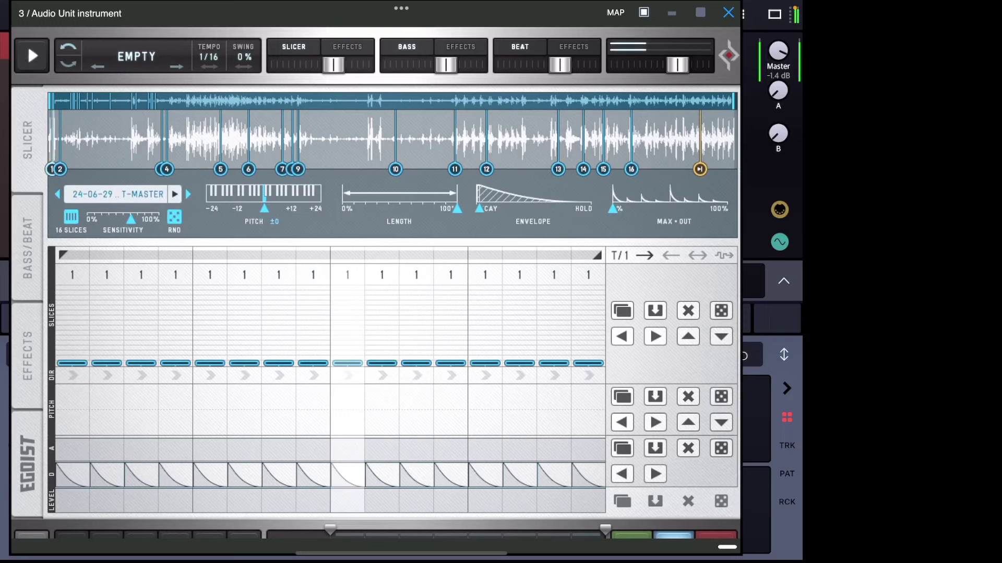
left_click_drag(333, 65, 279, 65)
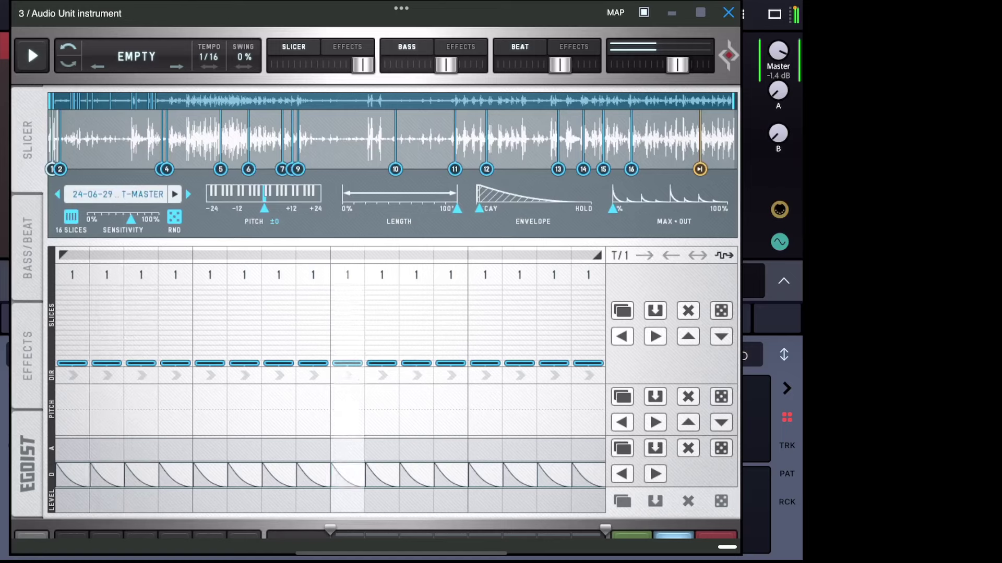
Step: Randomize the slice pattern's slices, pitches and envelopes, set Egoist's tempo division to 1/4, and close the instrument window
left_click(721, 311)
left_click(721, 397)
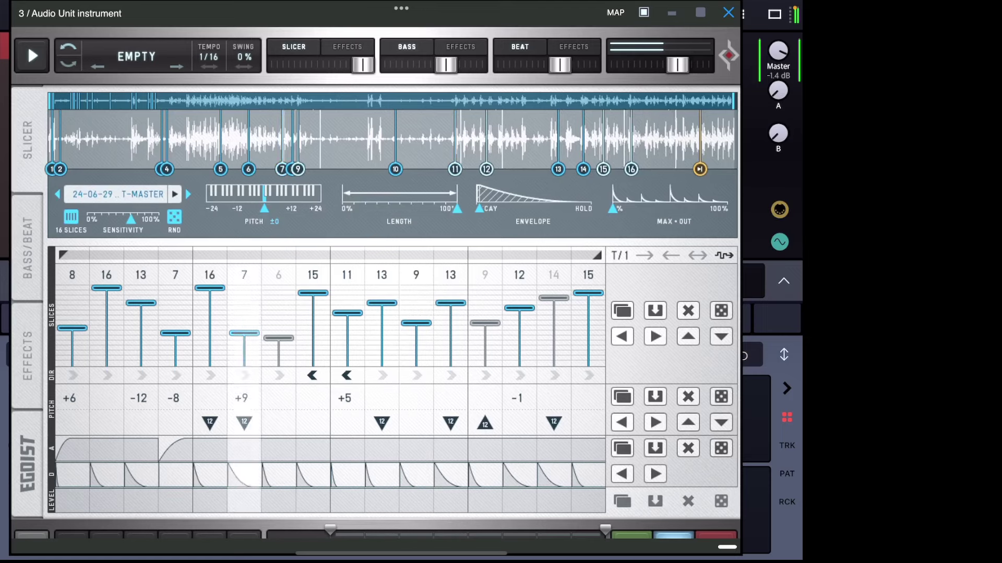
left_click_drag(209, 57, 189, 57)
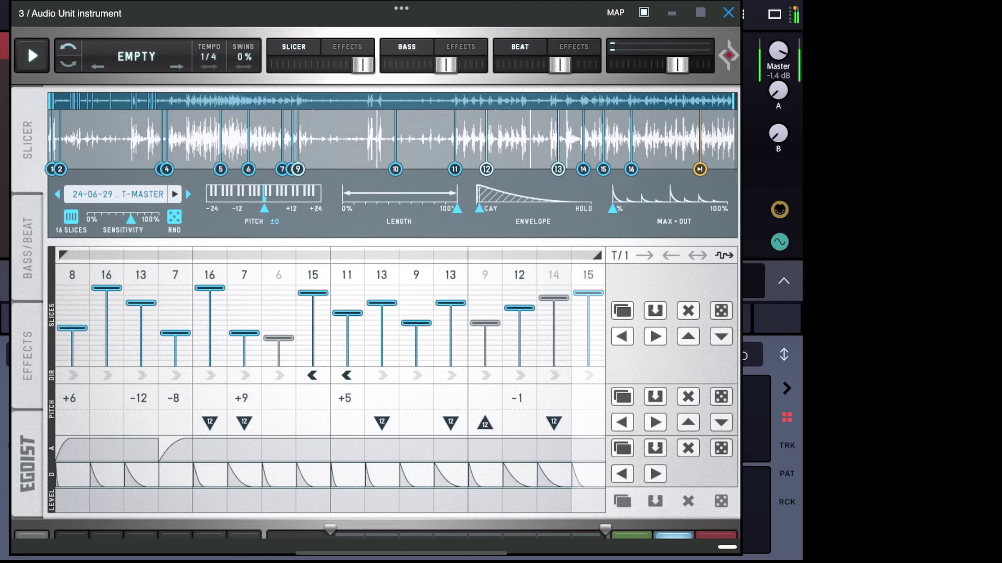
left_click(728, 13)
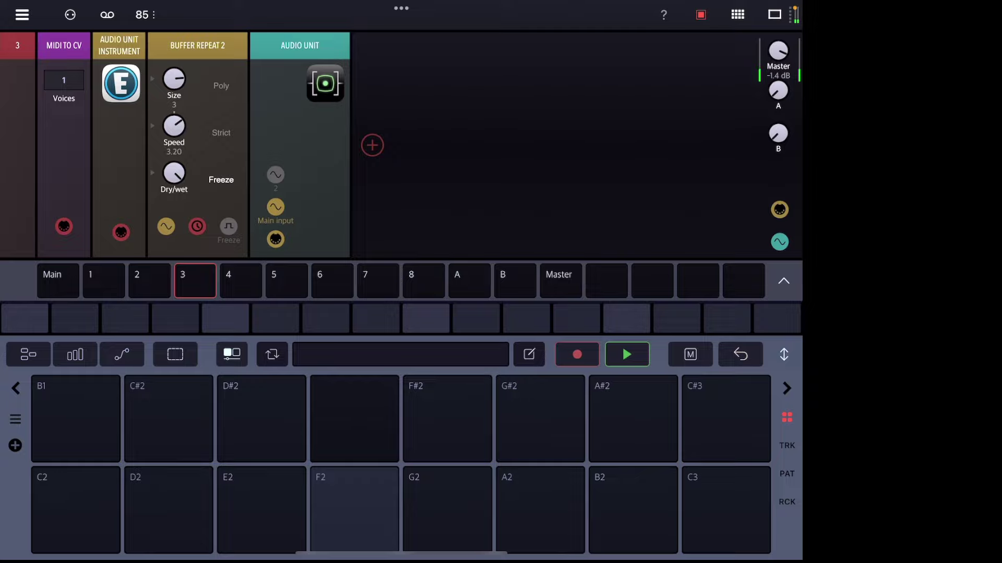
Step: Record track 3's playback while bringing Buffer Repeat 2 to size 4 and speed 0.91 with Freeze off, stopping playback at the end
left_click_drag(174, 79, 173, 90)
left_click(107, 15)
left_click(622, 346)
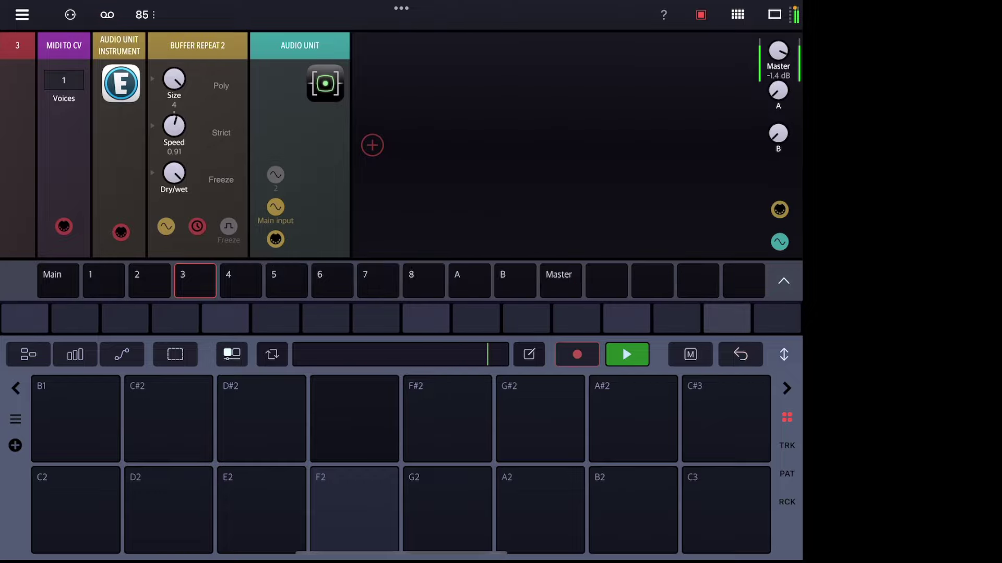
left_click(627, 354)
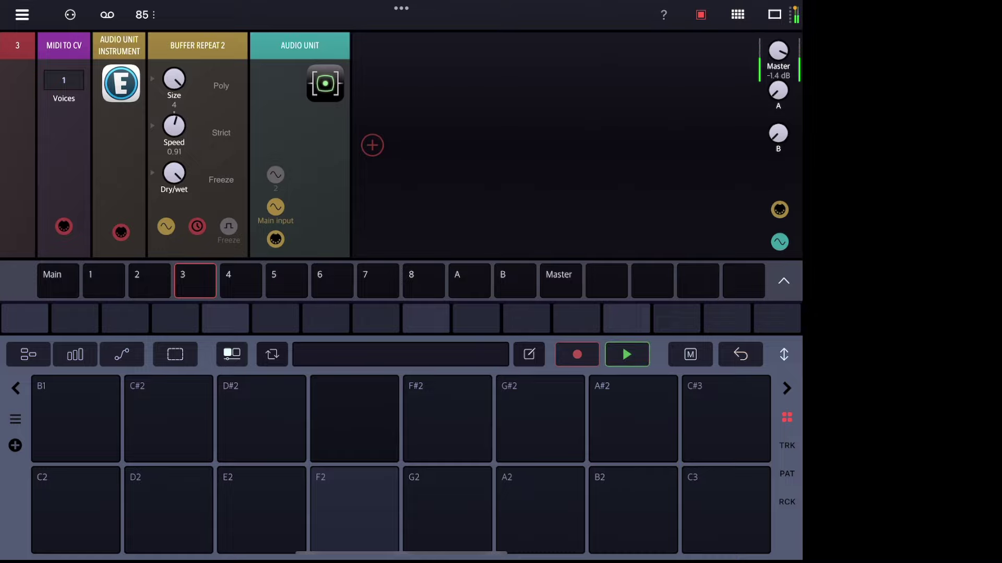
Step: Reopen Egoist on track 3 to stop its own playback, and return to the module chain without adding a module
left_click(121, 83)
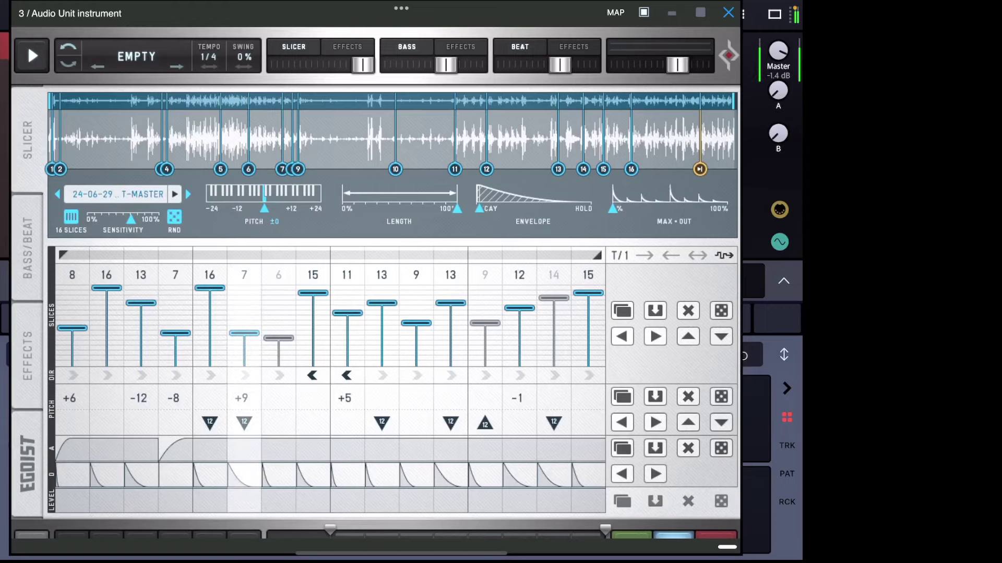
left_click(728, 13)
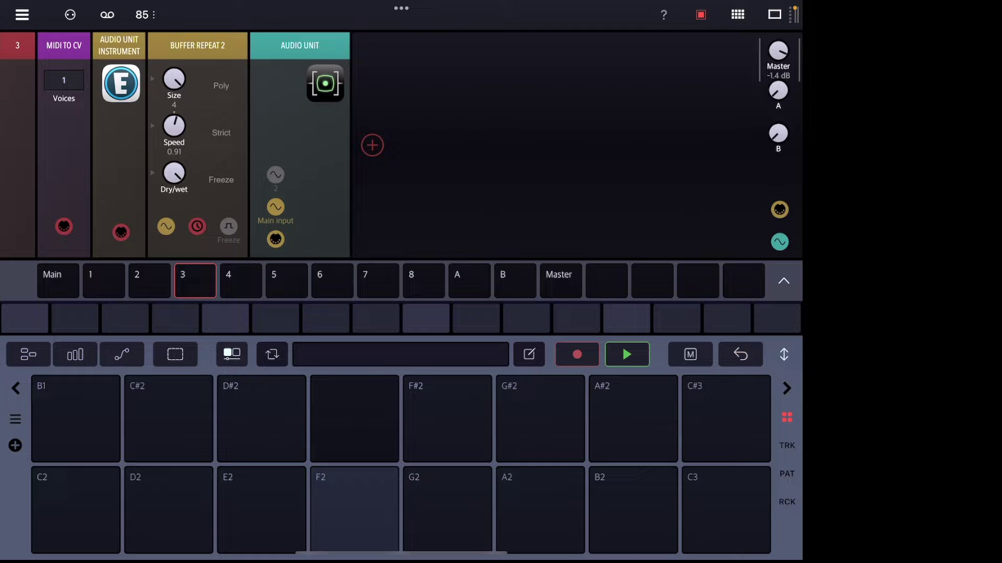
left_click(249, 145)
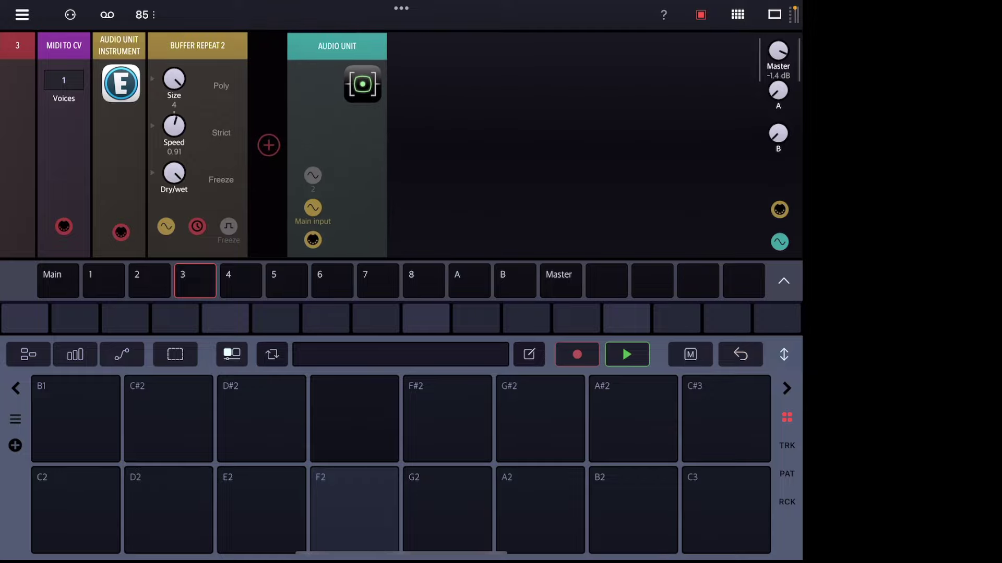
left_click(390, 145)
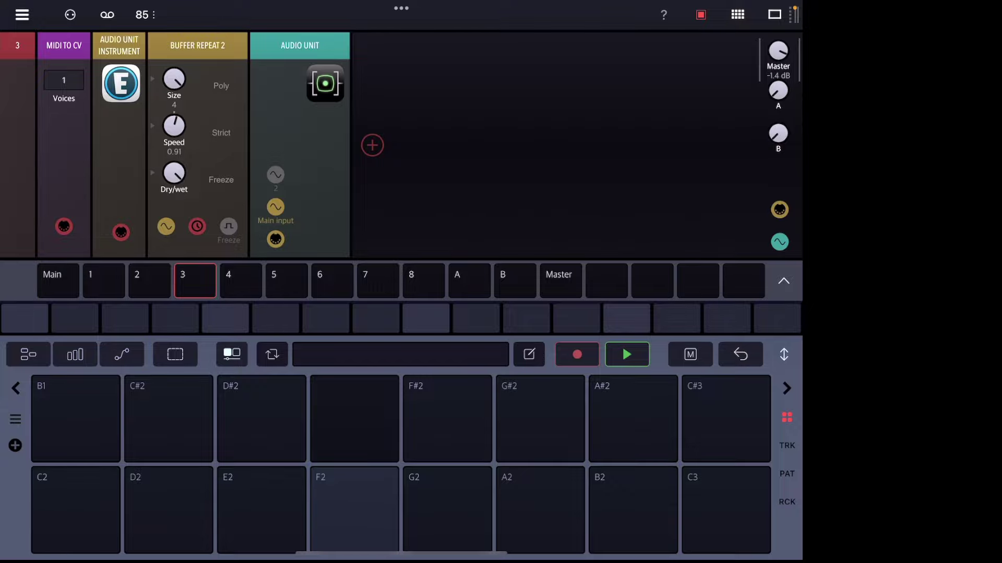
Step: Switch to the Life app and import the audio recording 24-06-29 01_01 T-Master
left_click(355, 510)
left_click_drag(401, 557, 407, 323)
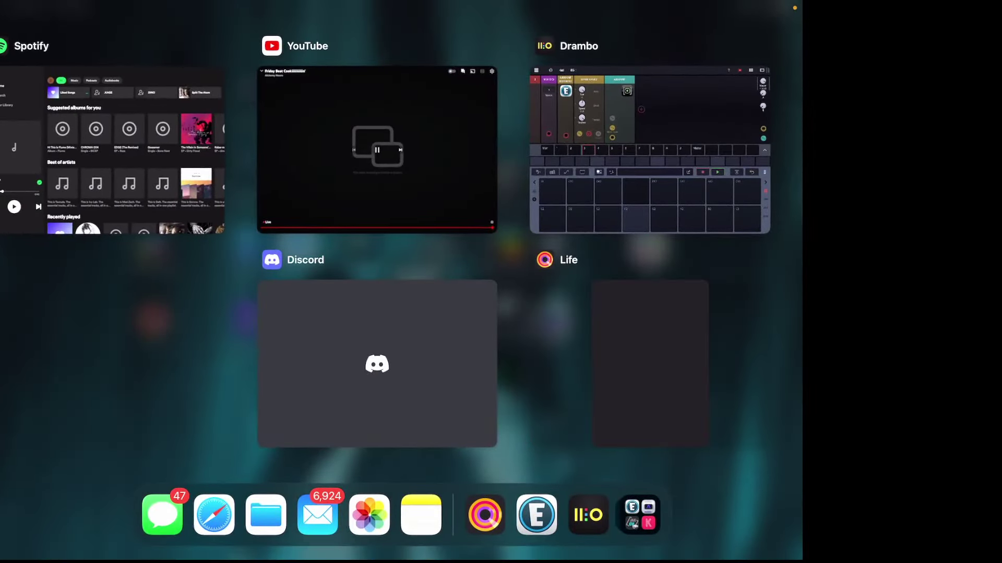
left_click(650, 364)
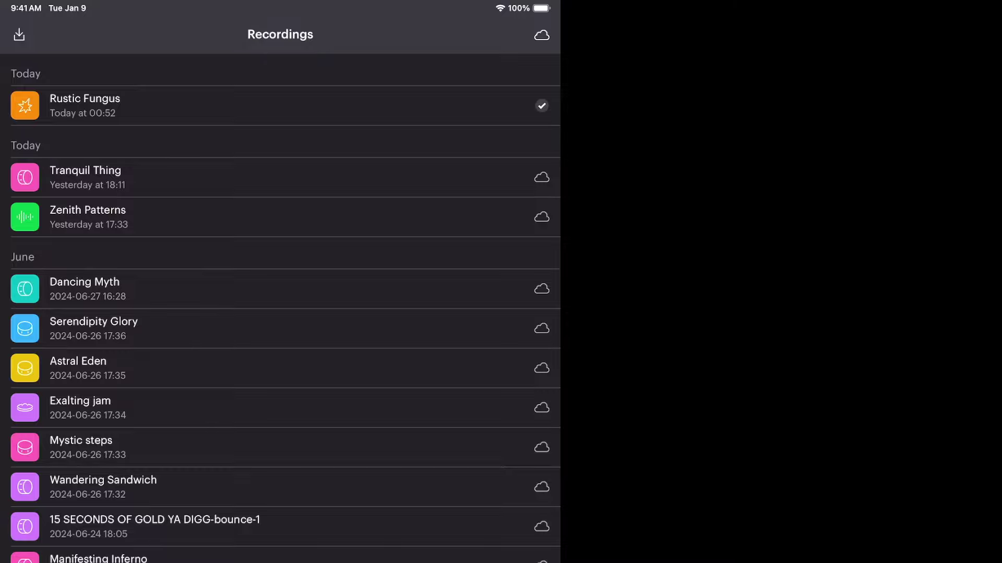
left_click(19, 34)
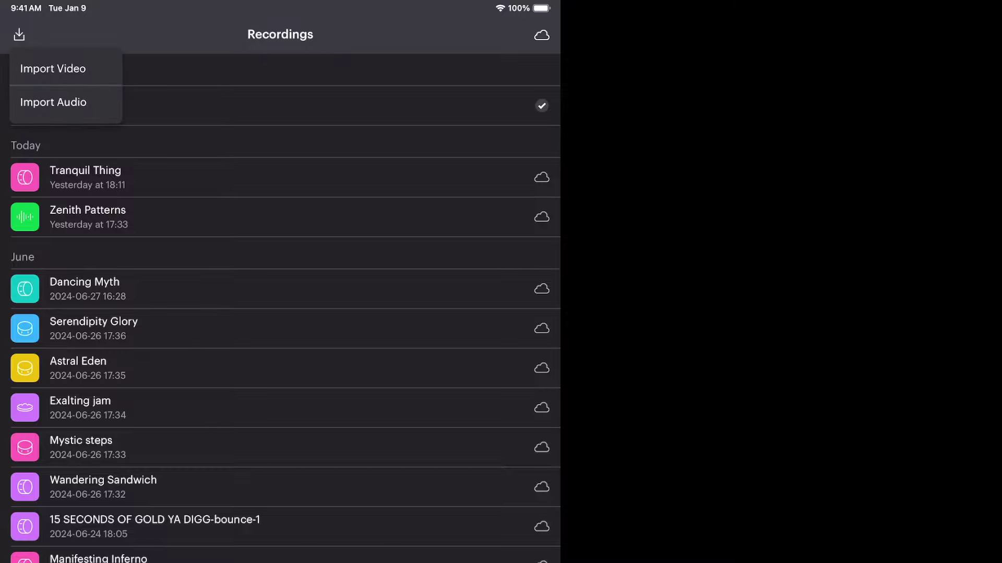
left_click(52, 102)
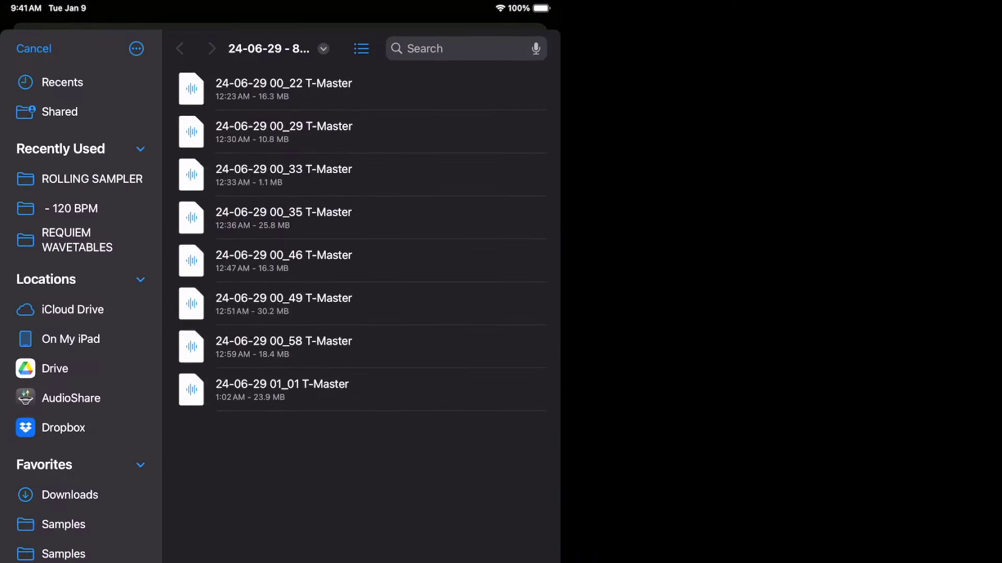
left_click(279, 396)
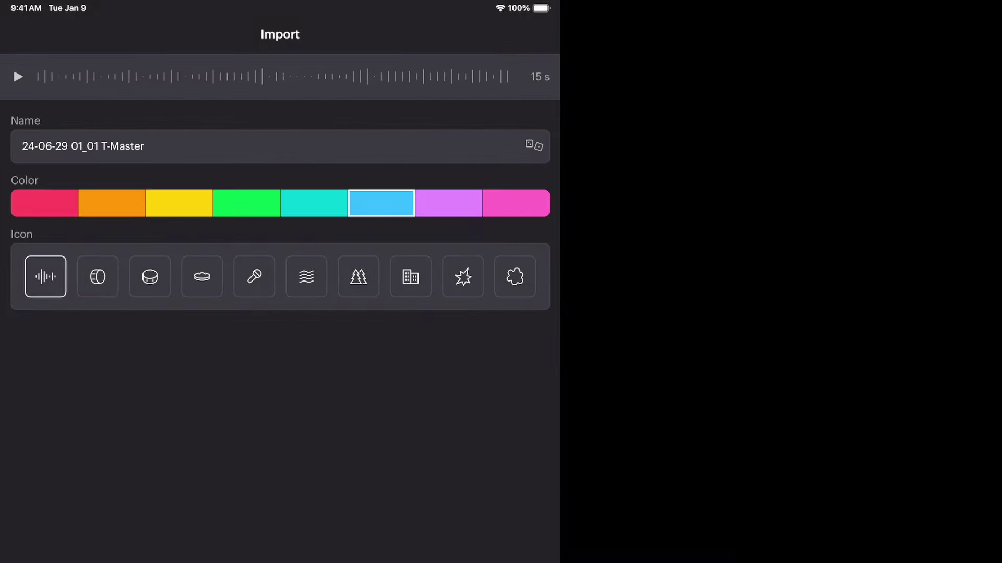
Step: Give the imported recording a random name, the snare drum icon and the turquoise color
left_click(534, 146)
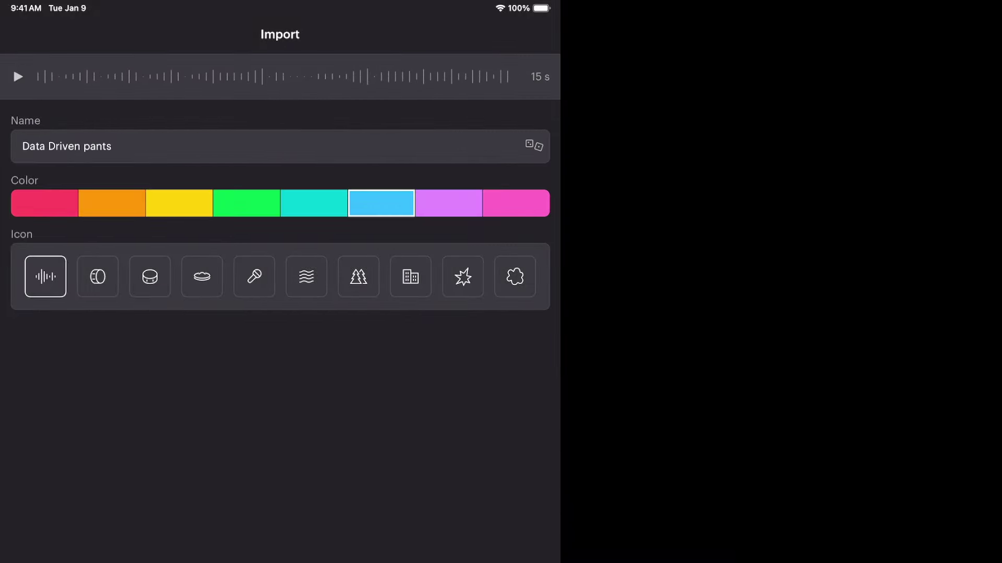
left_click(149, 277)
left_click(314, 203)
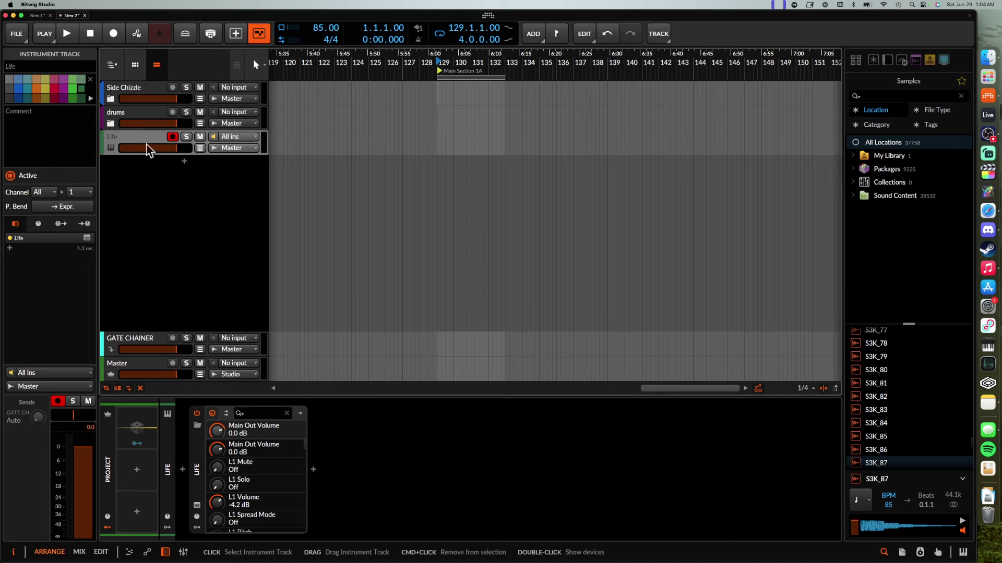
Step: Switch to Bitwig Studio, open the Life plugin on the Life track, and load Data Driven pants as its source file
left_click(197, 505)
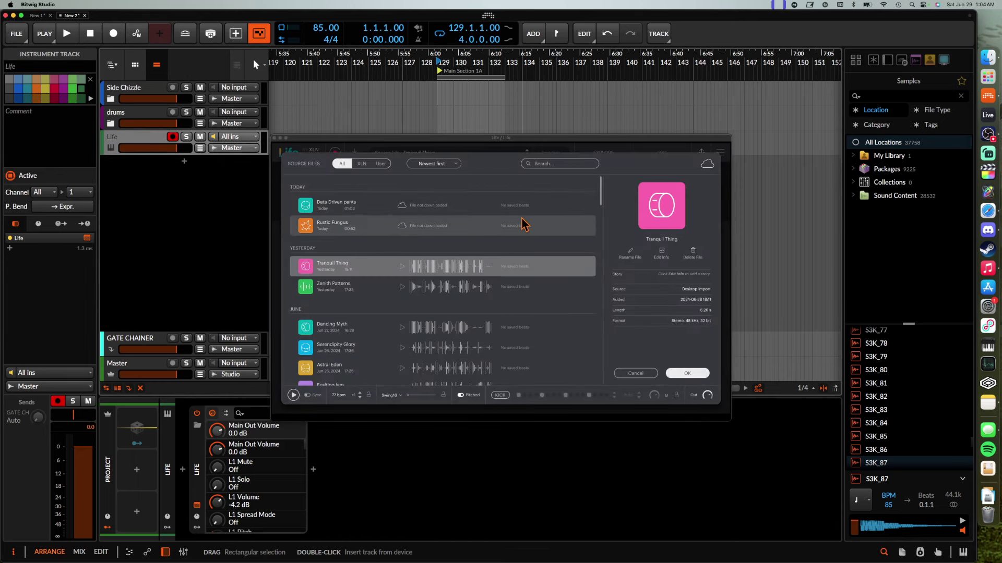
left_click(402, 210)
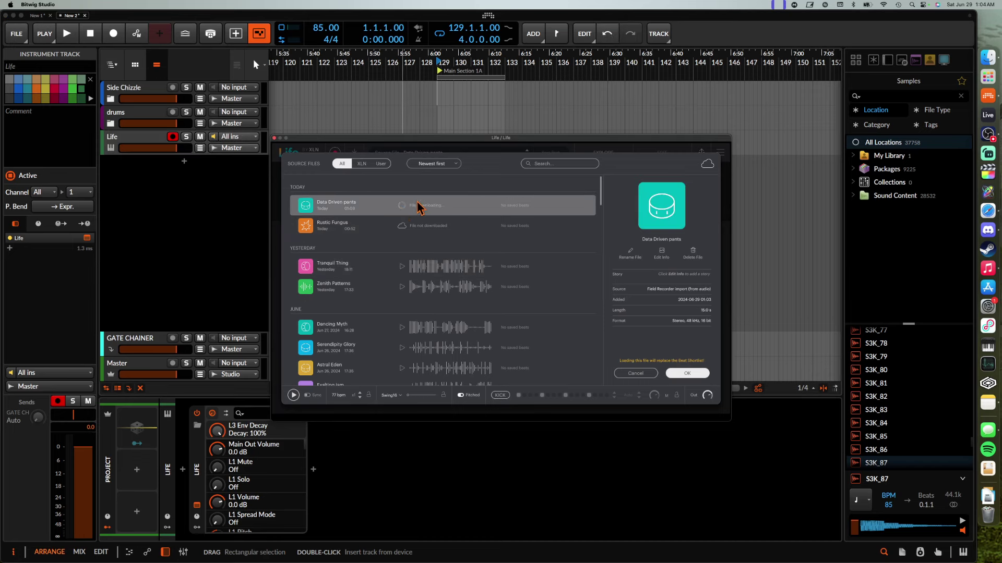
left_click(688, 374)
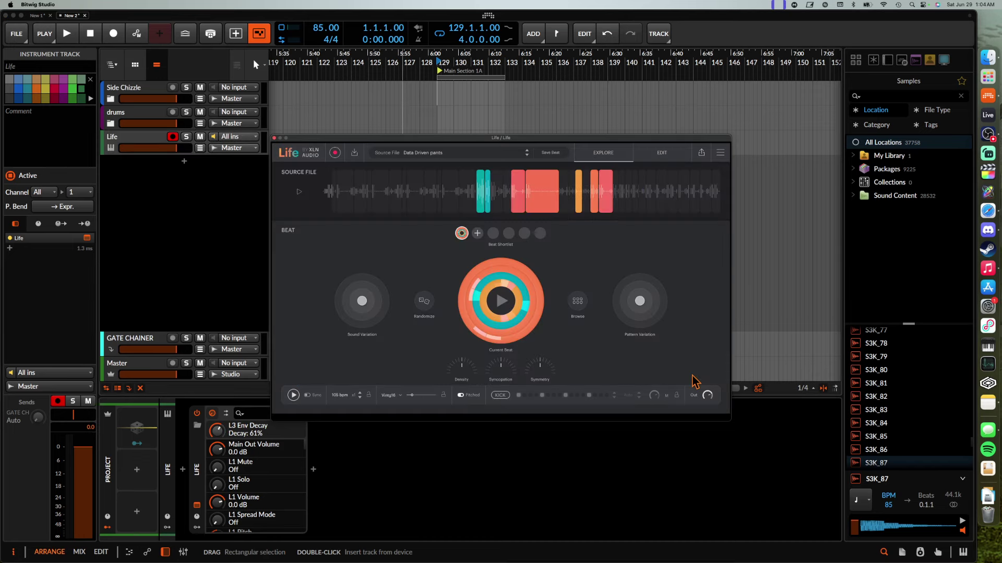
Step: Randomize the beat in Life and play it while moving Sound Variation away from its center
left_click(424, 301)
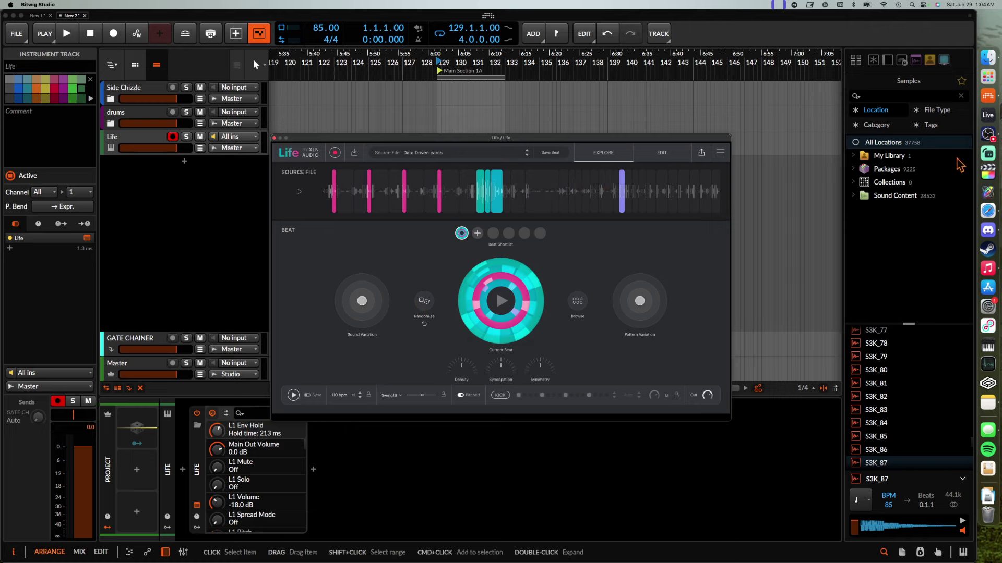
left_click(988, 134)
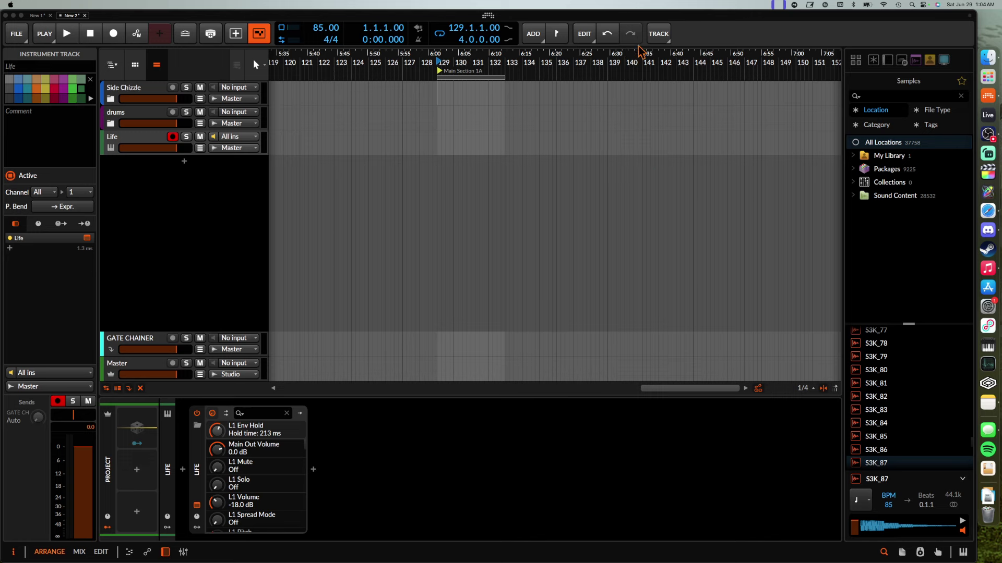
left_click(439, 253)
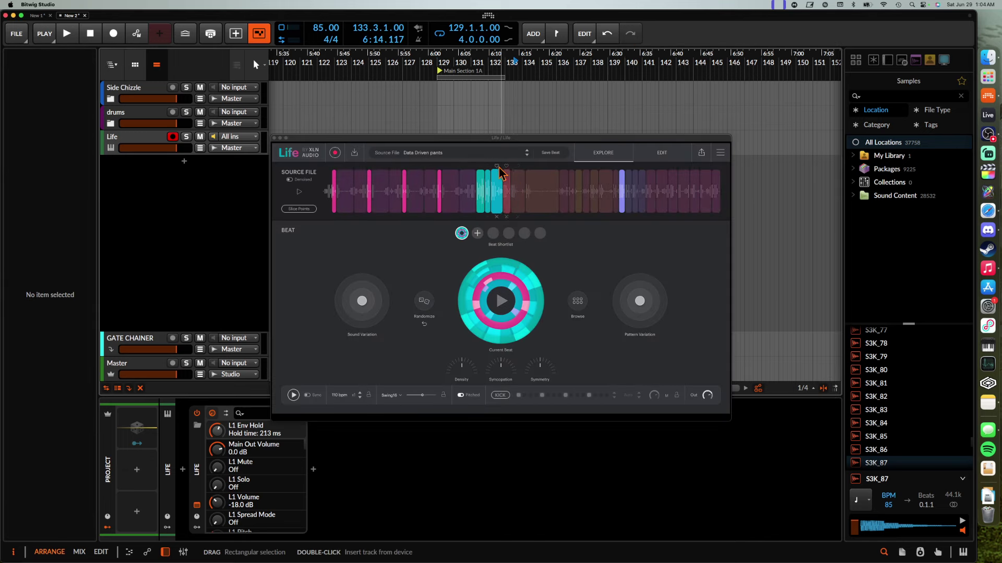
left_click(504, 305)
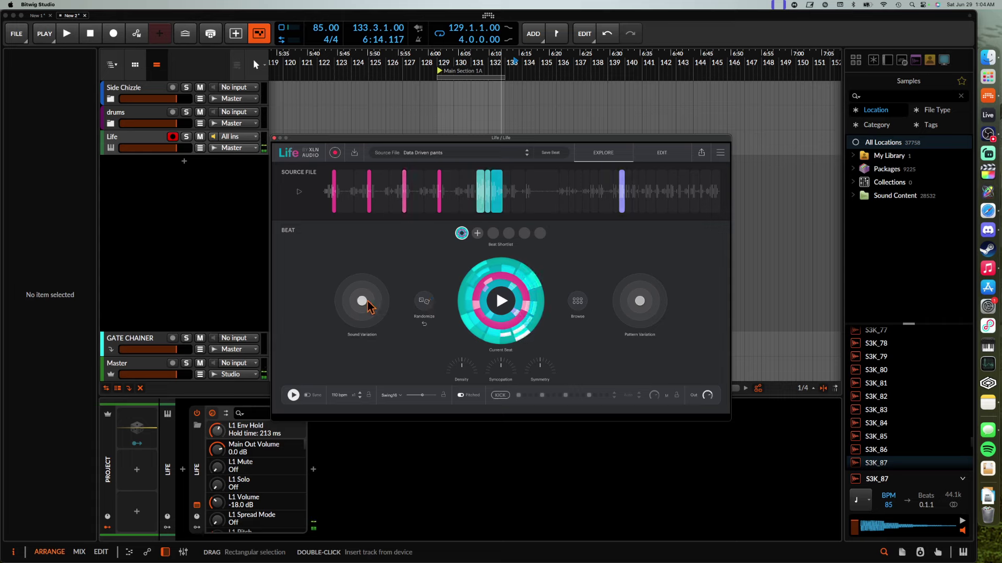
left_click_drag(365, 304, 384, 312)
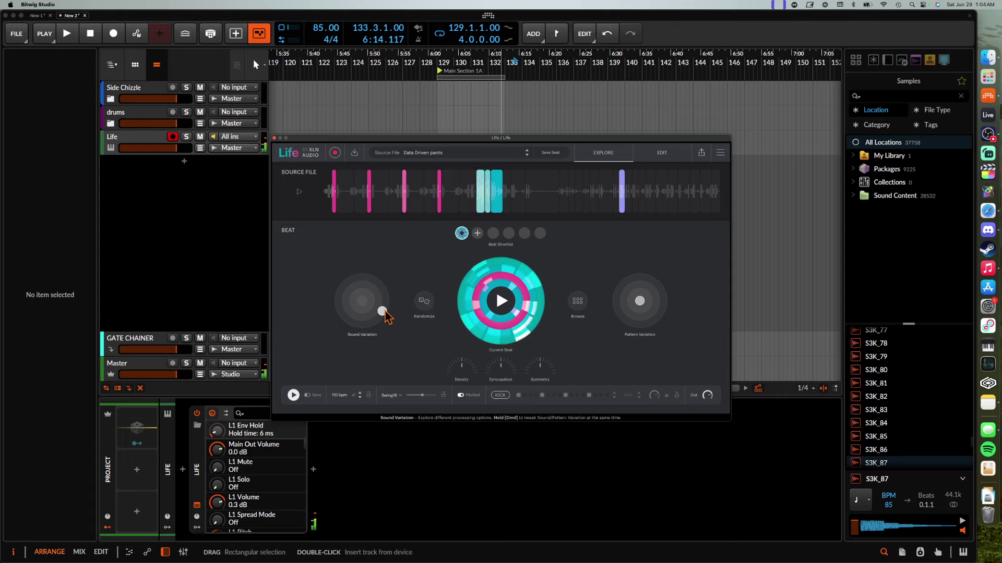
Step: Randomize the beat in Life and reshape it by varying Sound Variation, raising Syncopation, and lowering Density and Symmetry
left_click(423, 301)
left_click_drag(363, 301, 357, 280)
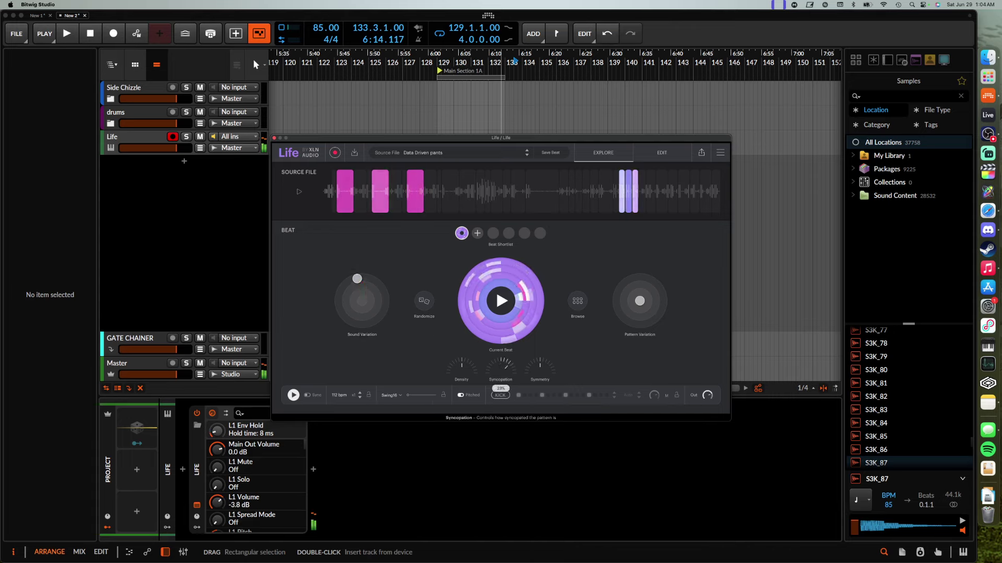
left_click_drag(461, 365, 461, 354)
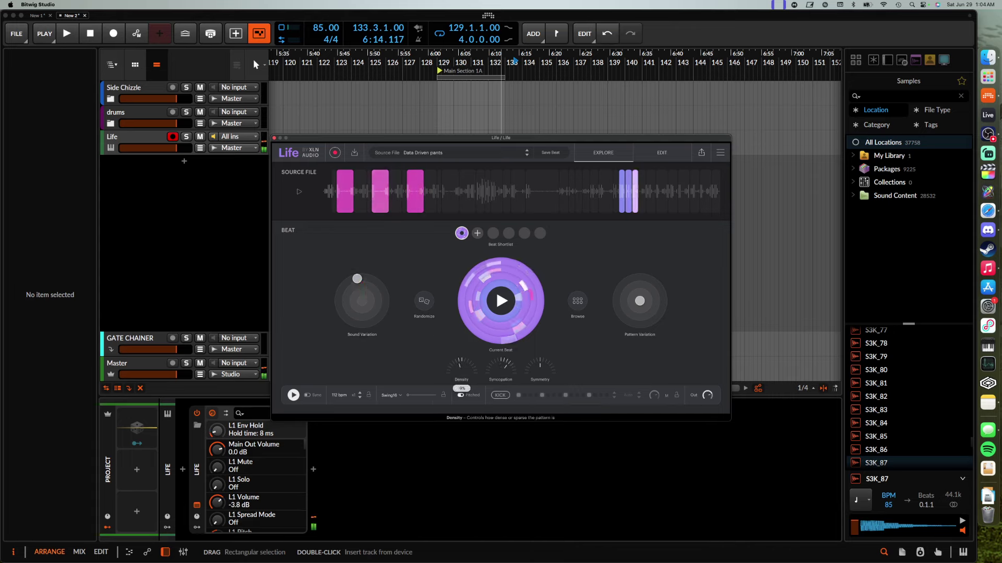
left_click_drag(369, 295, 375, 325)
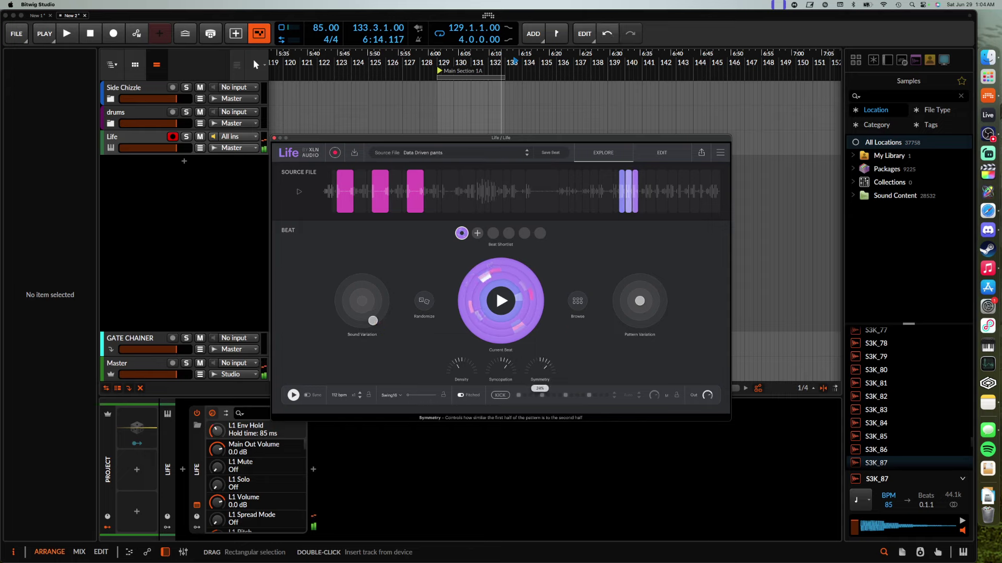
left_click_drag(540, 370, 540, 366)
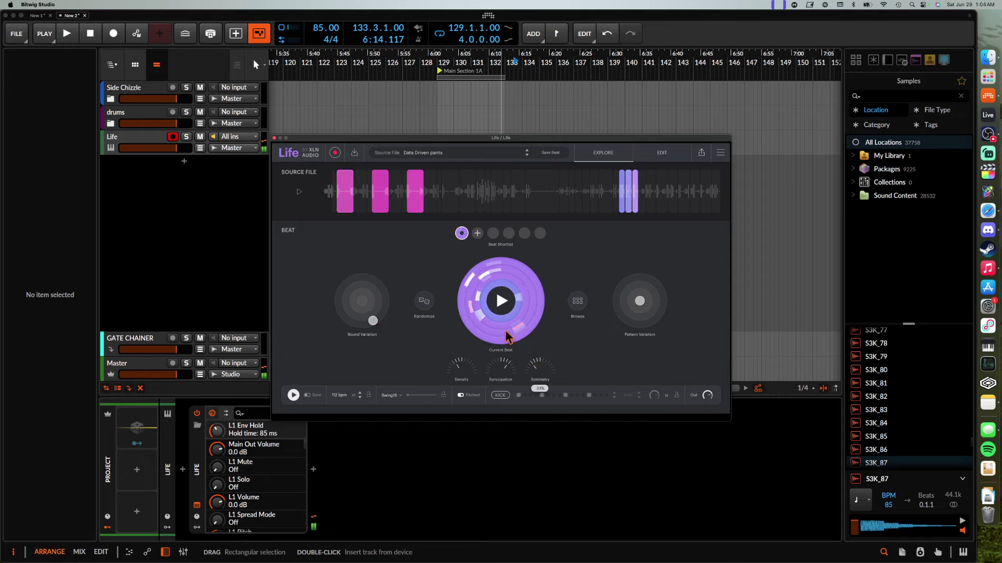
left_click_drag(373, 322, 350, 303)
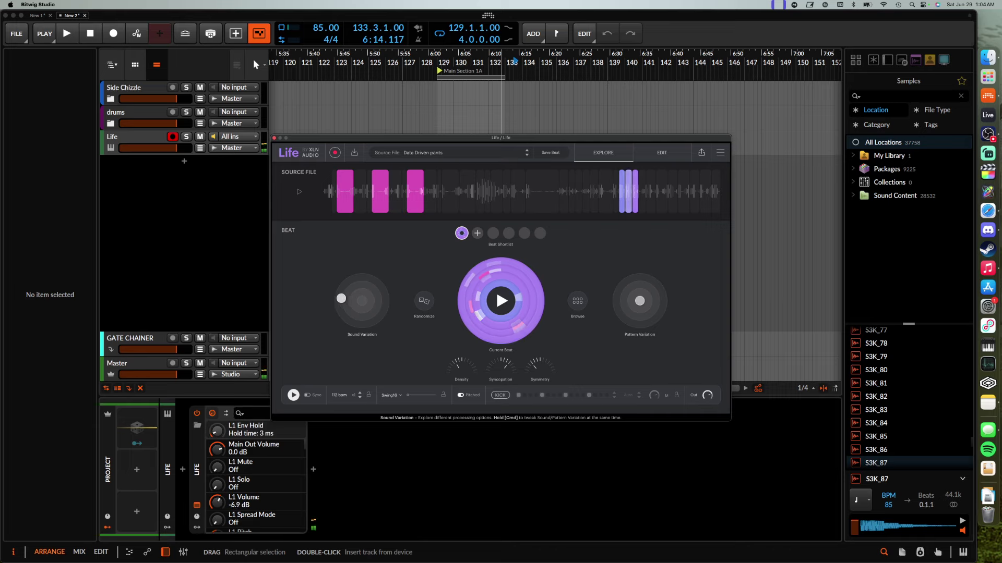
Step: Generate further random beats in Life, trying different Sound Variation and Pattern Variation positions between them
left_click(424, 301)
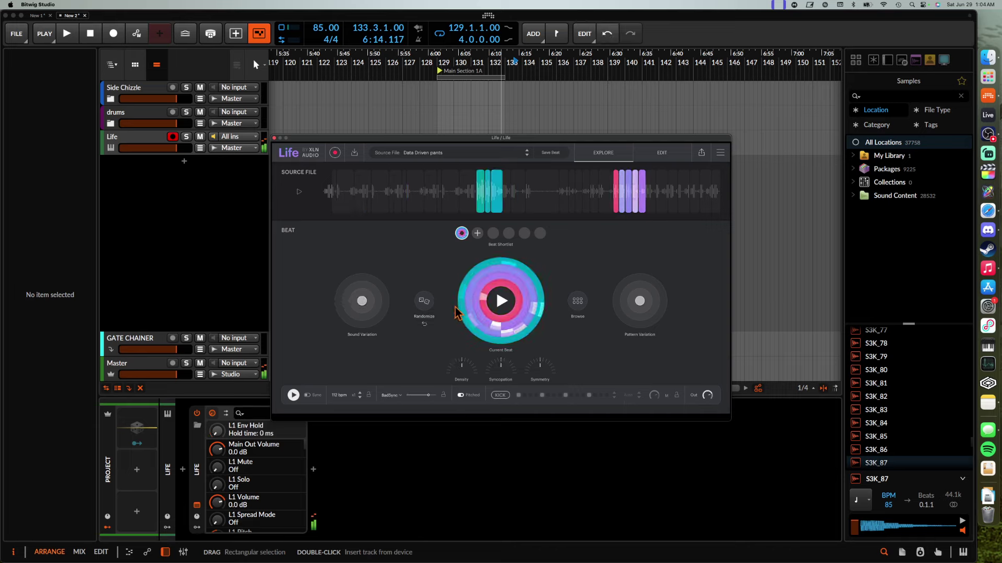
left_click(424, 302)
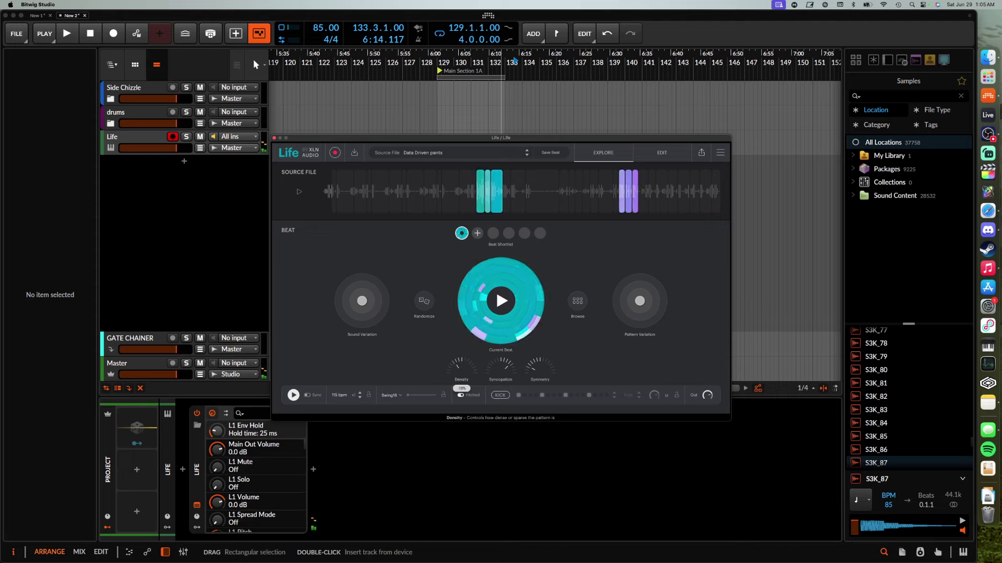
left_click_drag(378, 310, 382, 311)
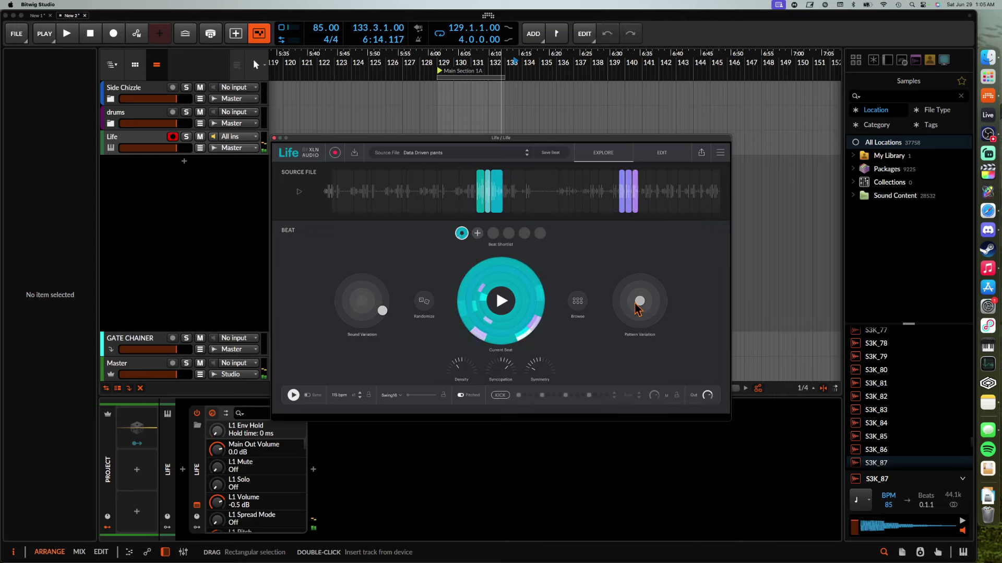
left_click_drag(640, 303, 632, 301)
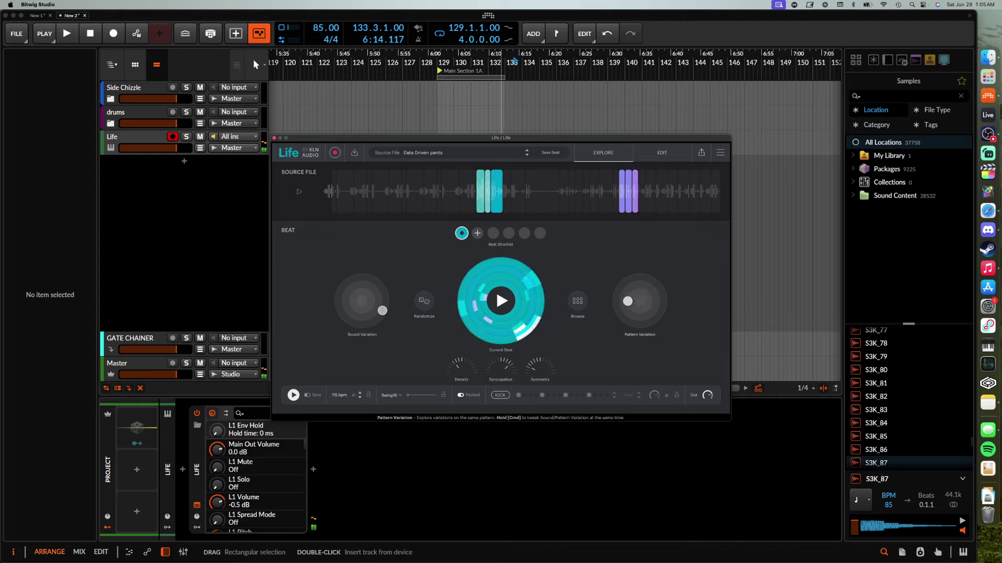
left_click_drag(644, 323, 661, 306)
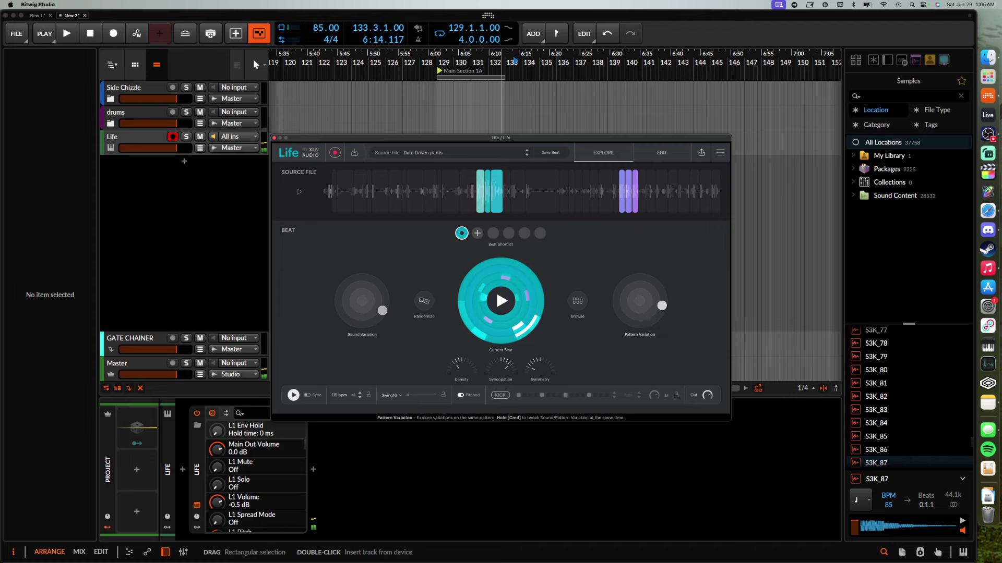
left_click(423, 301)
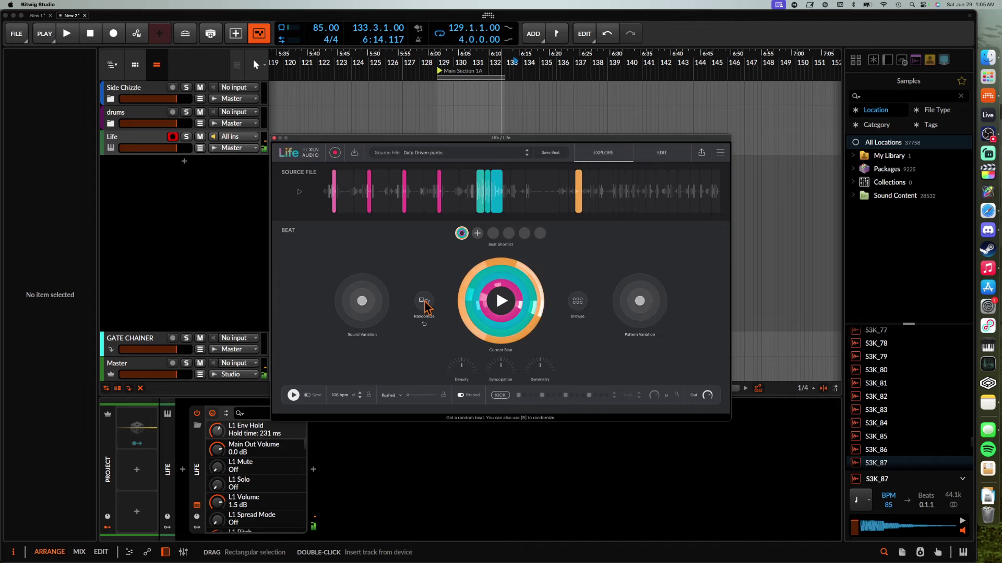
Step: Close Life, open Rolling Sampler on the Master track, and place its captured audio on a new track at bar 129
left_click(274, 138)
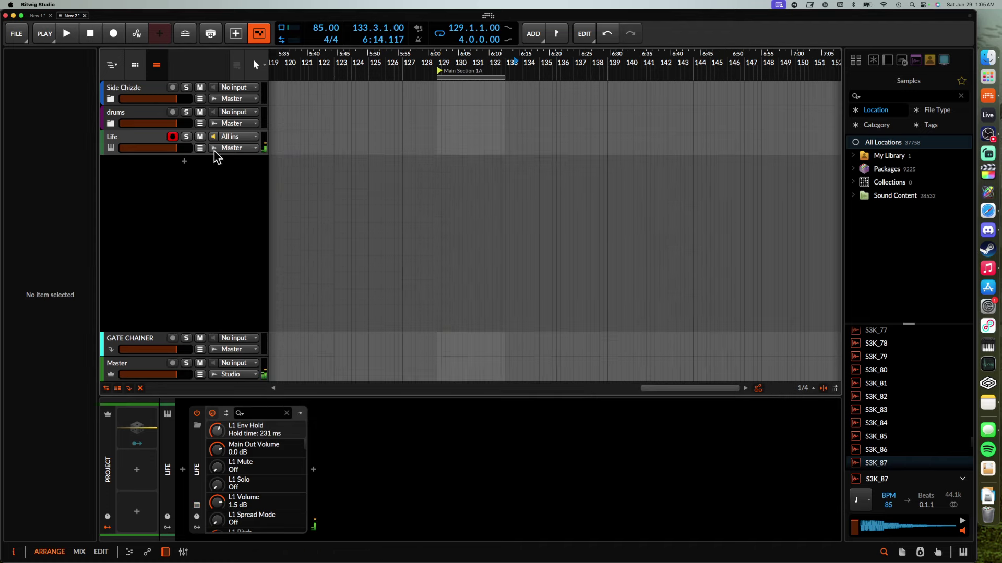
left_click(148, 371)
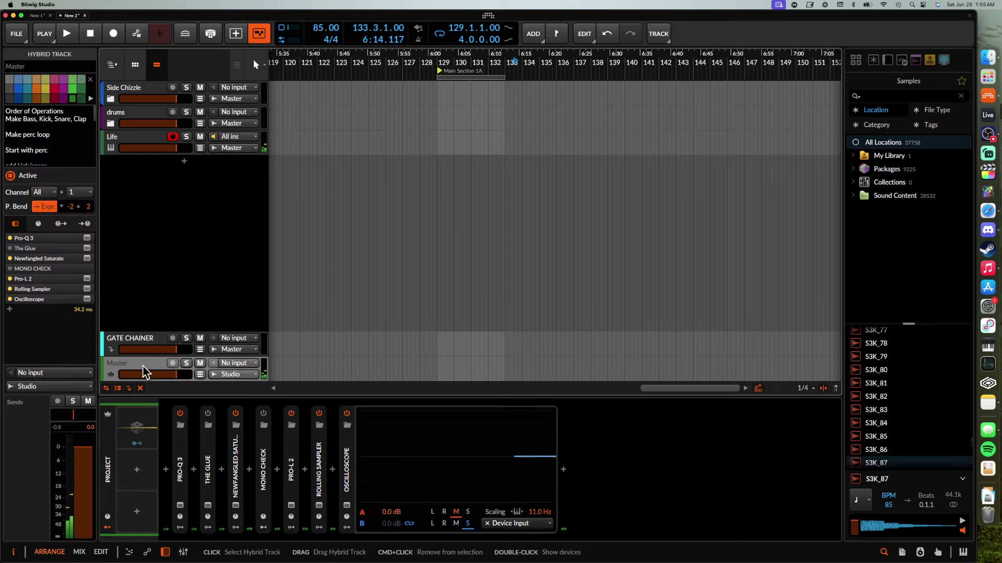
left_click(318, 506)
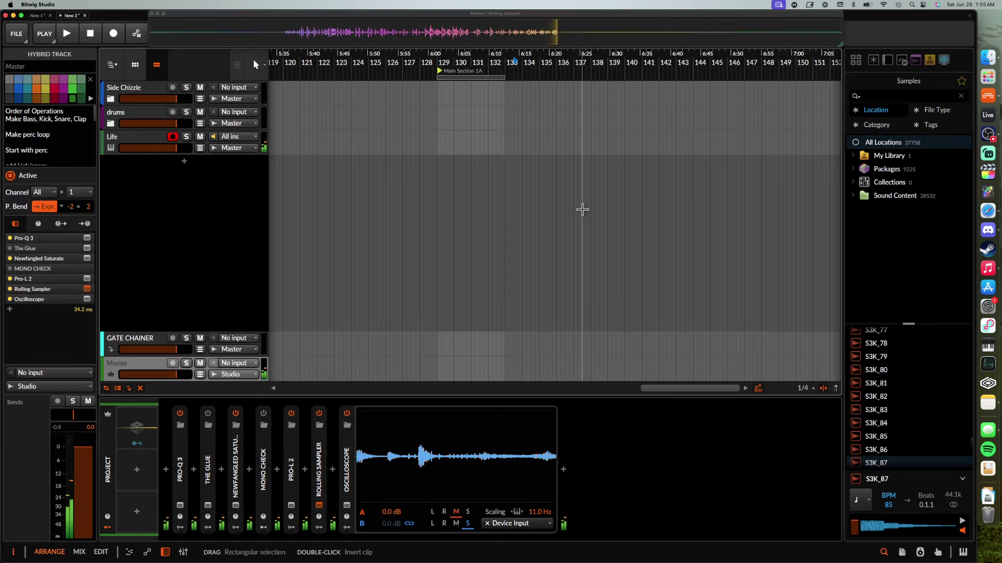
left_click_drag(472, 40, 439, 164)
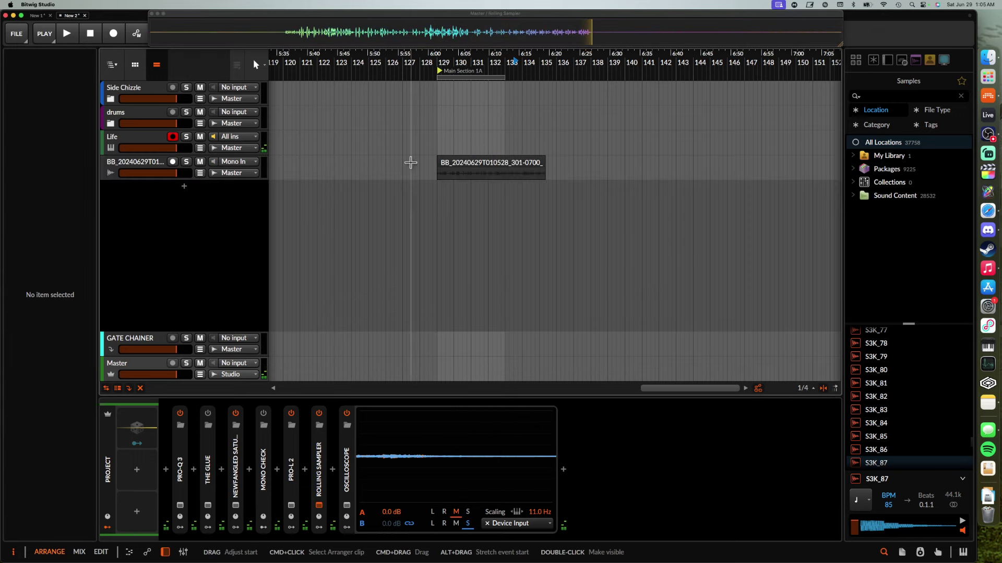
Step: Turn off the Life plugin on the Life track and play the captured audio clip from bar 129
left_click(140, 150)
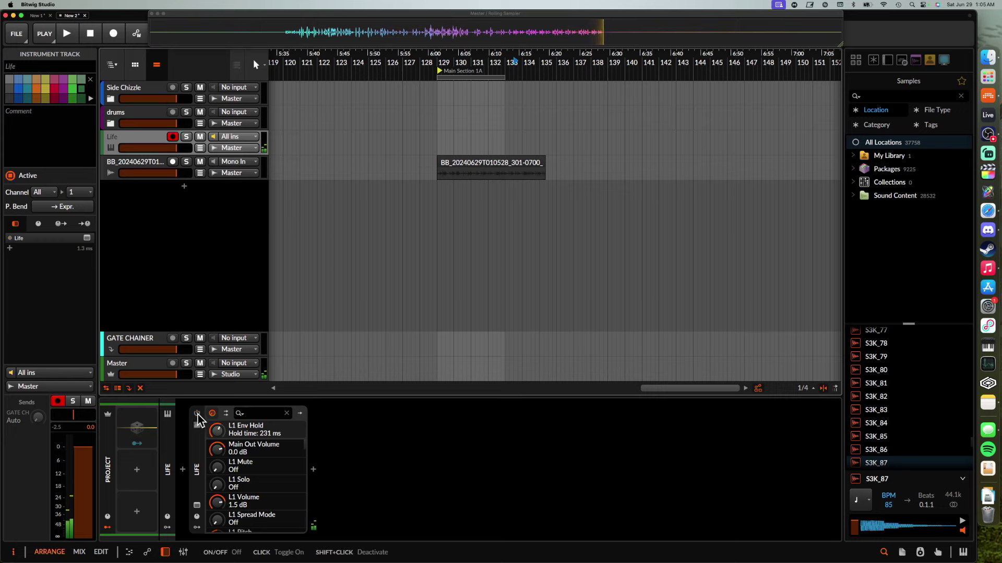
left_click(148, 176)
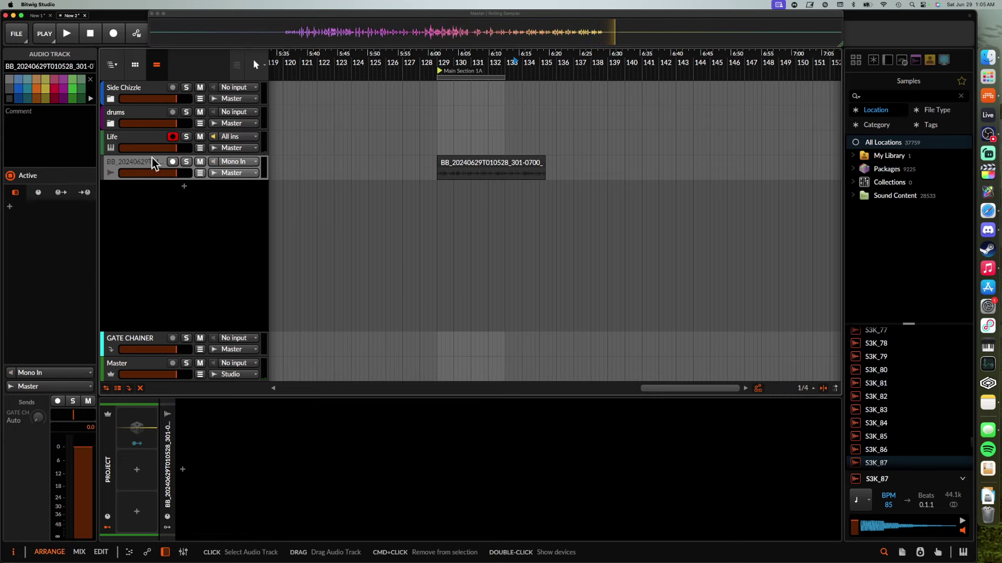
scroll(472, 164, "up", 4)
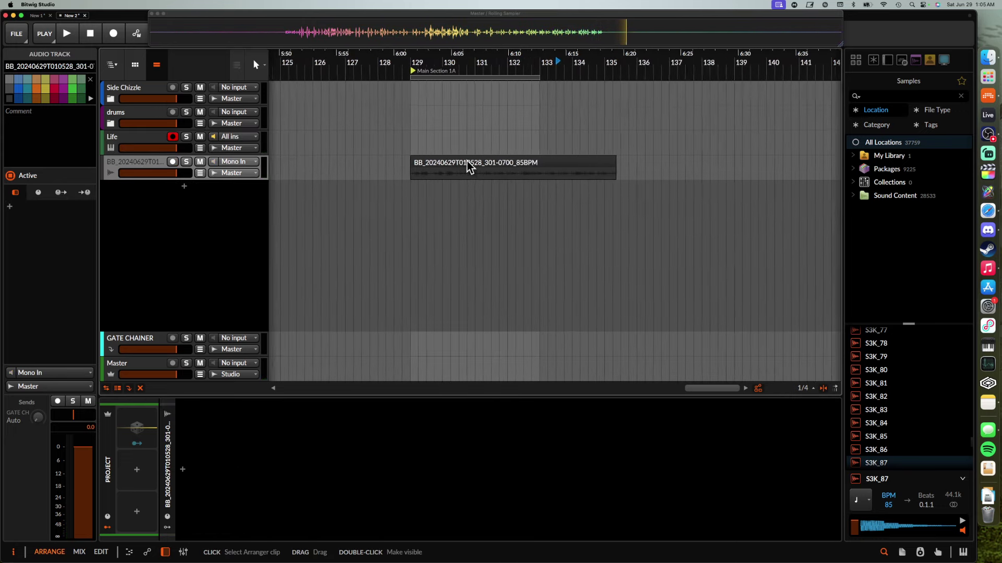
scroll(470, 166, "up", 5)
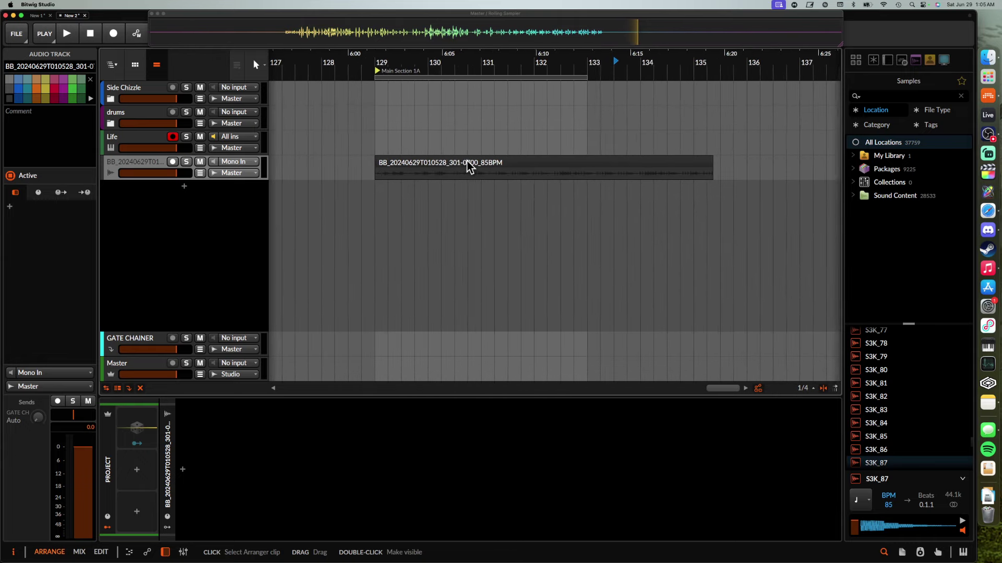
left_click(377, 172)
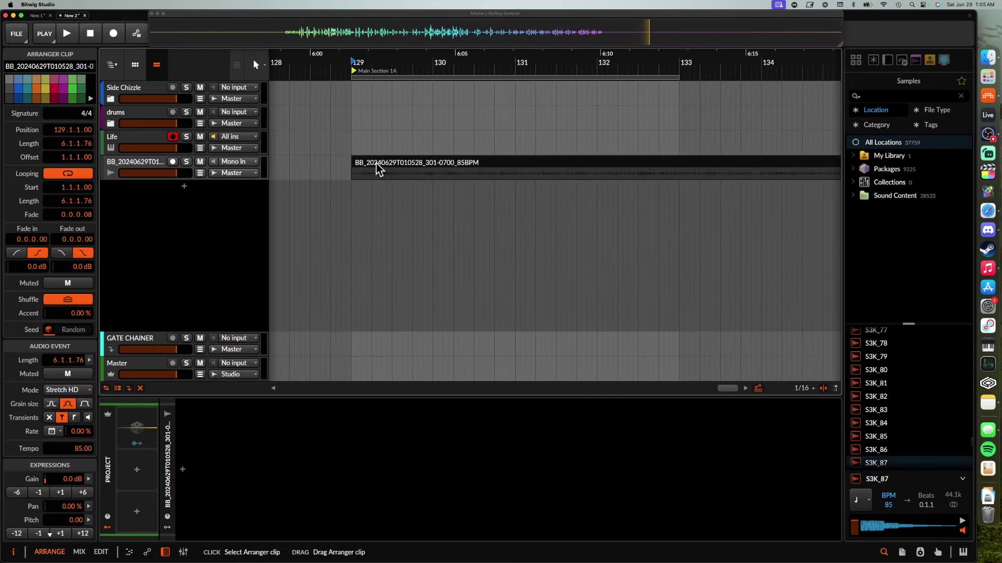
scroll(448, 170, "down", 4)
key("space")
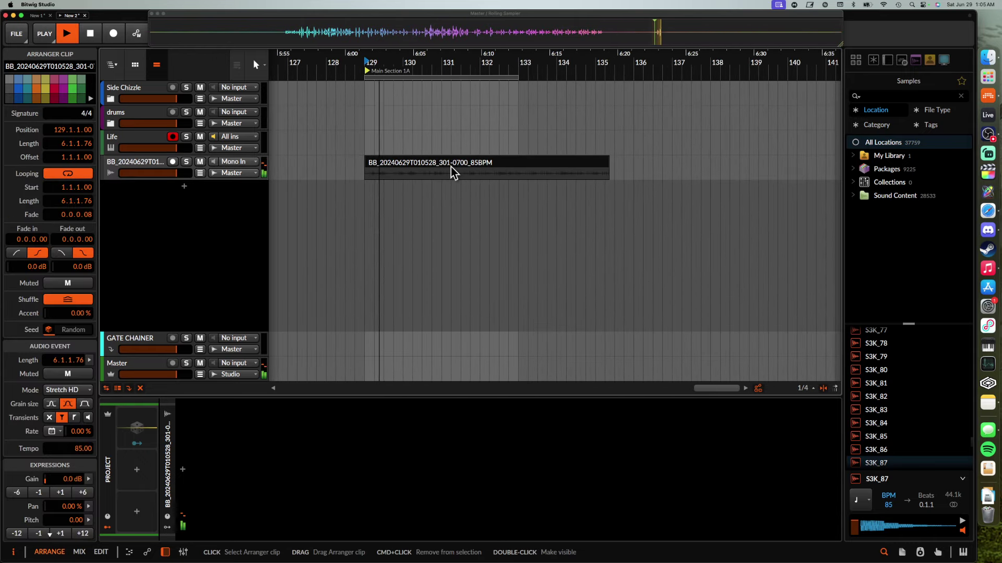
Step: Stop playback, move the three-beat section starting at 130.4 to the clip's start at bar 129, and normalize it
scroll(367, 165, "up", 3)
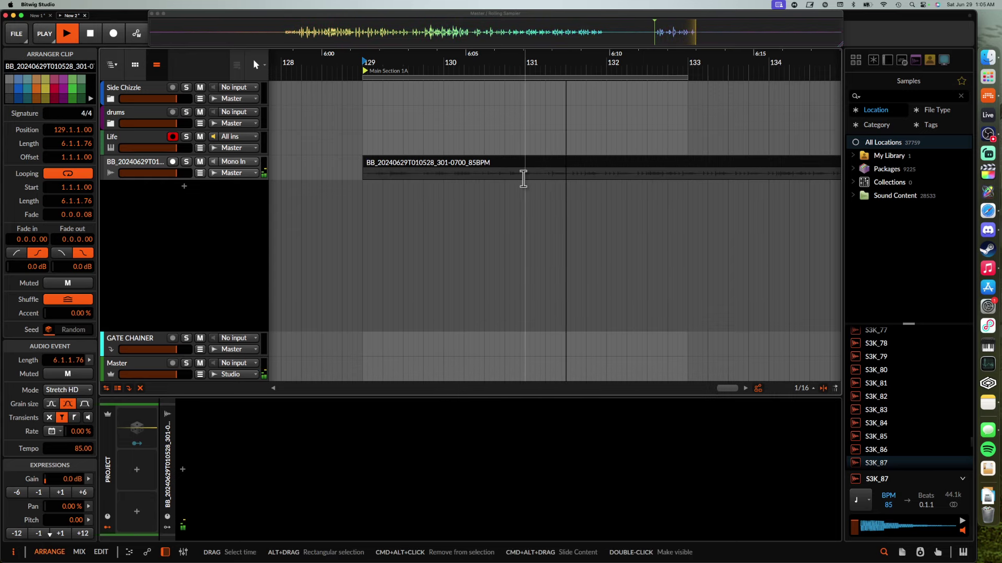
key("space")
left_click_drag(506, 175, 400, 170)
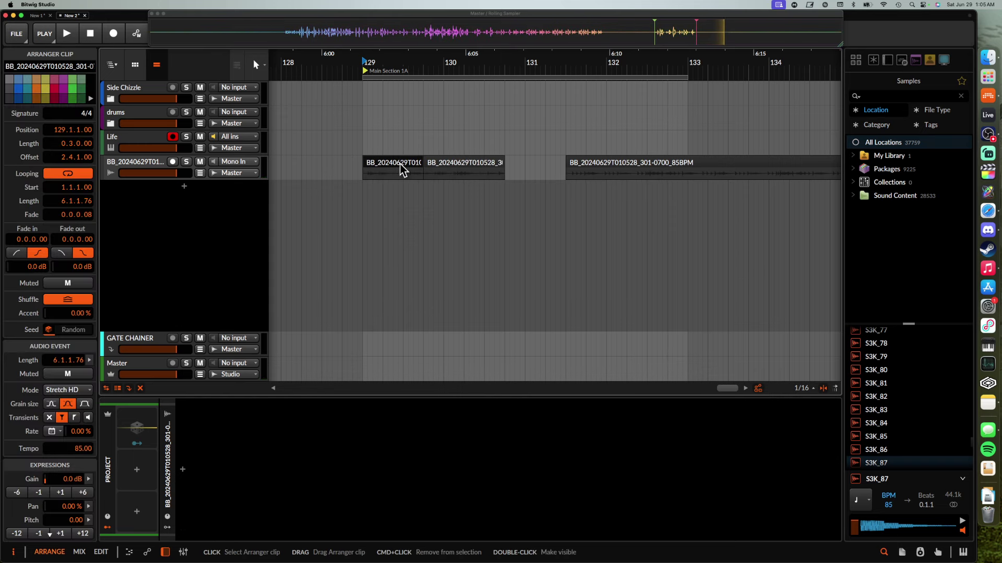
right_click(402, 168)
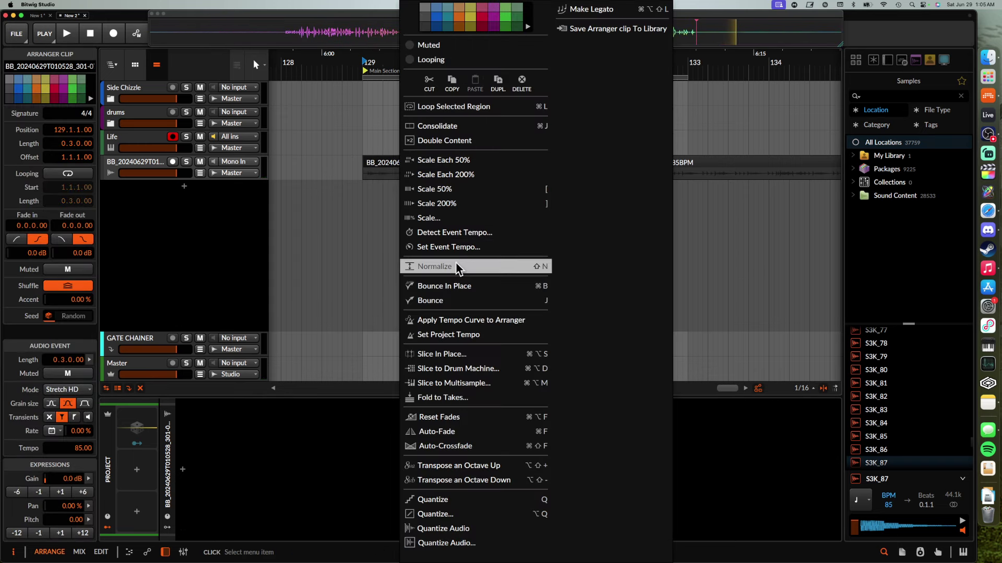
left_click(427, 267)
scroll(395, 169, "up", 3)
scroll(396, 170, "down", 5)
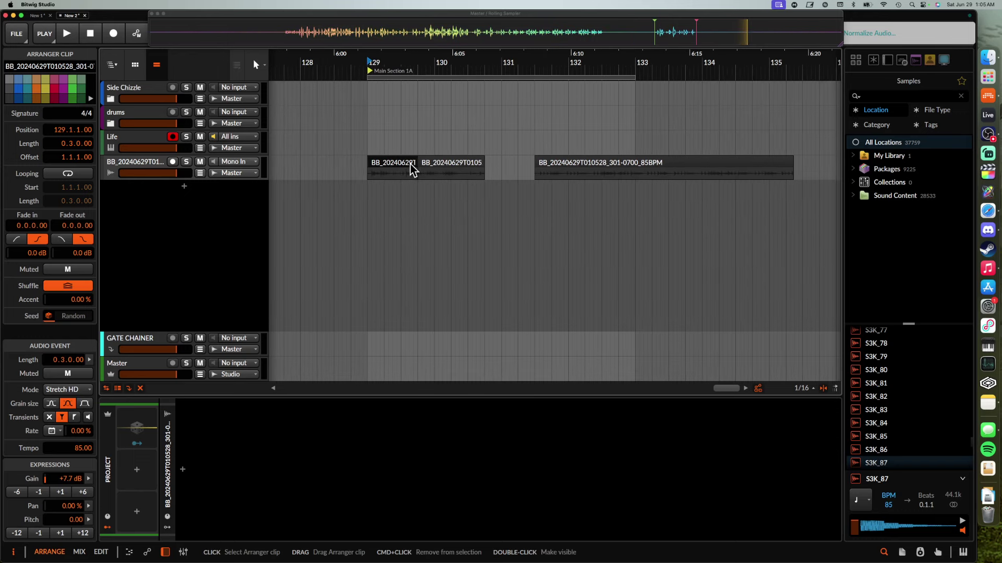
Step: Stretch the normalized segment to one full bar, ending at bar 130, and loop that bar
left_click_drag(412, 165, 523, 174)
scroll(433, 164, "up", 3)
scroll(431, 165, "left", 3)
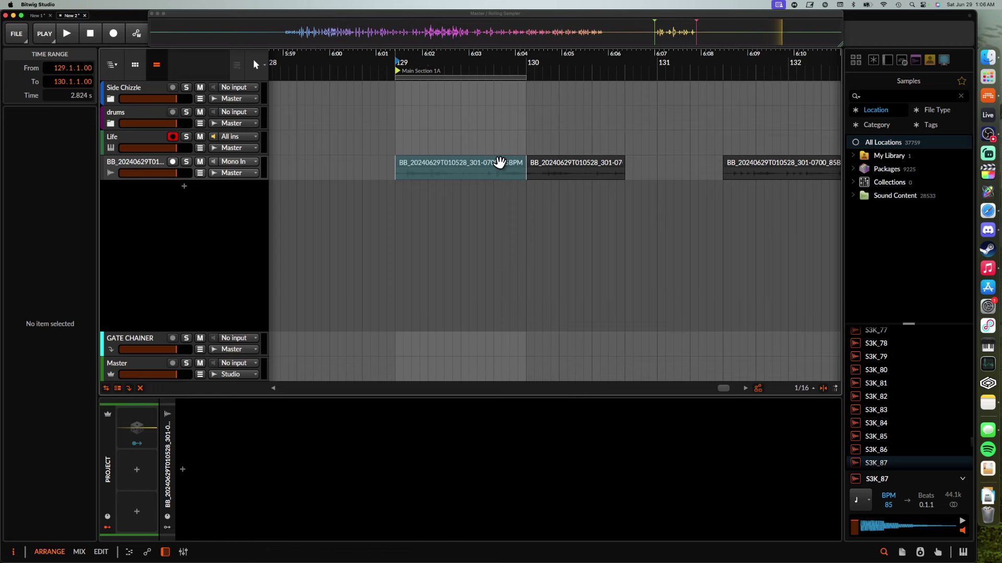
left_click(485, 165)
left_click(485, 165)
scroll(485, 165, "up", 1)
Step: Play the looped bar and set the segment's stretching mode to Repitch
key("space")
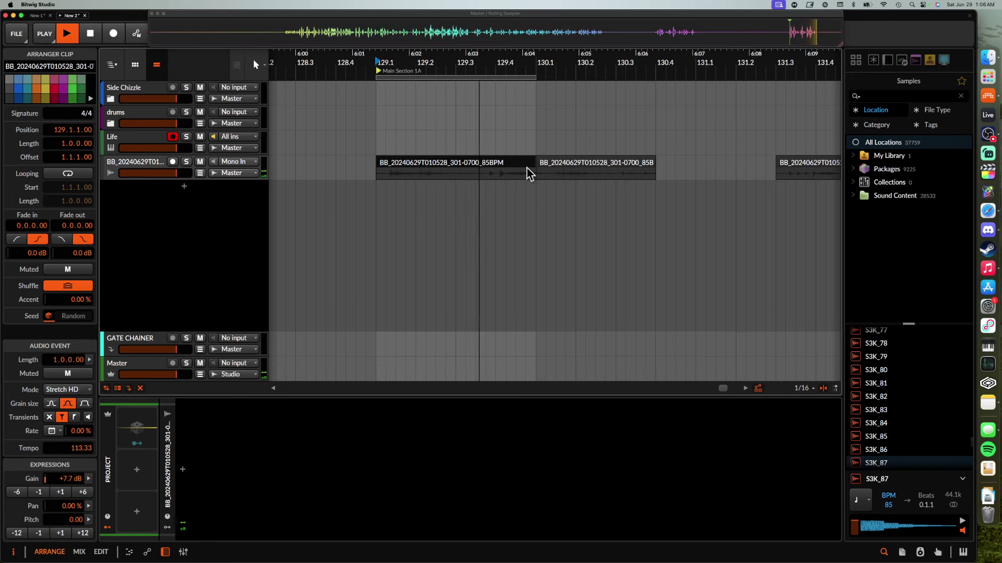
left_click(73, 390)
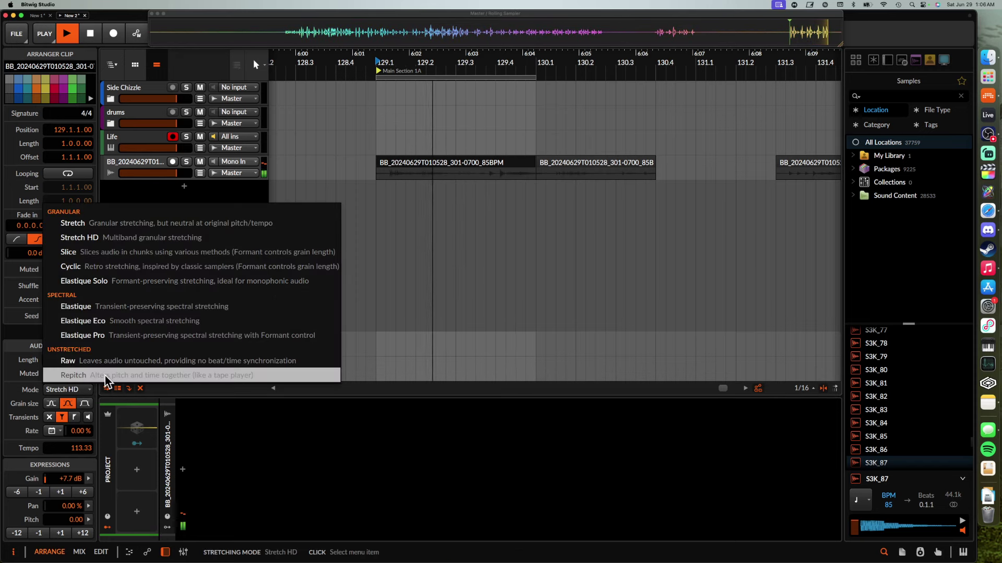
left_click(106, 376)
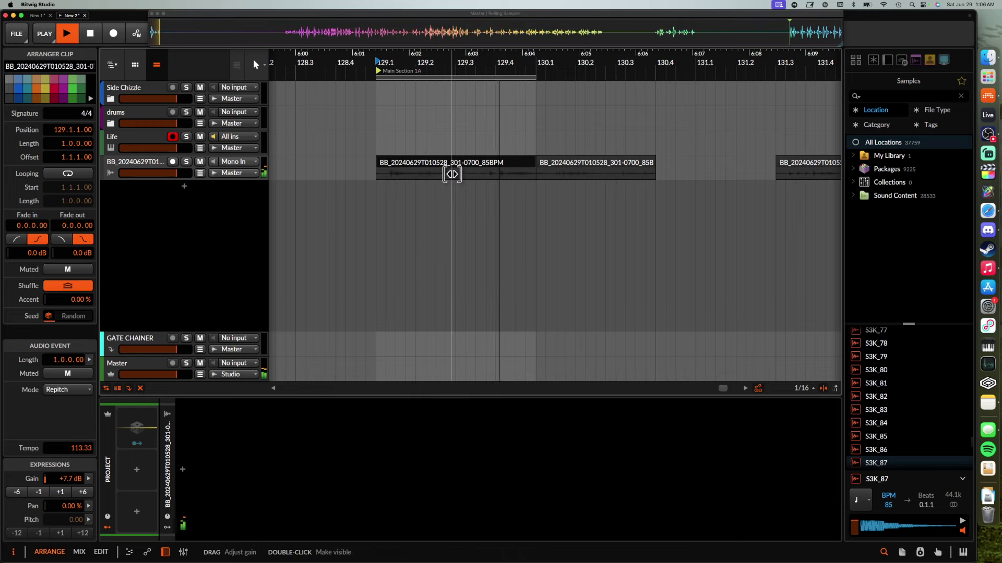
Step: Split the segment at 129.4 and move the sixteenth note just before the split to 129.2
left_click(496, 170)
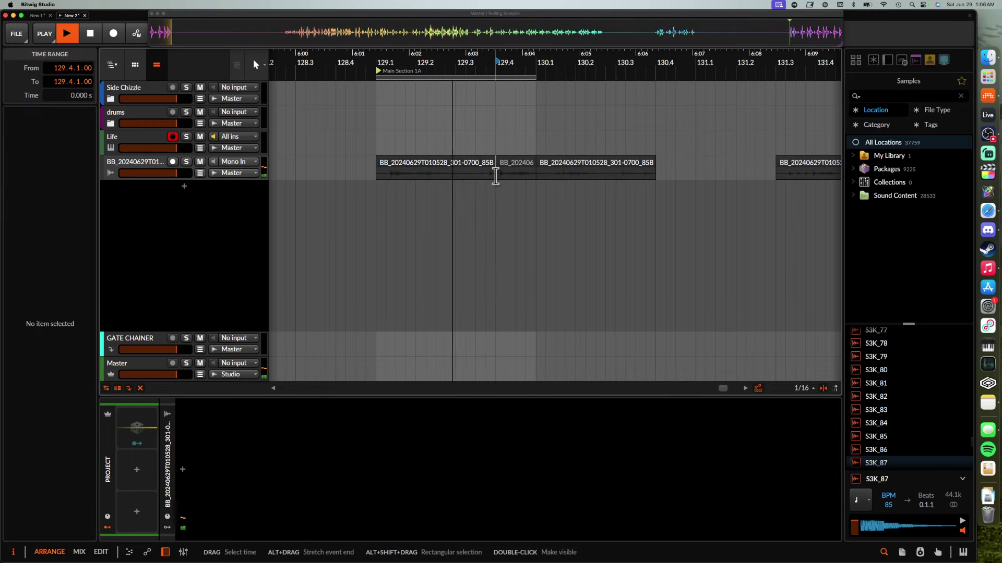
left_click(488, 172)
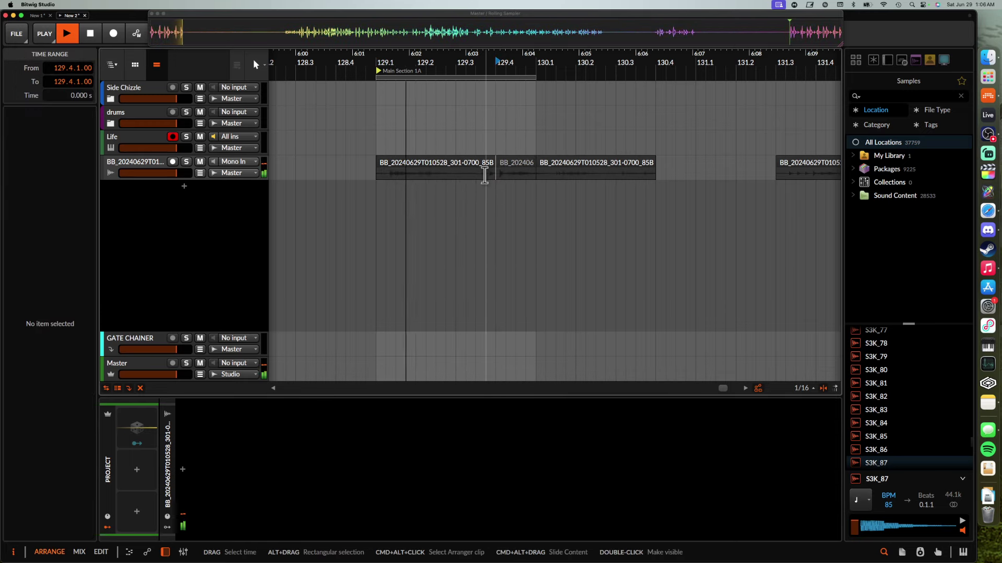
left_click_drag(491, 166, 424, 170)
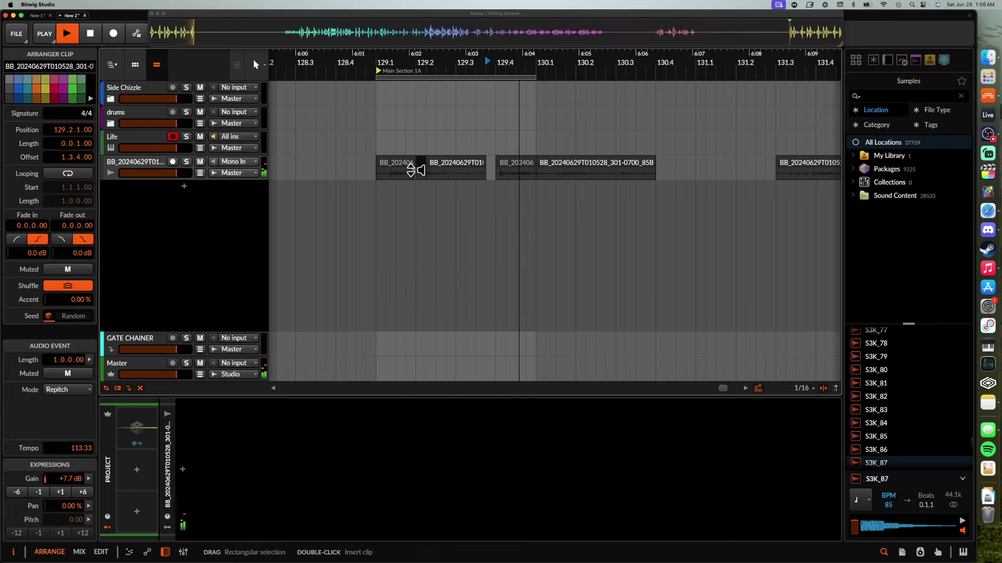
Step: Stop playback and stretch the end of the segment at 129.1 so it finishes one sixteenth note past 129.2
left_click(393, 166)
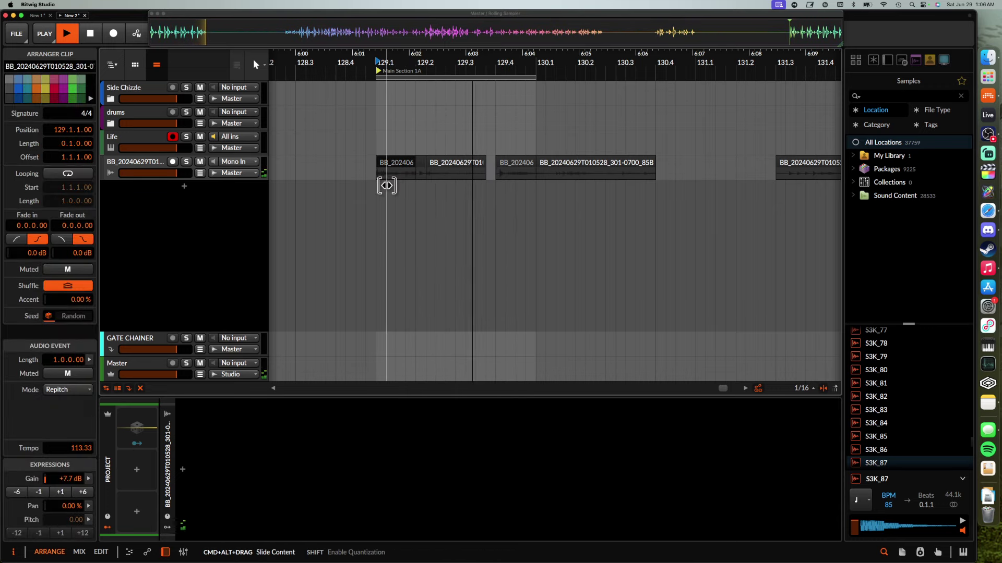
scroll(405, 166, "up", 5)
scroll(405, 166, "left", 1)
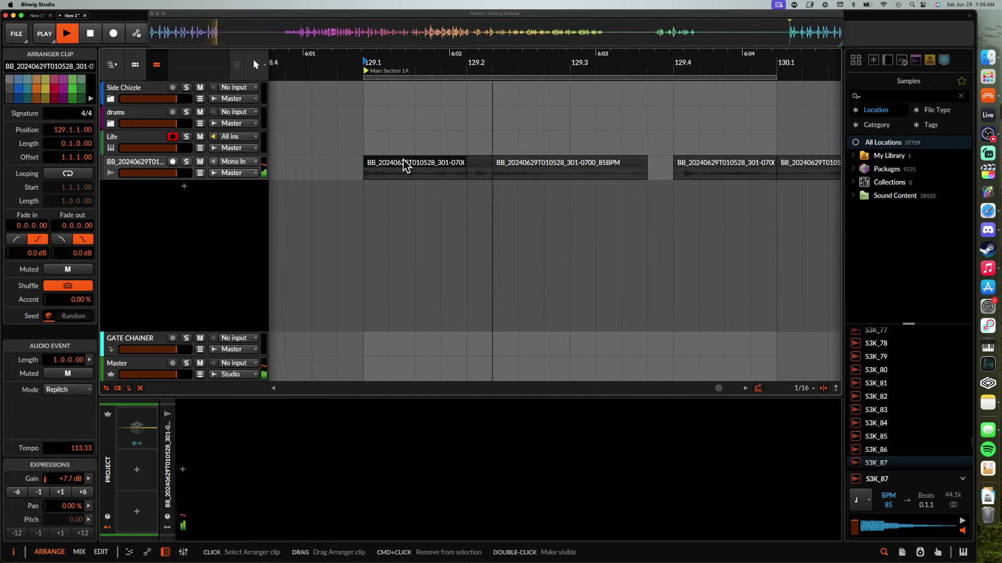
scroll(449, 170, "down", 2)
key("space")
scroll(459, 167, "up", 5)
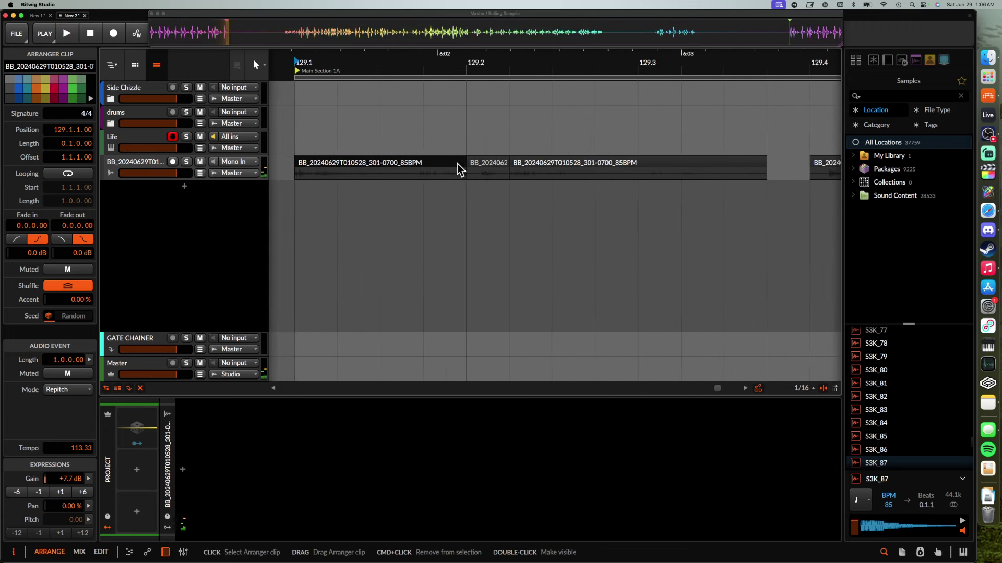
scroll(409, 169, "down", 1)
scroll(412, 171, "down", 2)
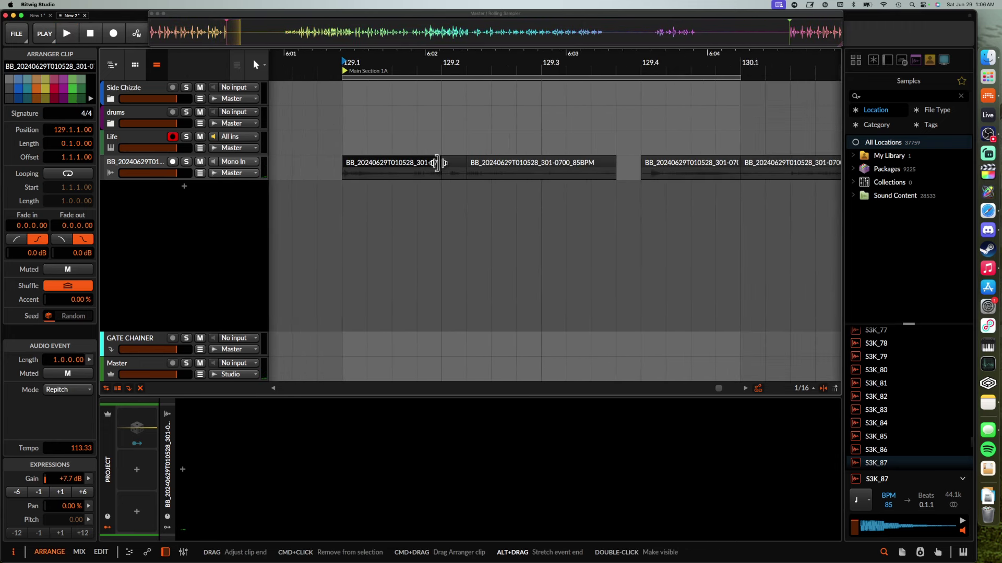
left_click_drag(440, 163, 392, 163)
left_click_drag(392, 163, 466, 163)
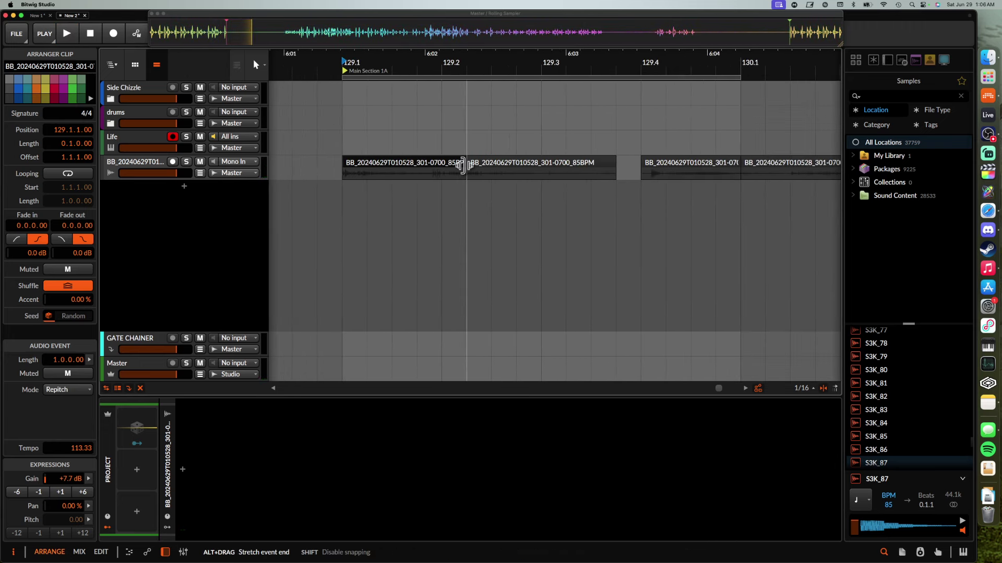
scroll(368, 168, "down", 2)
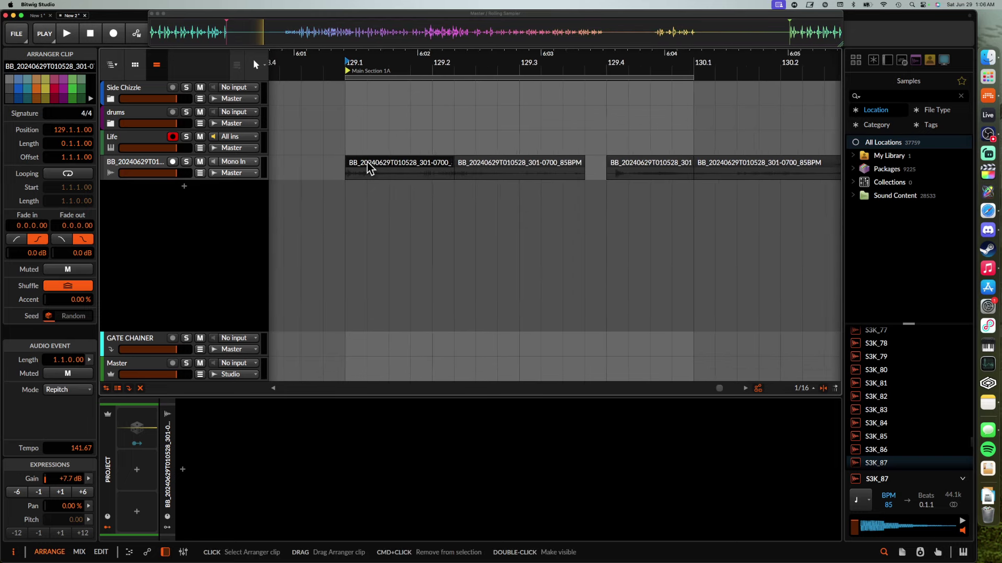
Step: Play the loop briefly, stop it, and move the segment at 129.4 to 129.2
key("space")
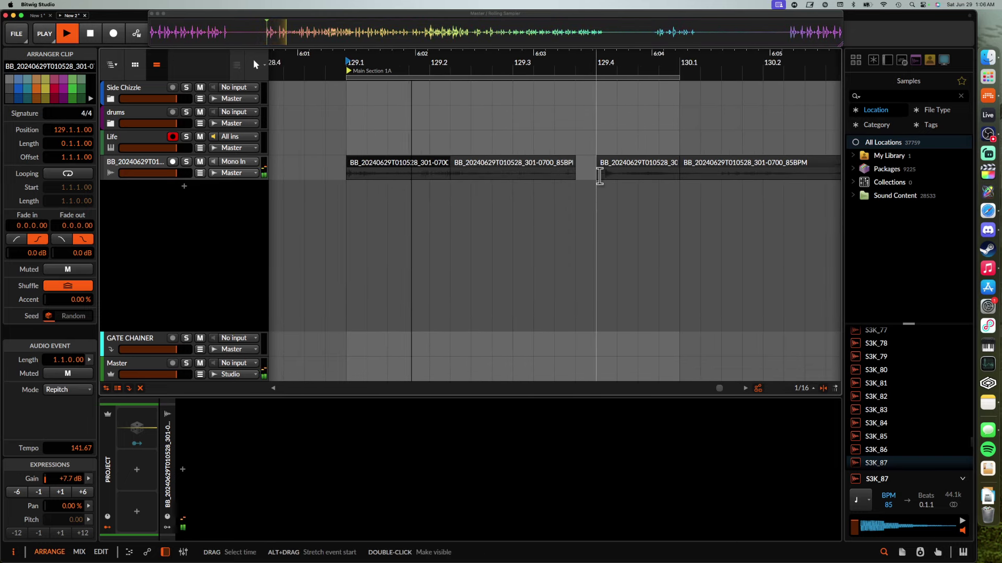
key("space")
left_click_drag(609, 167, 448, 171)
Step: Duplicate the two-beat range from 129.1 to 129.3 to fill the bar, and play it from 129.1
left_click(346, 178)
left_click_drag(346, 177, 517, 176)
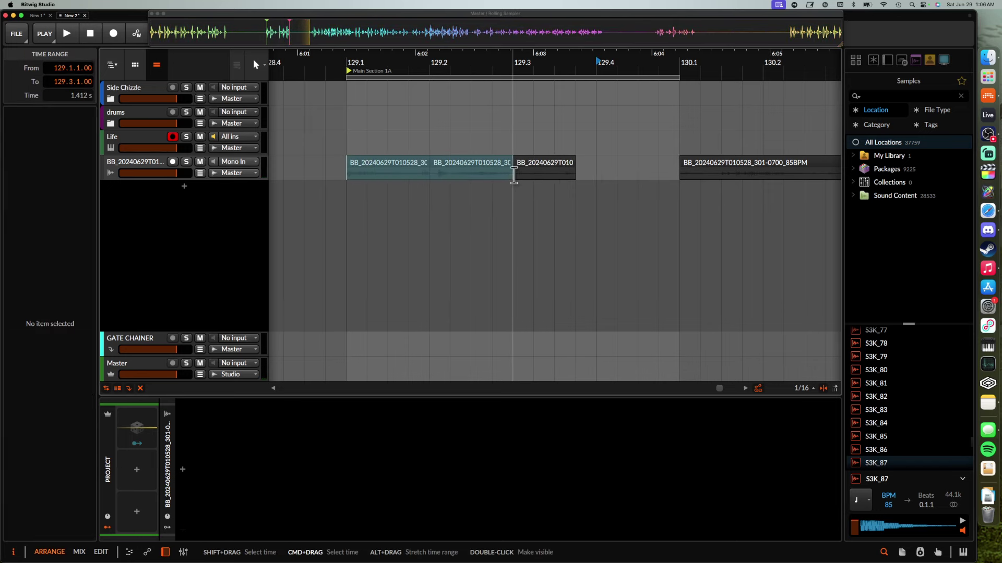
left_click(417, 172)
left_click(415, 167, "shift")
key("super+d")
left_click(396, 166)
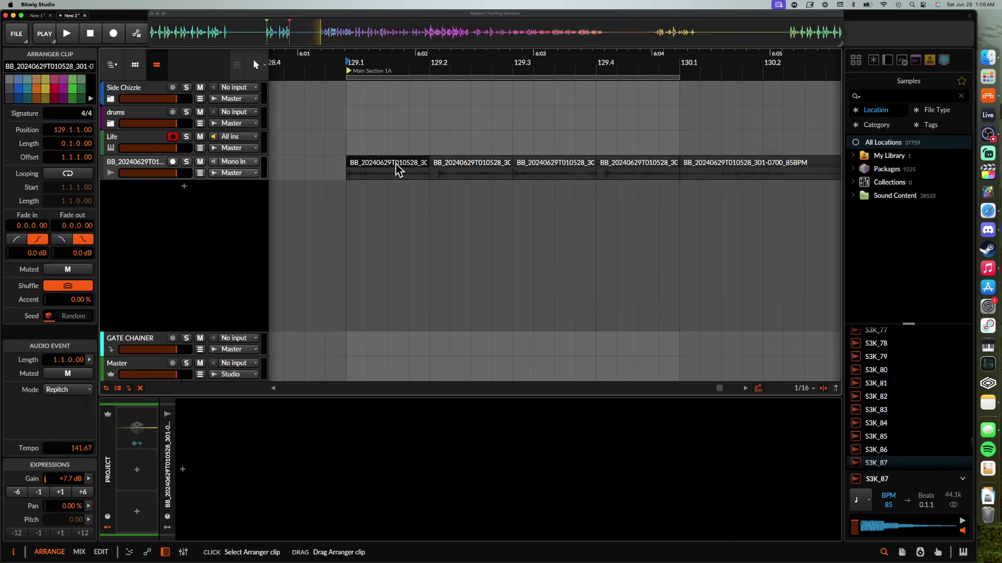
key("space")
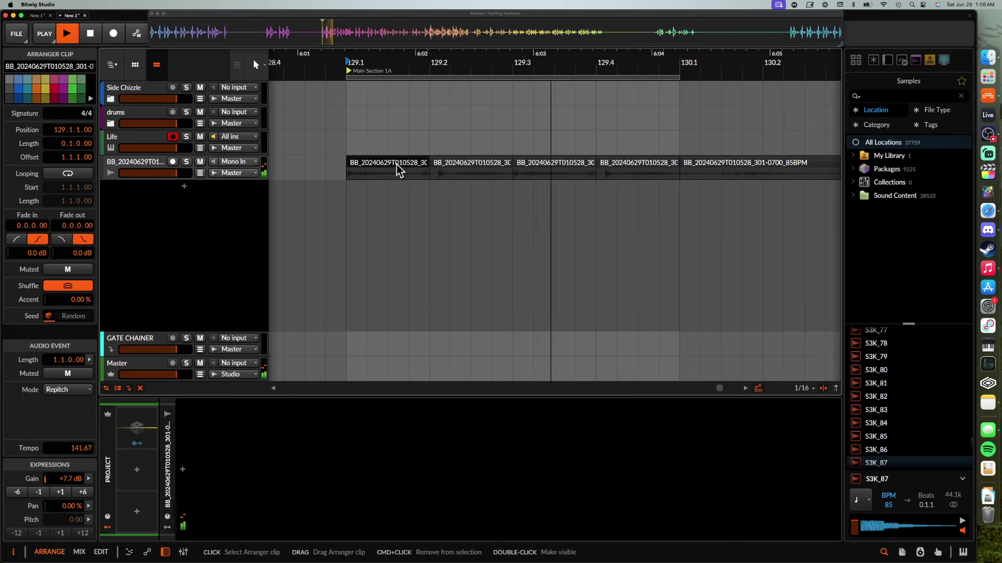
Step: Shorten the segments at 129.2 and 129.4 to an eighth note each and fade them out over their whole length
scroll(398, 170, "down", 2)
left_click(537, 170, "shift")
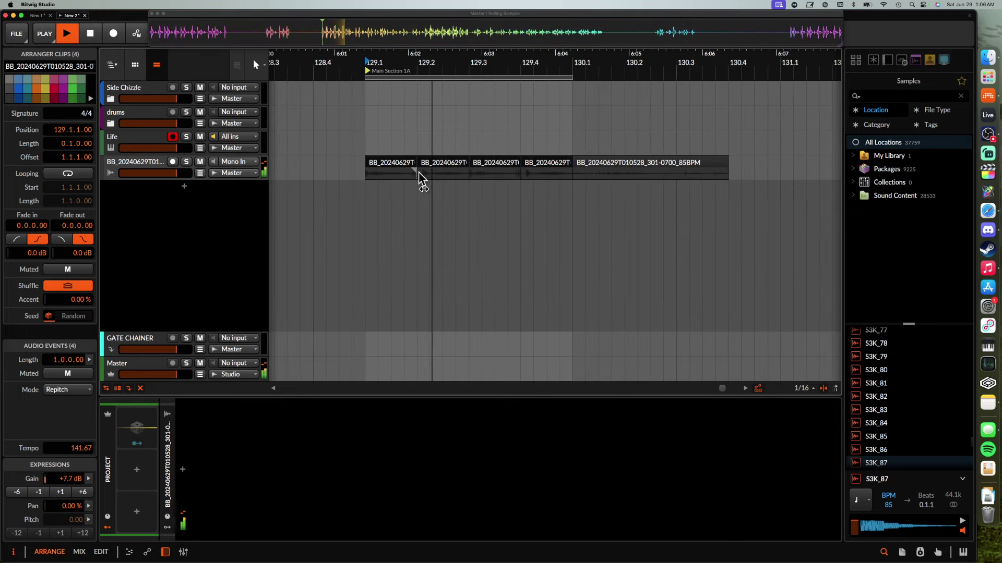
left_click(461, 168)
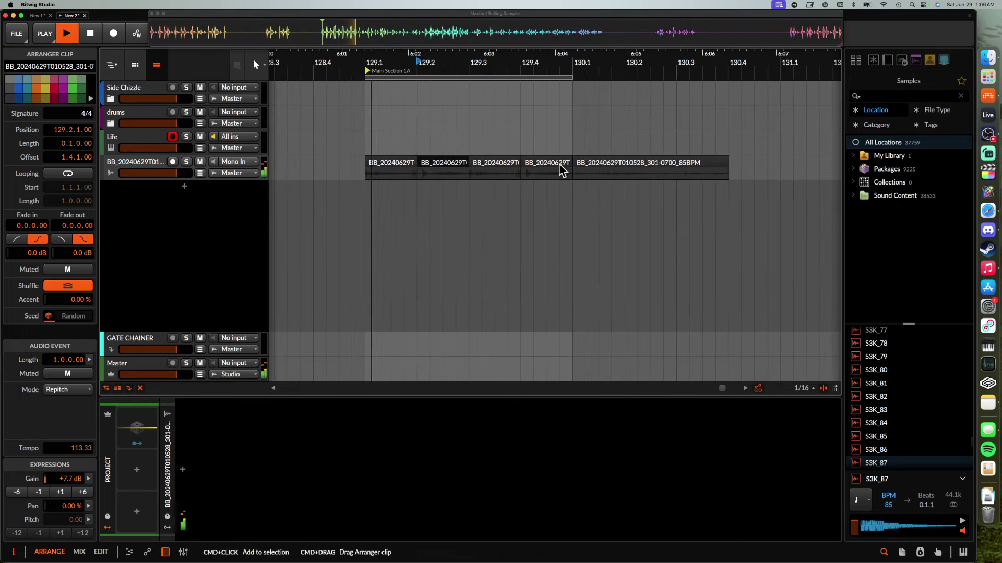
left_click(562, 169, "super")
left_click_drag(561, 165, 546, 168)
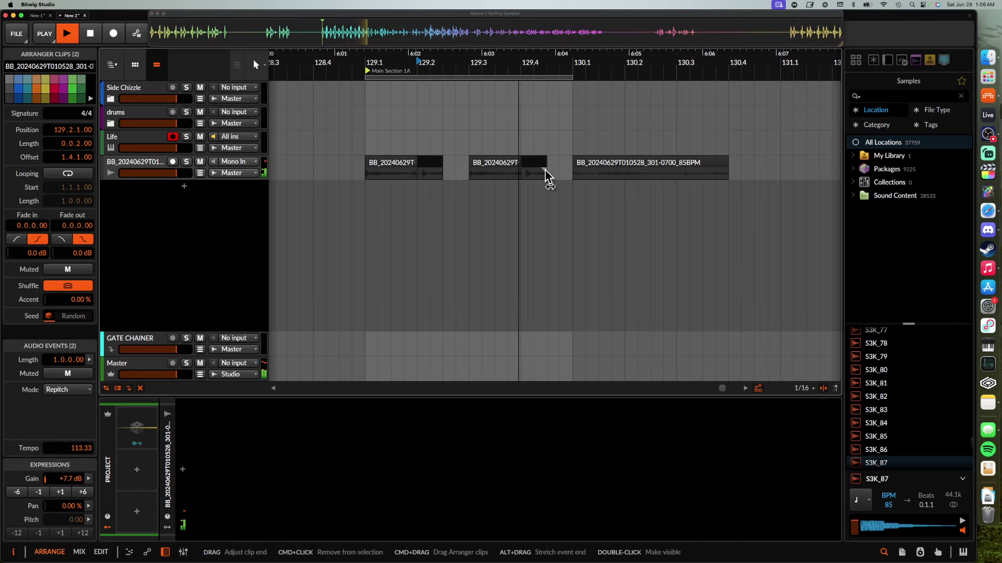
scroll(516, 175, "down", 2)
scroll(501, 177, "up", 4)
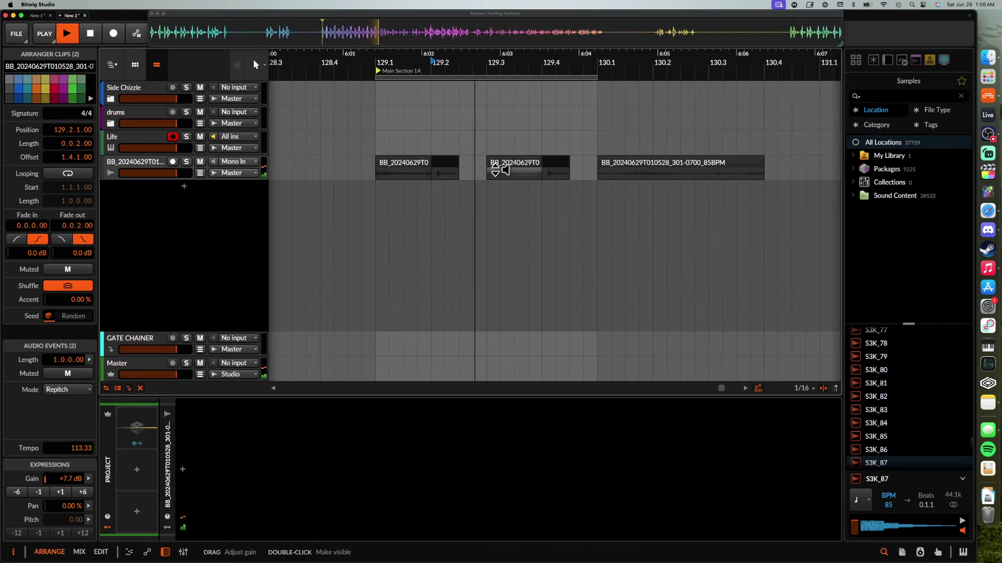
Step: Try to scale the four segments in the looped bar to half their length
scroll(499, 168, "down", 2)
left_click(438, 167)
left_click(116, 170)
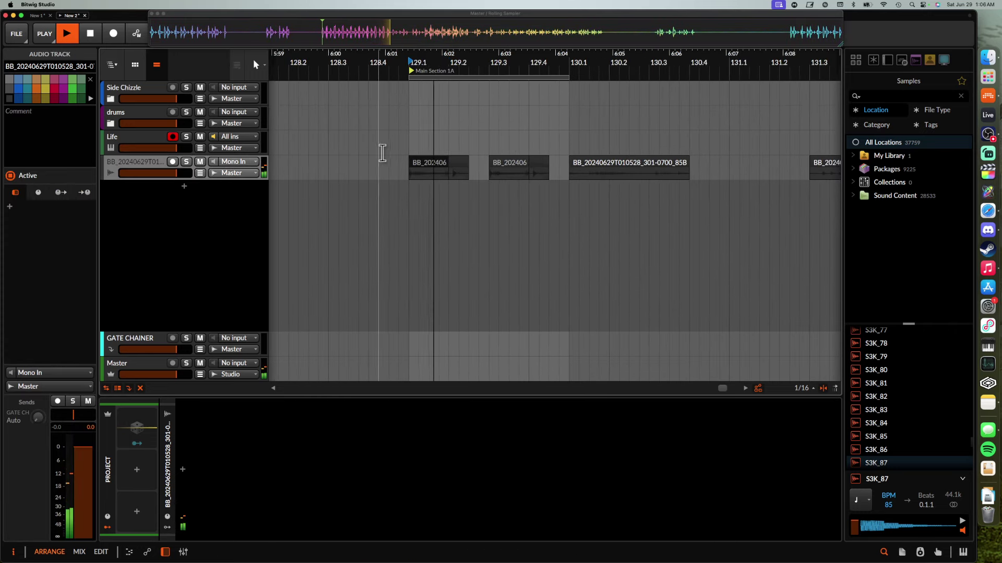
left_click(435, 166)
scroll(434, 162, "down", 1)
left_click(535, 165, "shift")
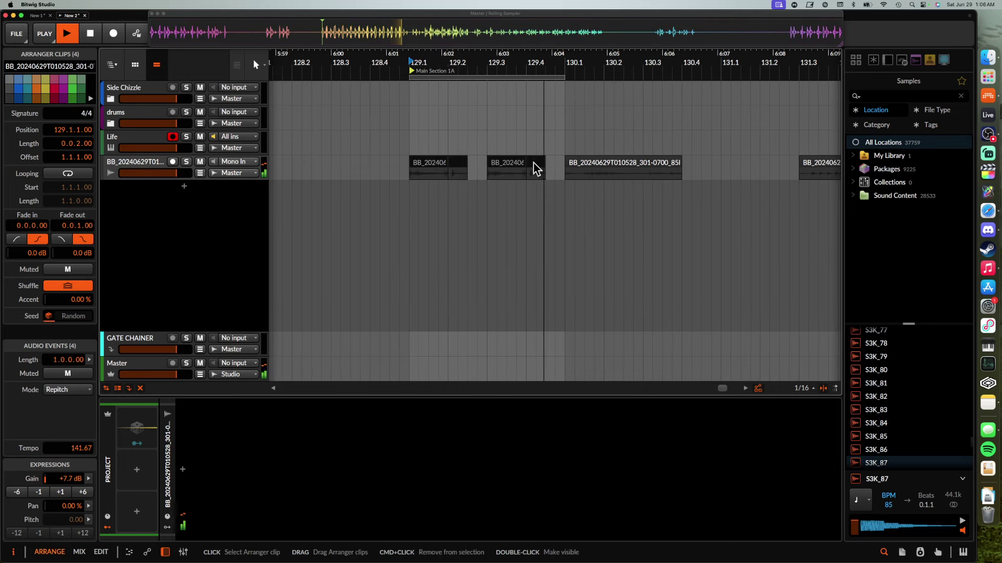
key("alt+Left")
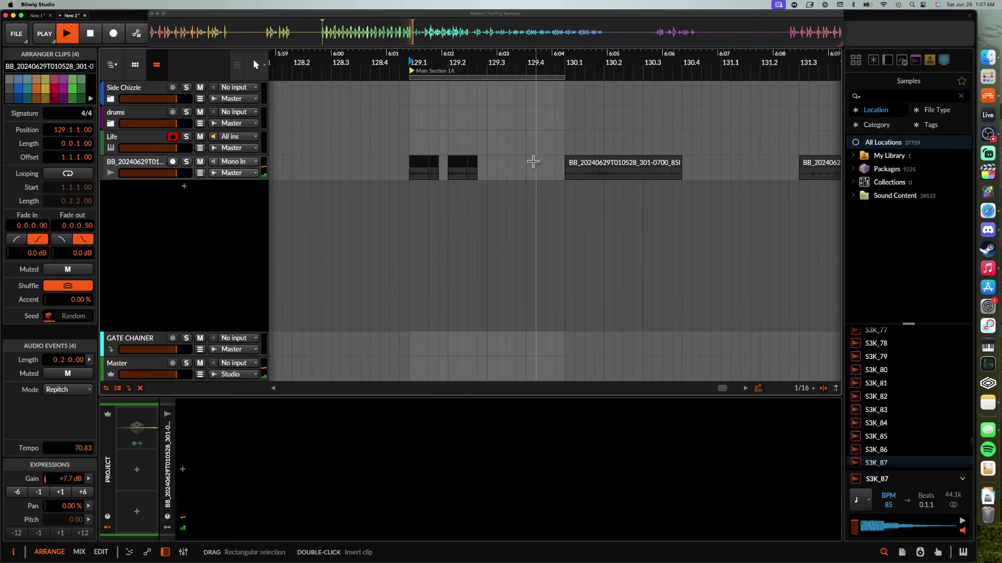
key("super+z")
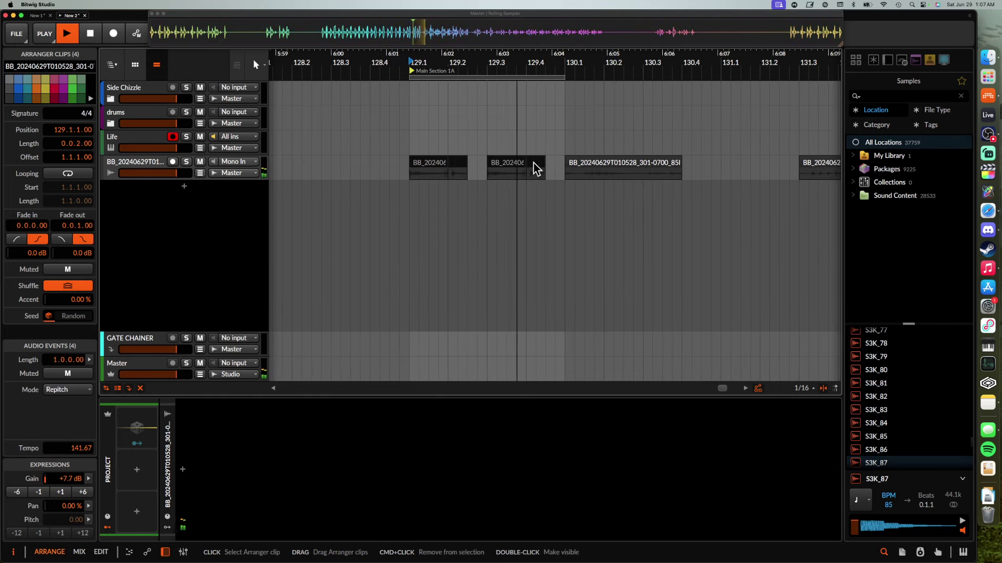
Step: Stop playback, select the segments at 129.1 and 129.3, and play the loop again from 129.1
key("space")
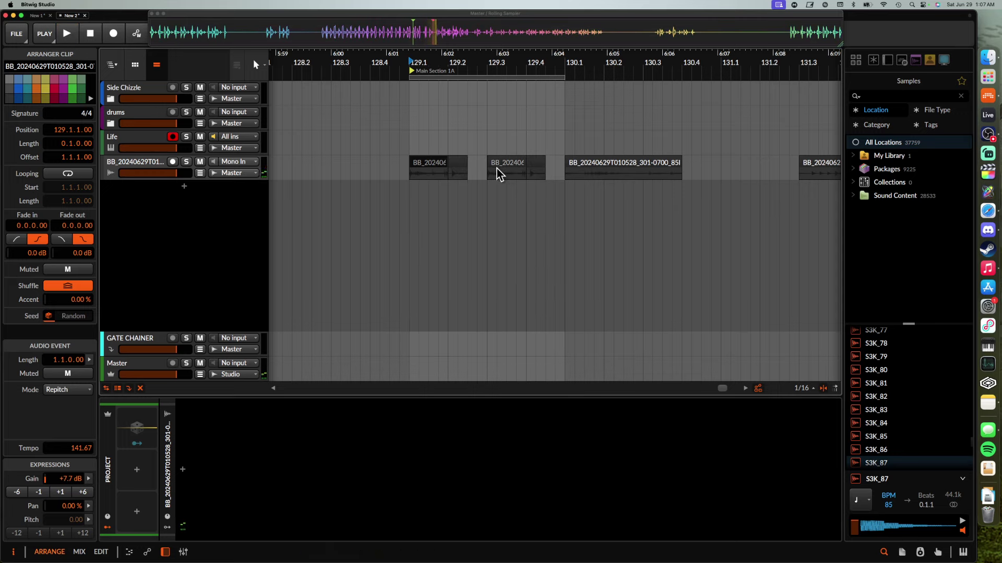
left_click(500, 173)
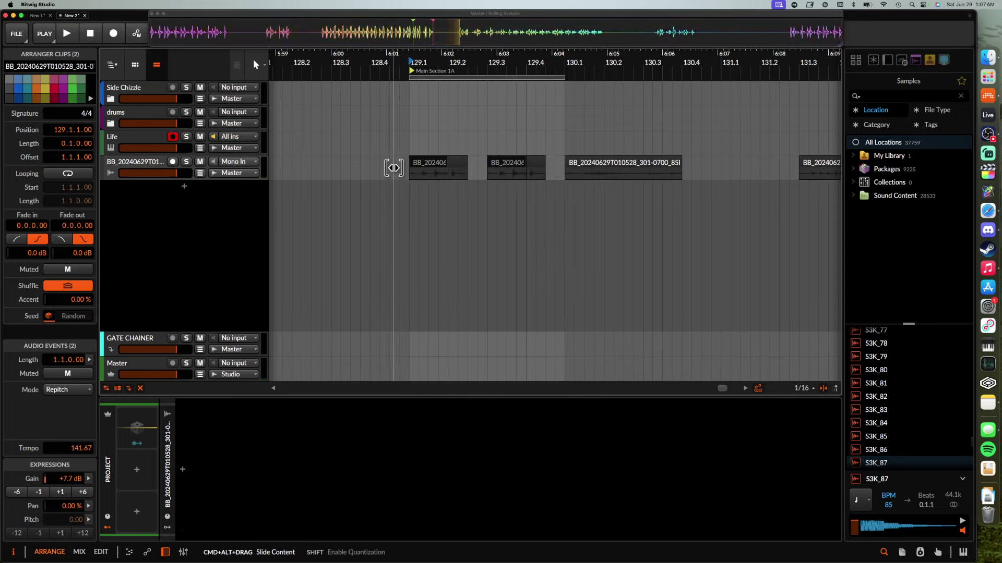
left_click(418, 168)
key("space")
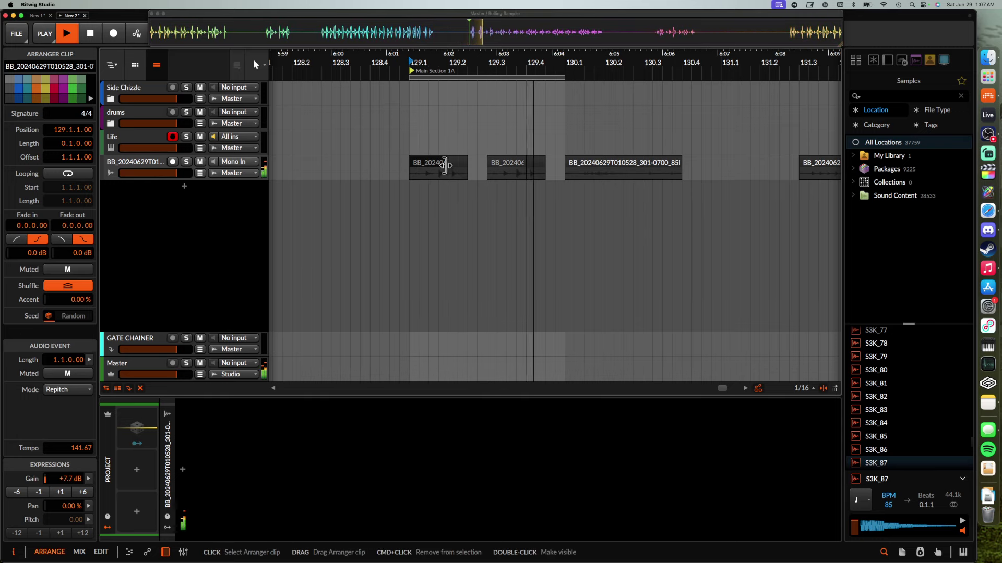
right_click(504, 163)
left_click(477, 161)
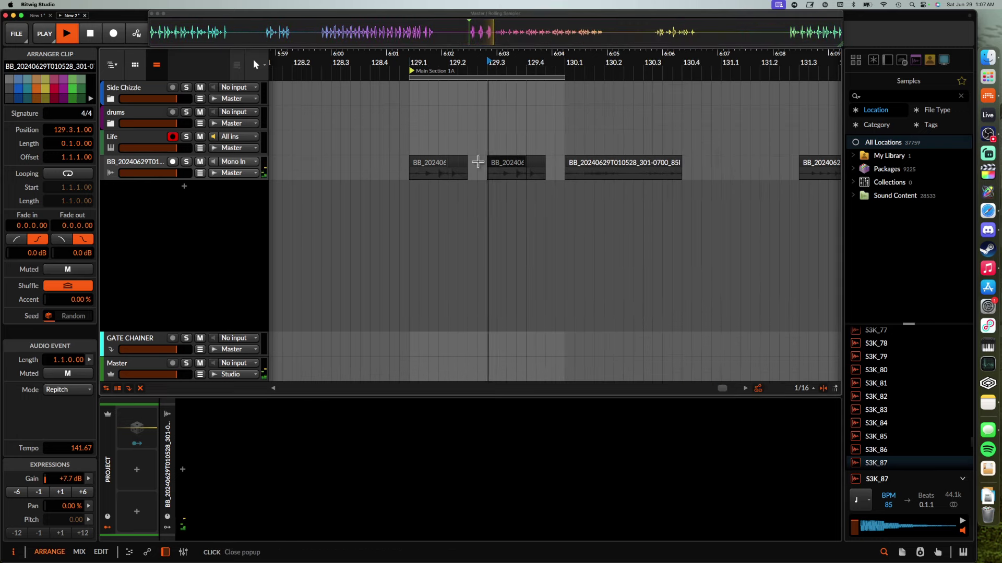
left_click(432, 168, "shift")
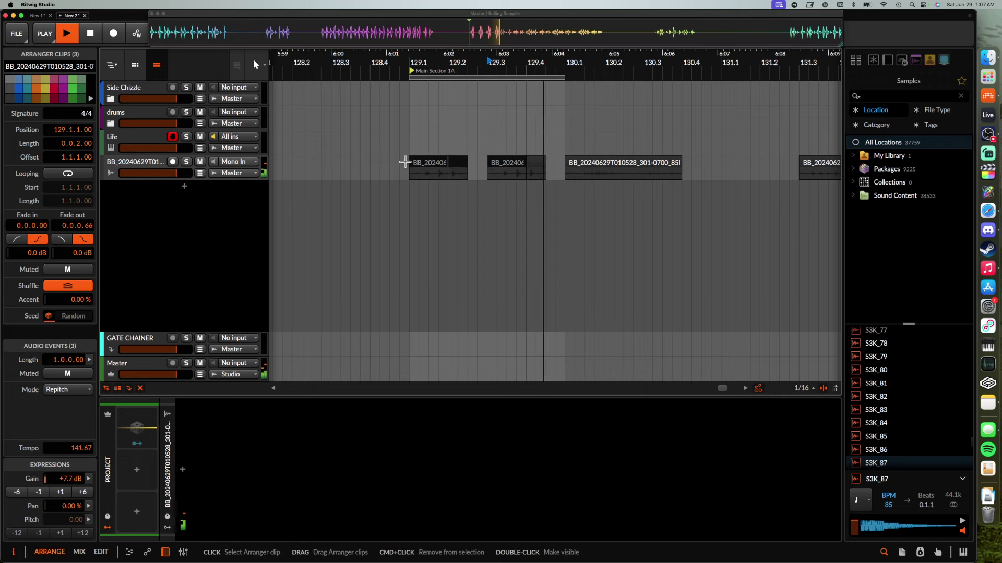
Step: Add a kHs Frequency Shifter to the track with the chopped segments and set its shift to 115 Hz
left_click(149, 169)
left_click(180, 474)
type("fr")
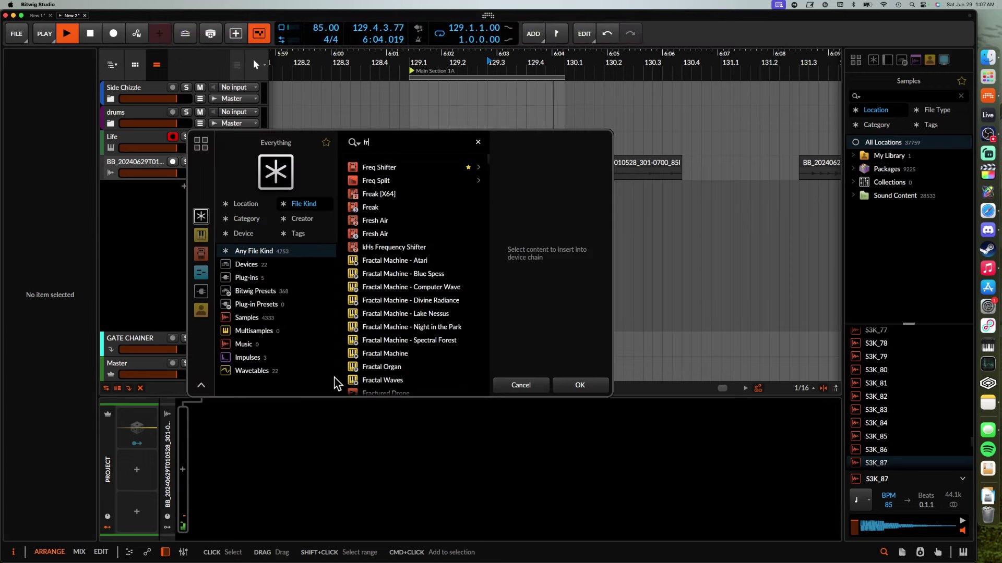
left_click(400, 249)
left_click(568, 383)
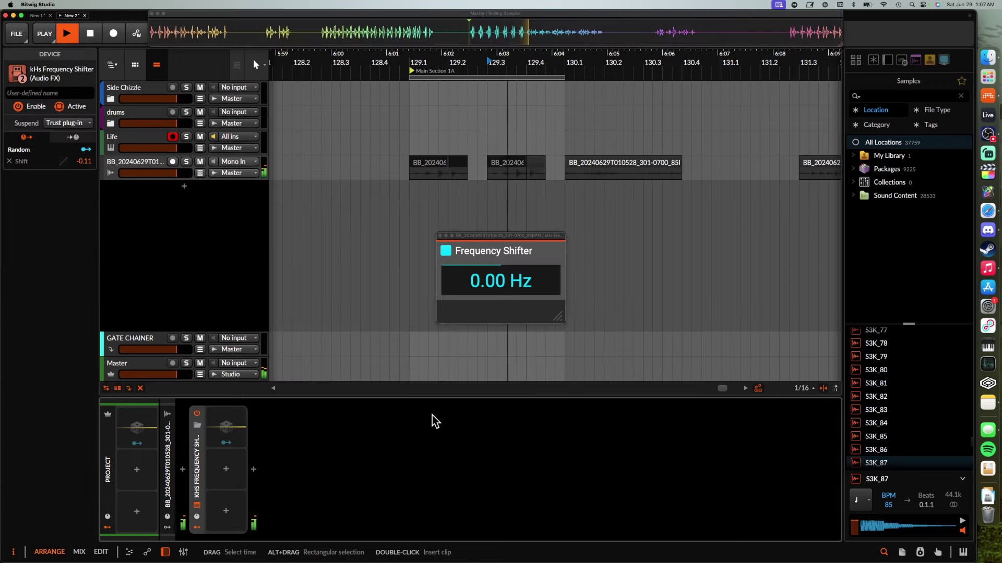
left_click_drag(479, 286, 476, 284)
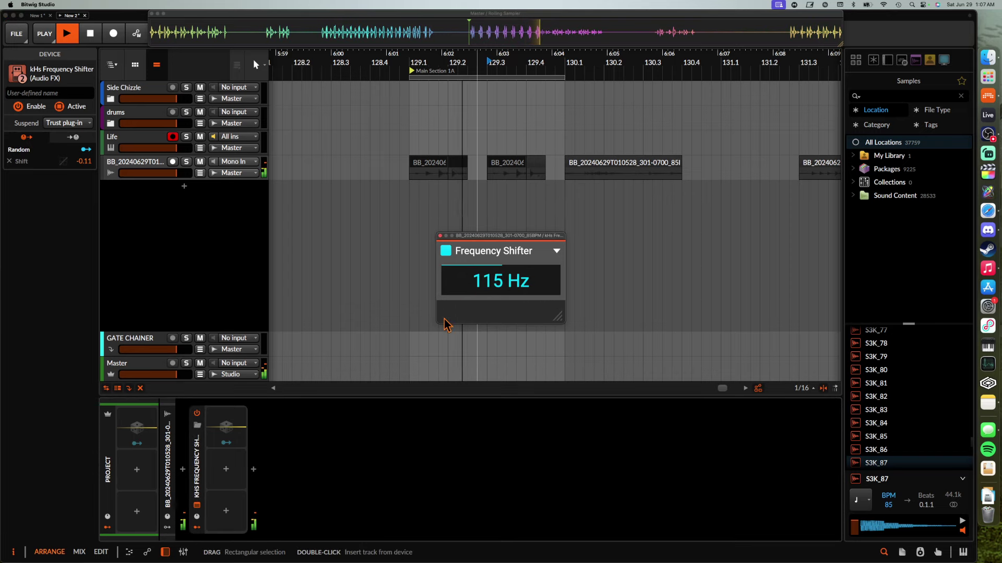
Step: Add a Convolution reverb after the Frequency Shifter and load the Wooden Attic 2 impulse from Real Rooms
left_click(253, 470)
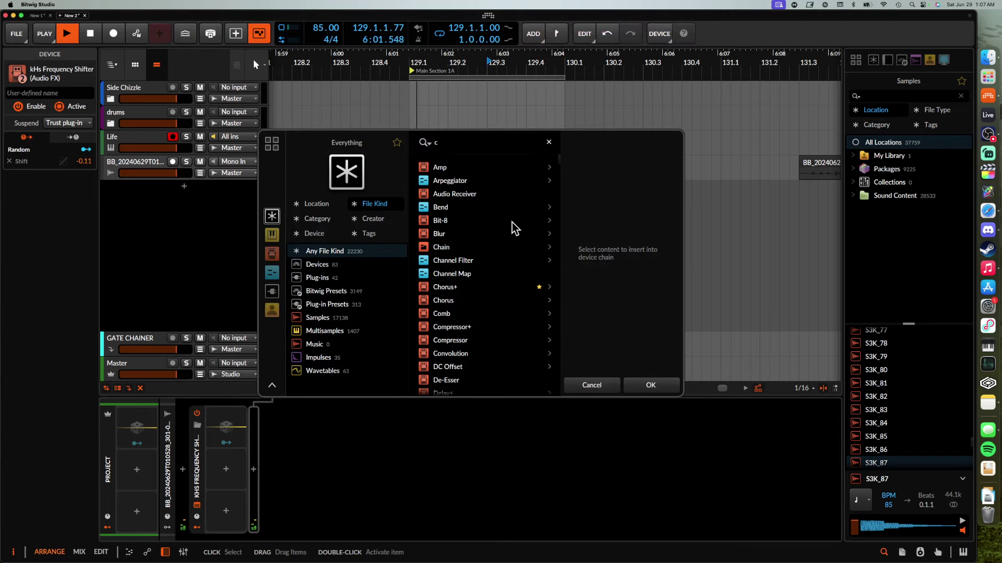
type("conv")
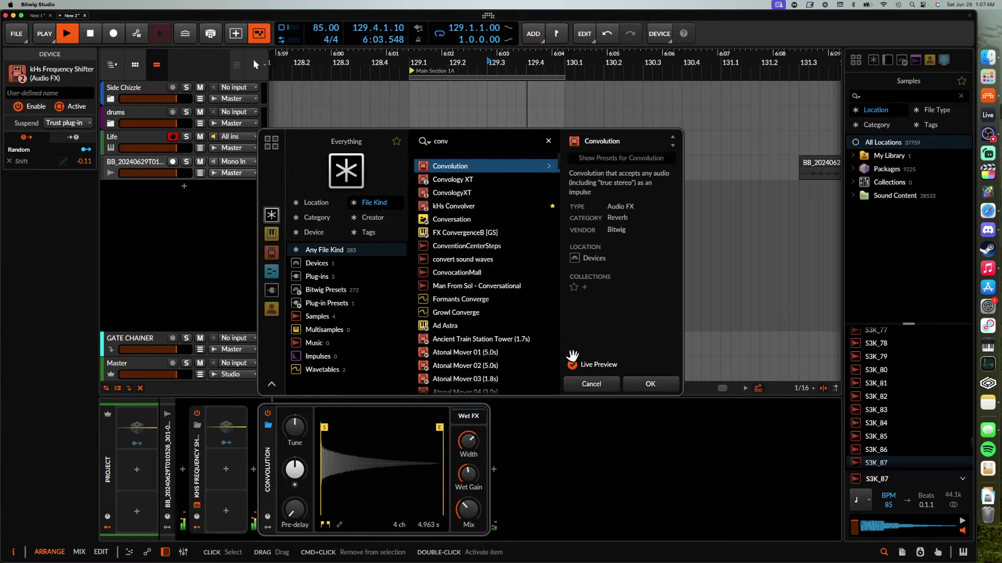
left_click(639, 385)
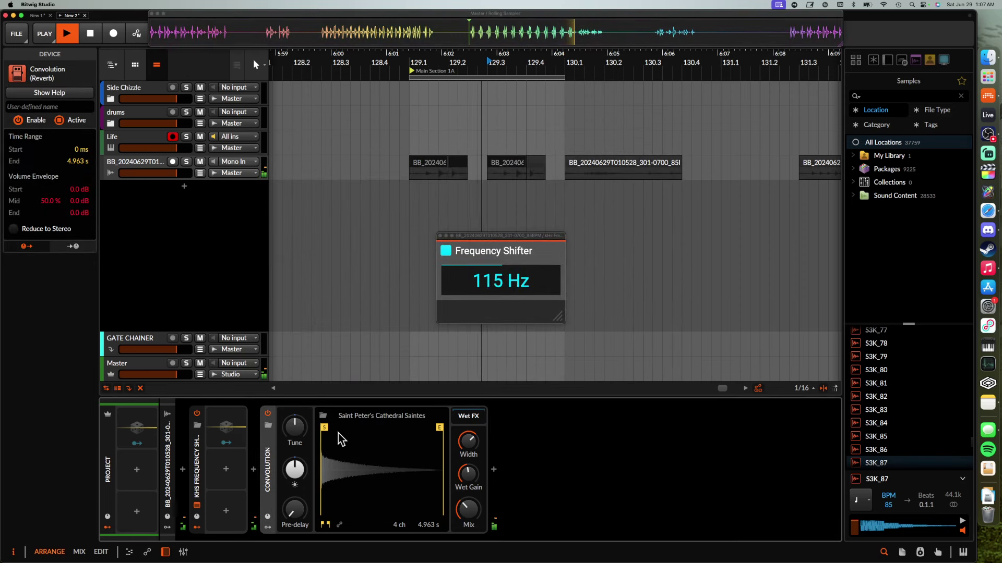
left_click(376, 416)
left_click(397, 202)
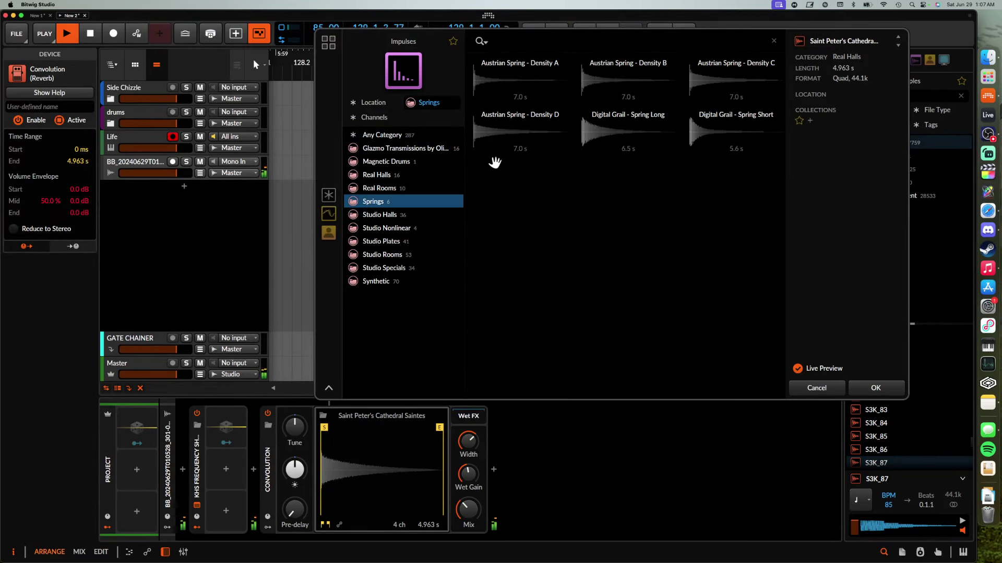
left_click(412, 188)
left_click(509, 194)
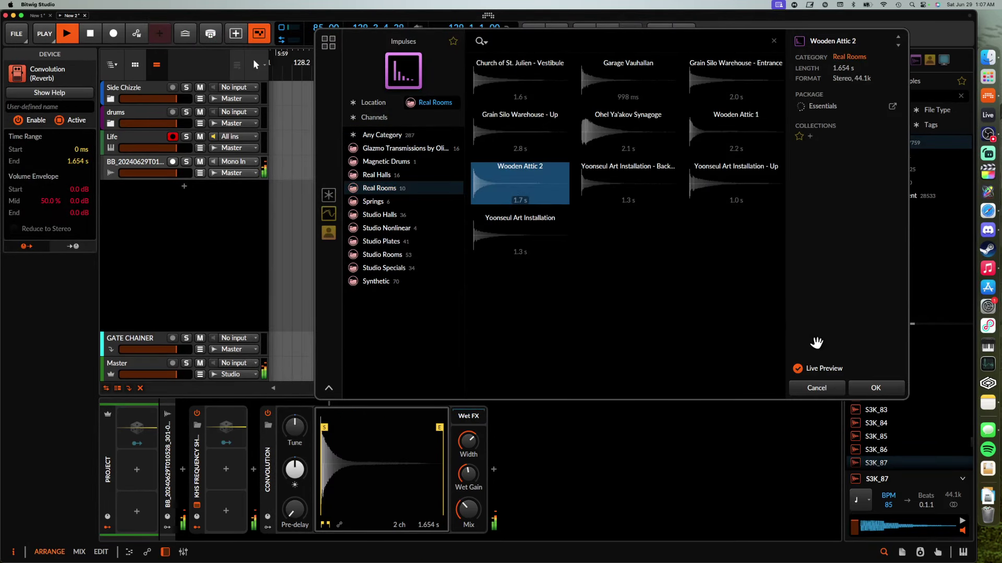
left_click(875, 388)
Step: Stop playback, look closely at the segments at 129.1 and 129.2, and play the loop from 129.1 with the effects
left_click(442, 164)
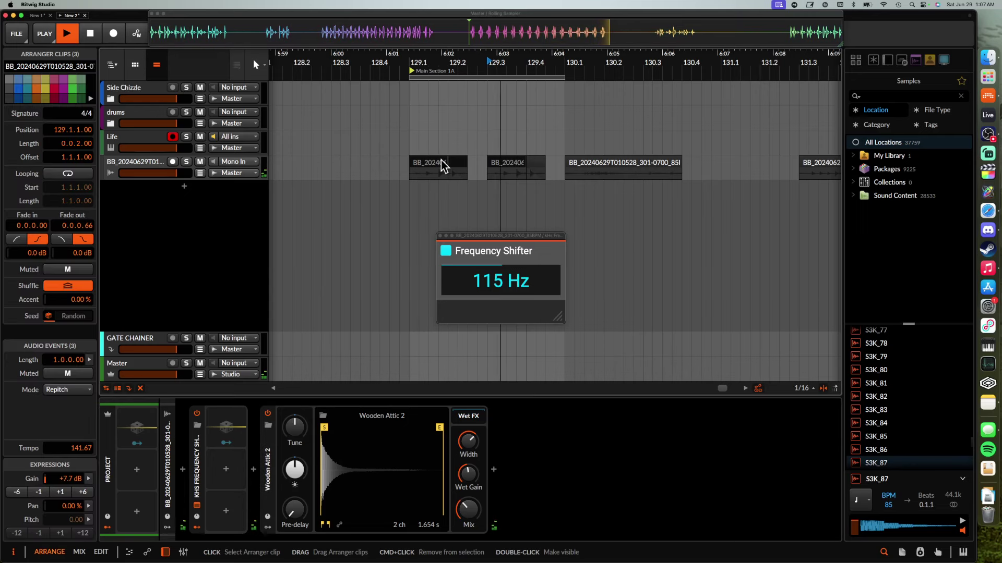
scroll(441, 165, "up", 5)
key("space")
left_click(508, 165)
scroll(508, 165, "up", 3)
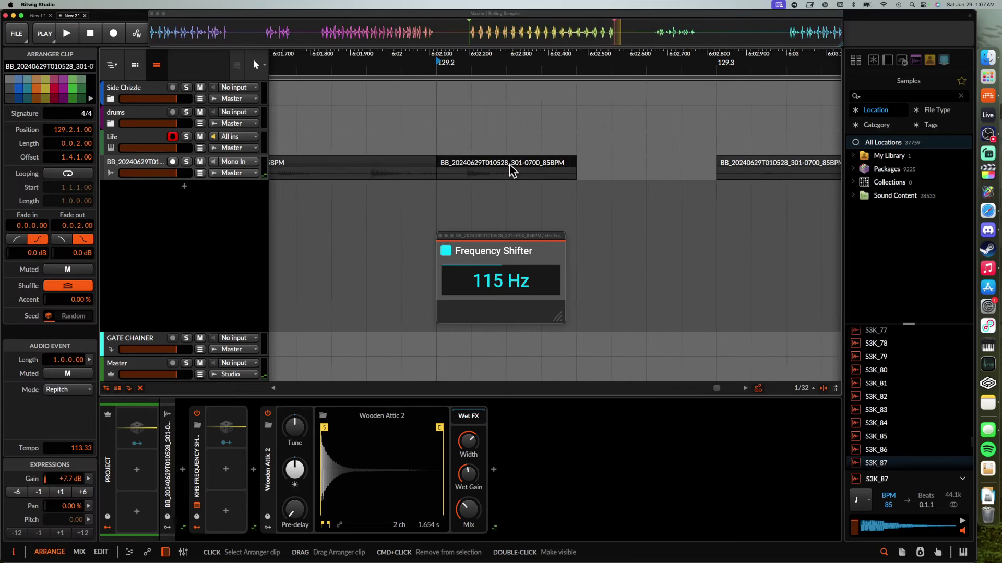
scroll(509, 165, "down", 5)
left_click(469, 162)
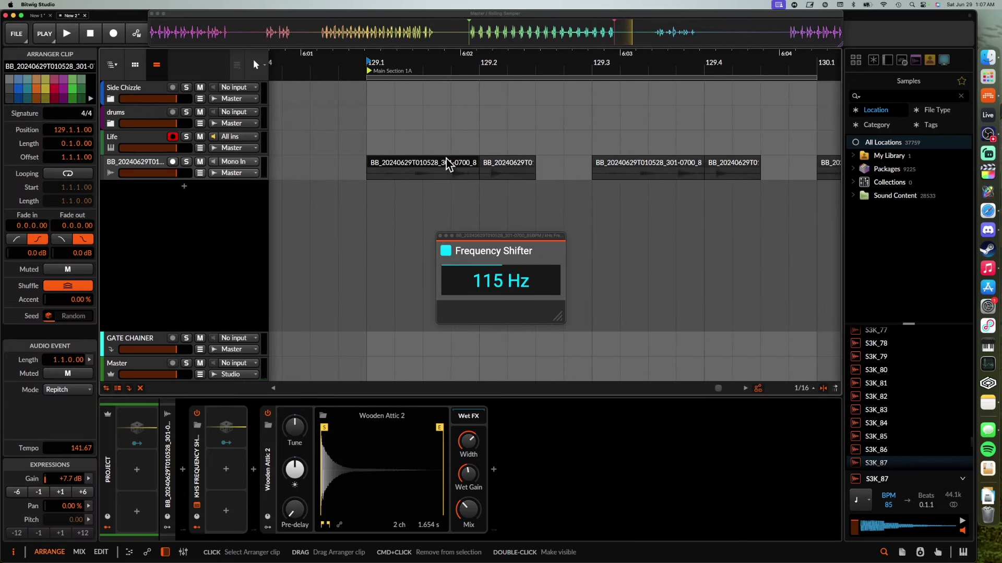
key("space")
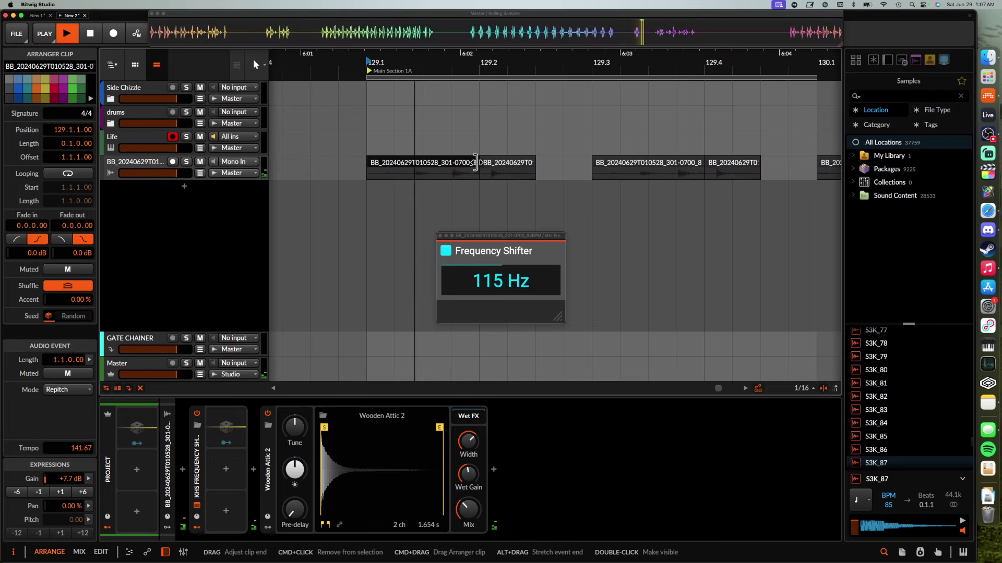
Step: Extend the first chopped segment to 129.2.2, start the second segment there, and audition the loop
key("space")
mouse_move(488, 164)
left_mouse_down()
mouse_move(526, 165)
mouse_move(492, 162)
mouse_move(507, 162)
left_mouse_up()
key("space")
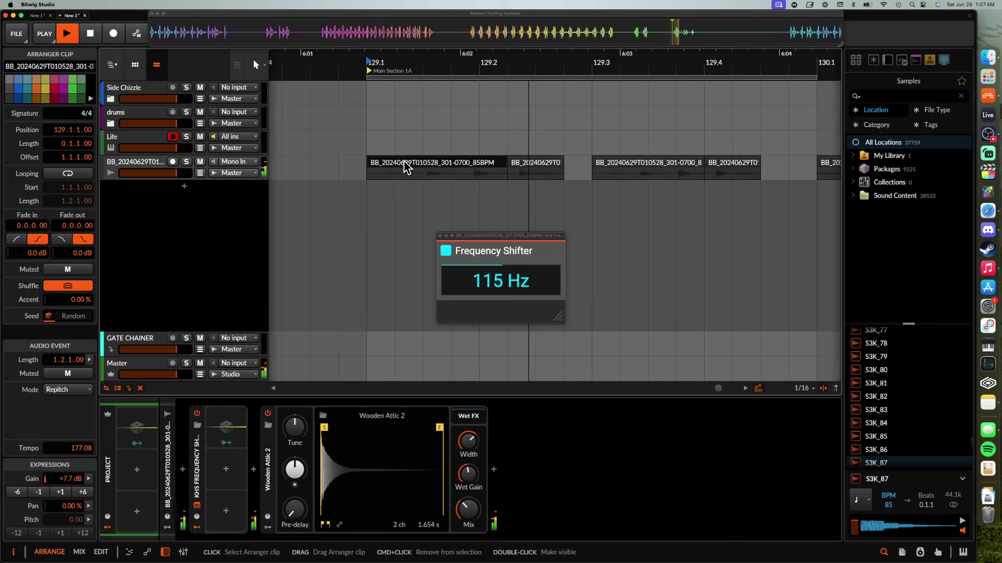
scroll(406, 167, "down", 1)
key("space")
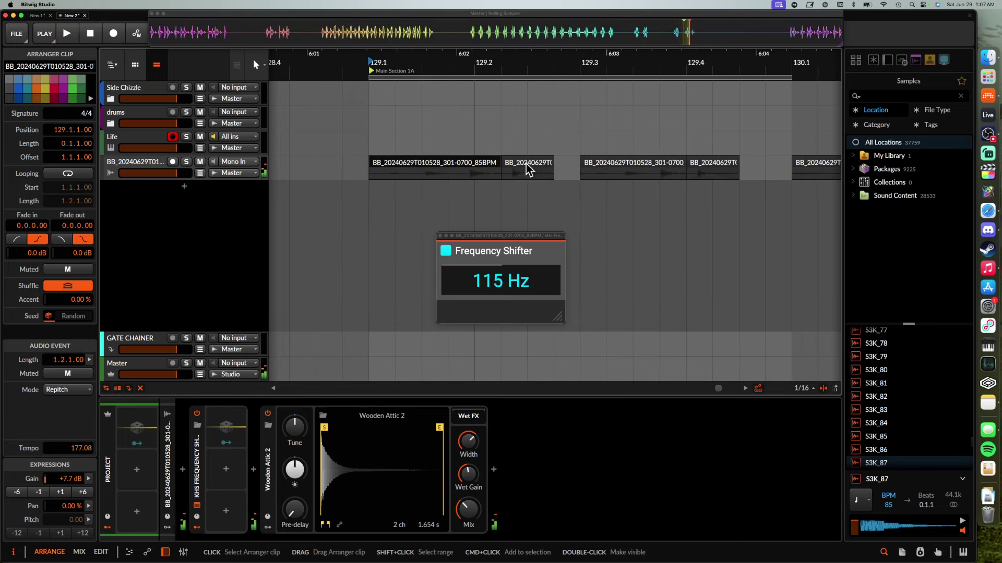
Step: Shift the second segment to 129.2.3 and play the loop from 129.1
left_click_drag(527, 168, 539, 167)
left_click(441, 163)
key("space")
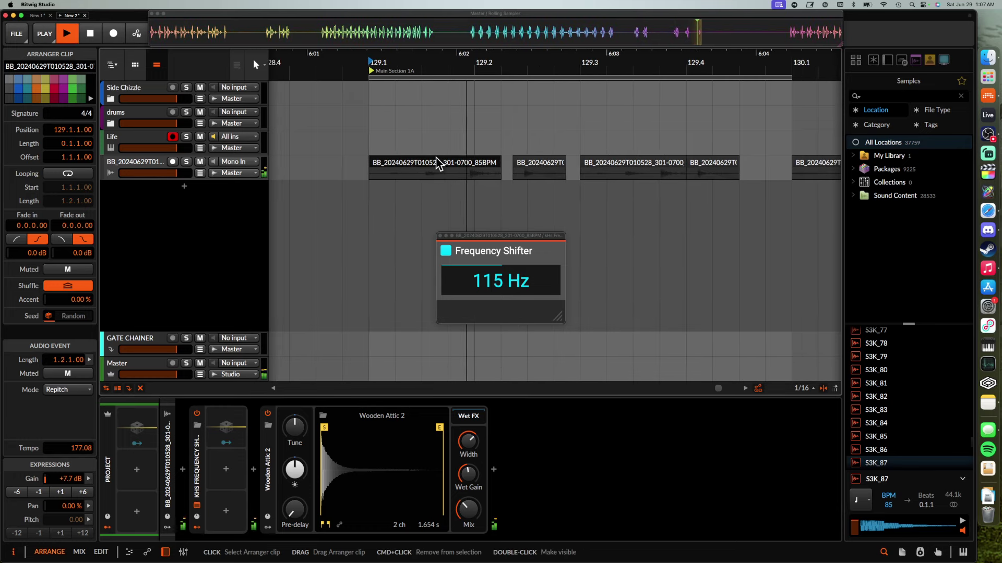
key("space")
left_click_drag(529, 162, 542, 164)
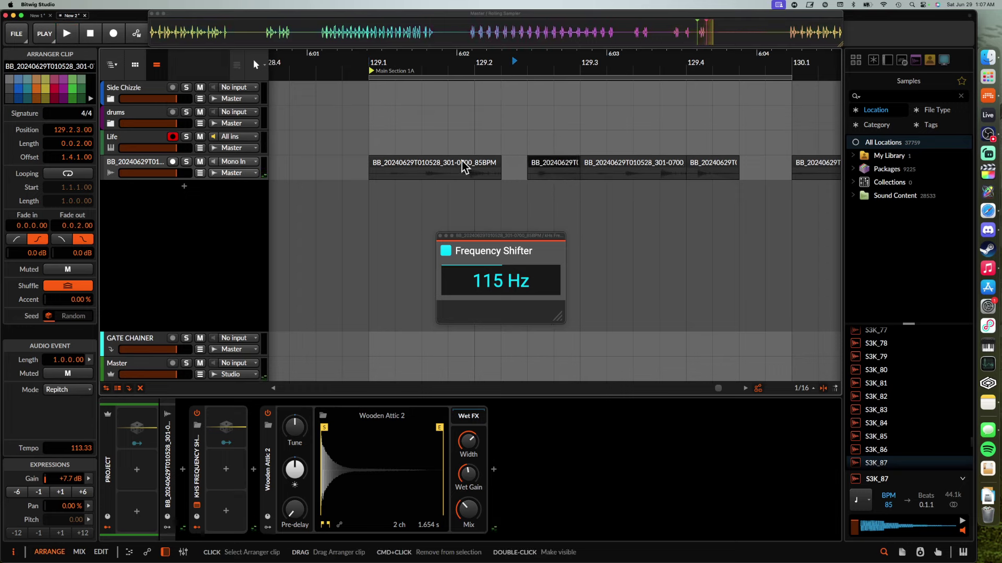
left_click(462, 164)
key("space")
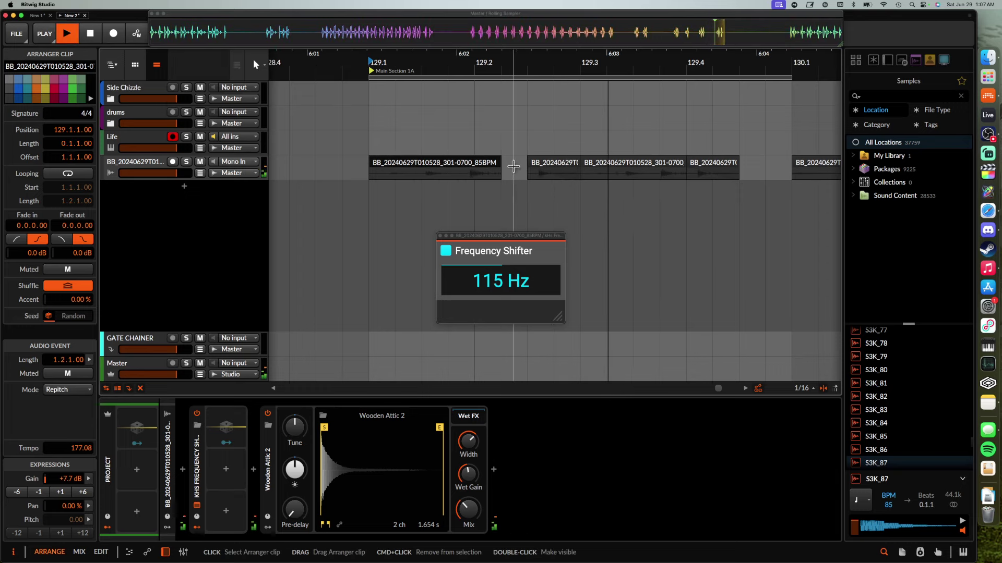
Step: Select the time range from 129.1 to 129.3 on the chopped track and duplicate it to 129.3
left_click_drag(372, 176, 577, 175)
key("super+d")
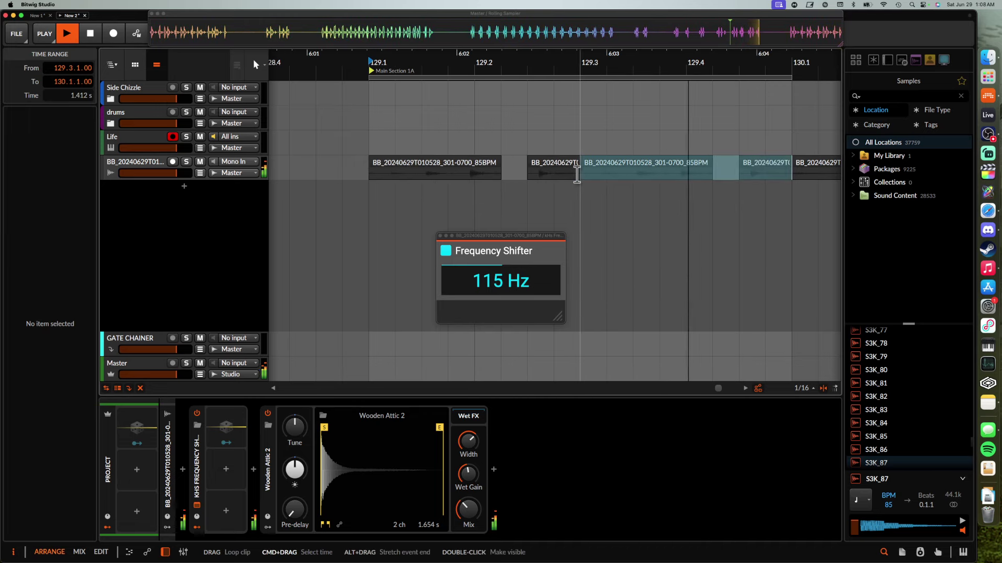
scroll(503, 160, "up", 2)
scroll(503, 160, "down", 2)
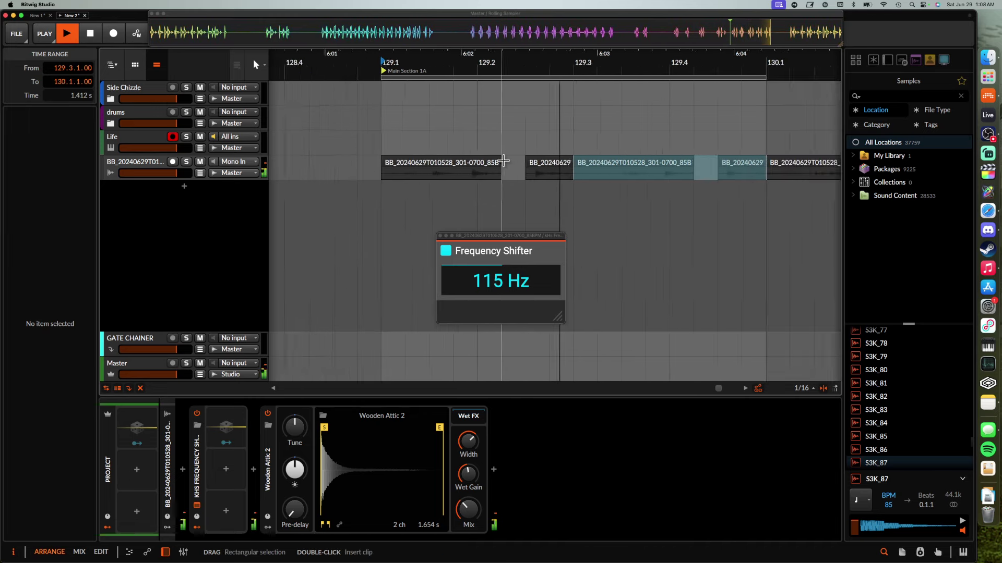
Step: Shorten the second segment to a sixteenth starting at 129.2.4, audition the loop, and stop playback
left_click(539, 167)
mouse_move(564, 164)
left_mouse_down()
mouse_move(500, 164)
mouse_move(571, 166)
mouse_move(555, 163)
left_mouse_up()
scroll(548, 163, "up", 3)
scroll(554, 164, "down", 5)
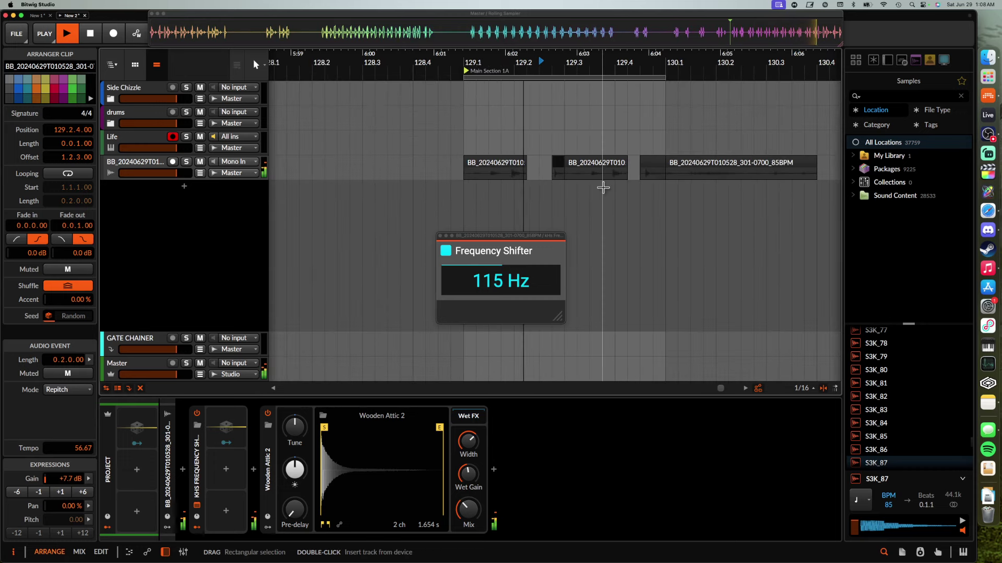
left_click_drag(462, 174, 564, 172)
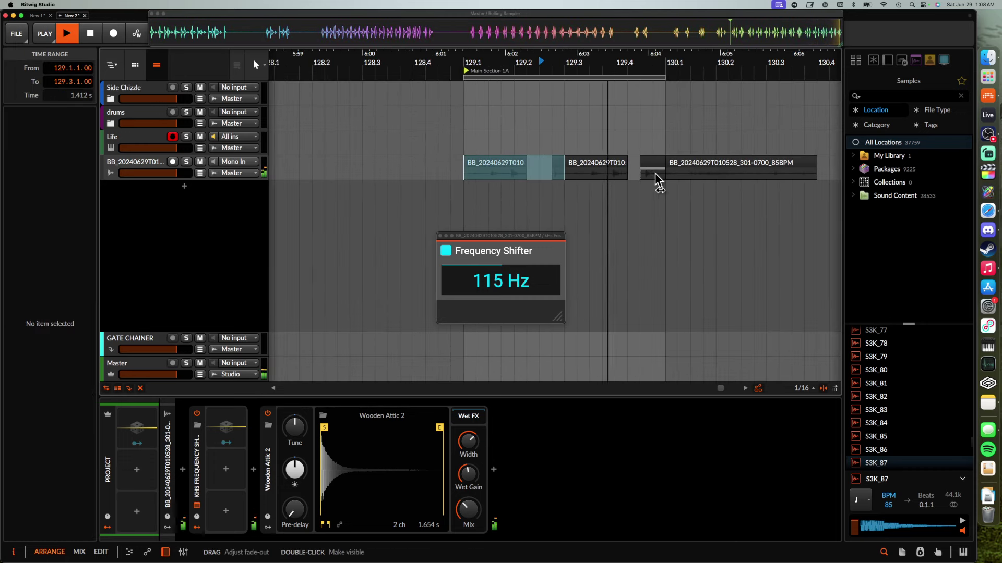
scroll(656, 183, "down", 5)
key("space")
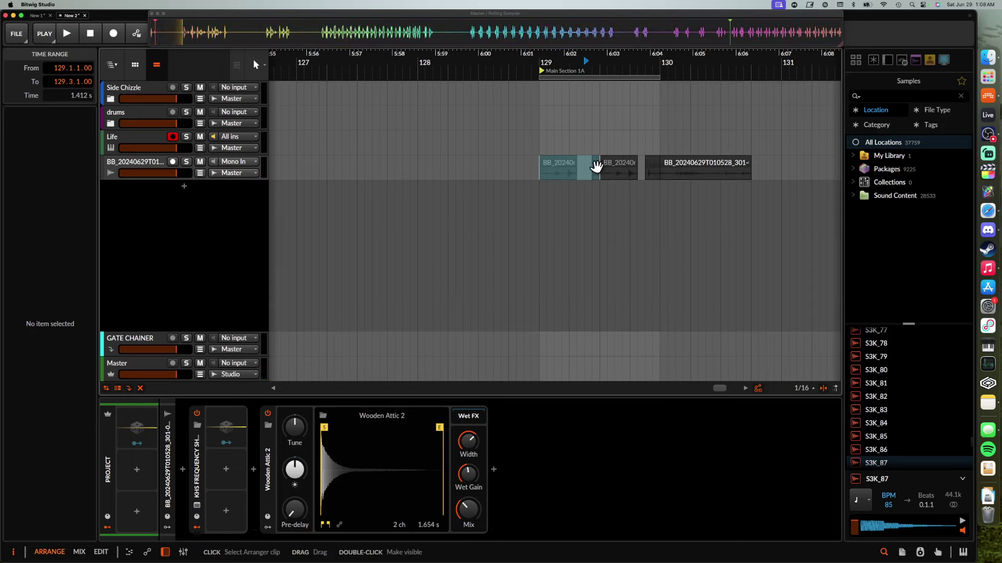
left_click(510, 167)
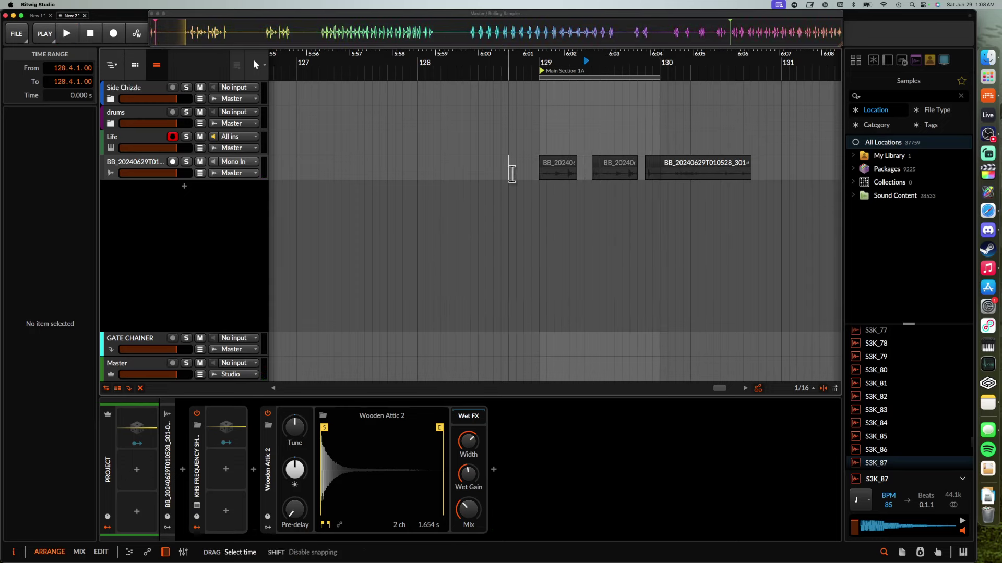
Step: Switch to the Drambo project on the iPad and look at the piano roll of track 3
left_click(987, 135)
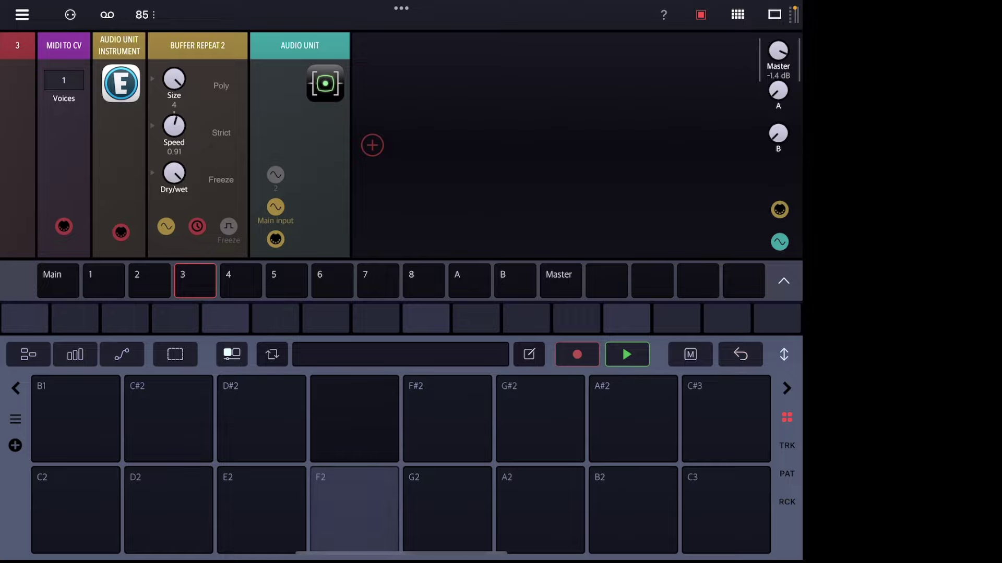
left_click(28, 354)
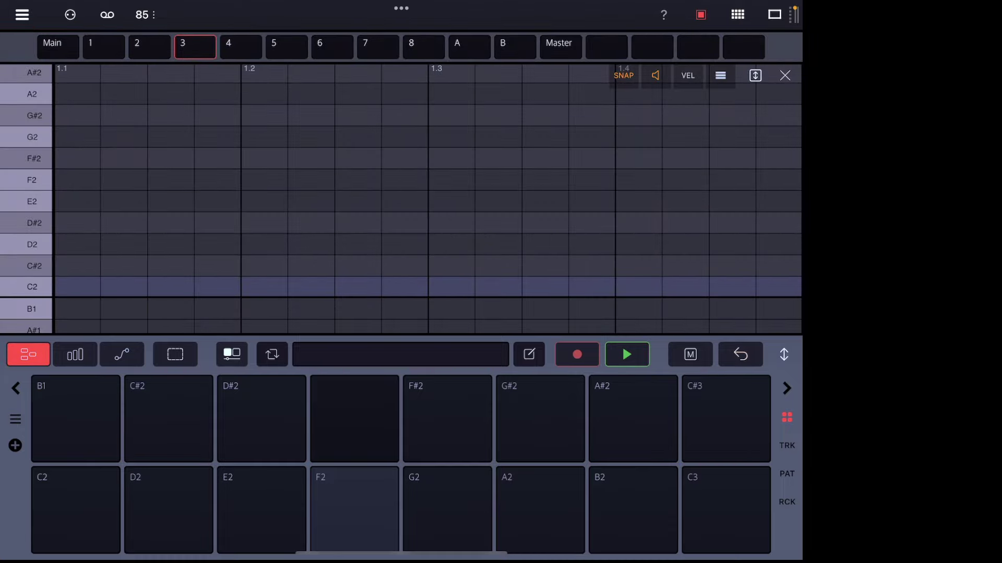
left_click(26, 327)
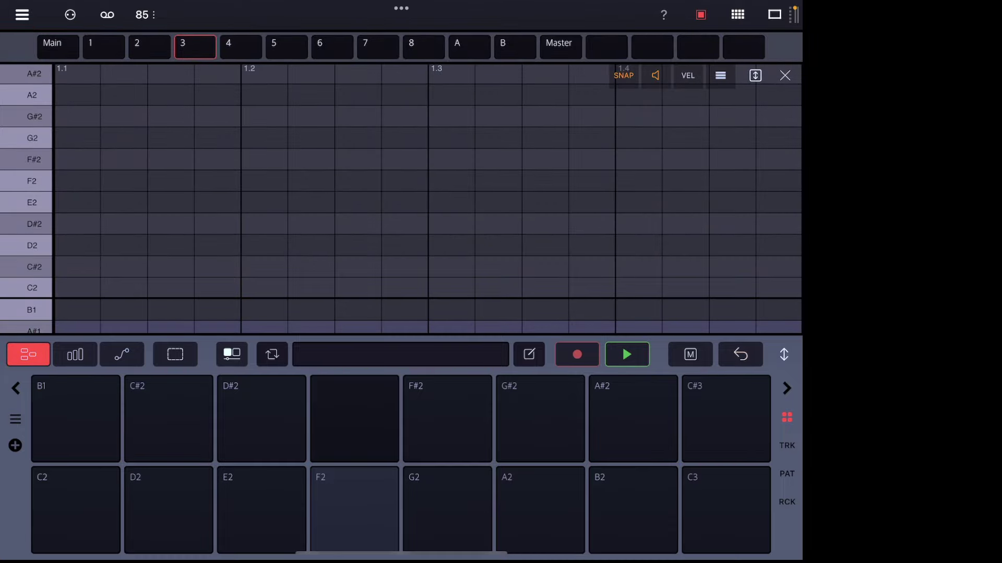
left_click(28, 354)
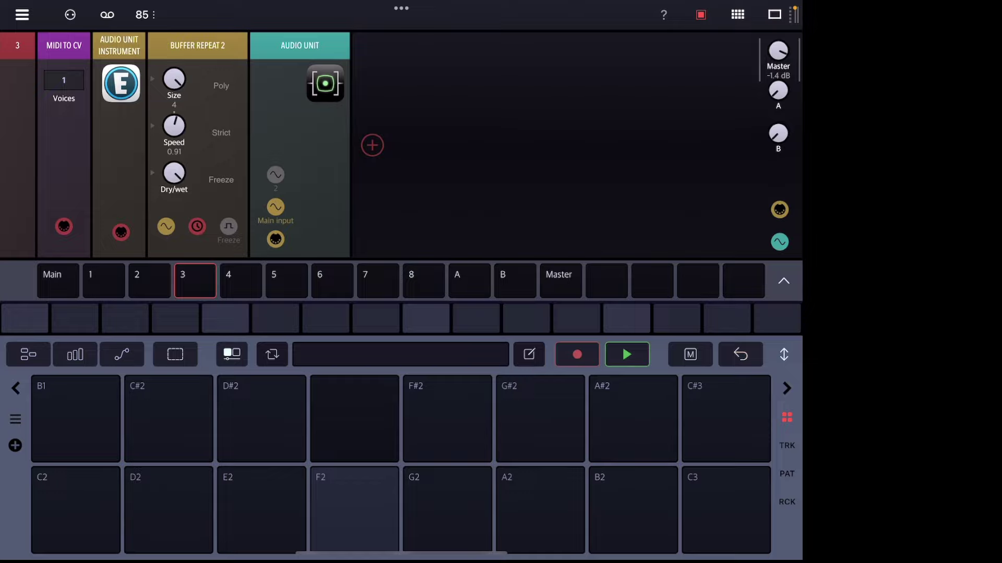
Step: Find ButterSynth in the module library, add it to track 4, and enlarge its window
left_click(240, 281)
left_click(113, 145)
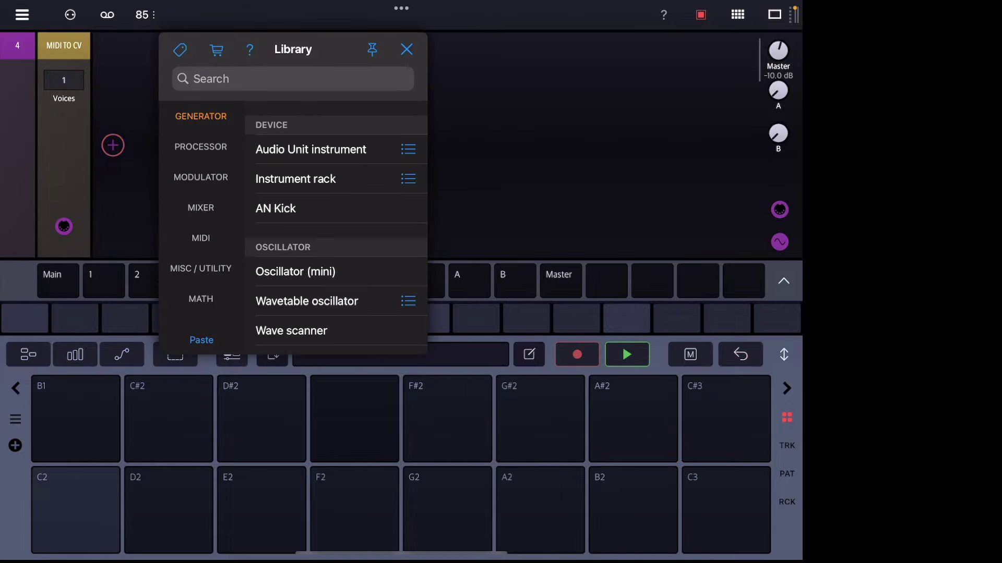
left_click(292, 79)
type("But")
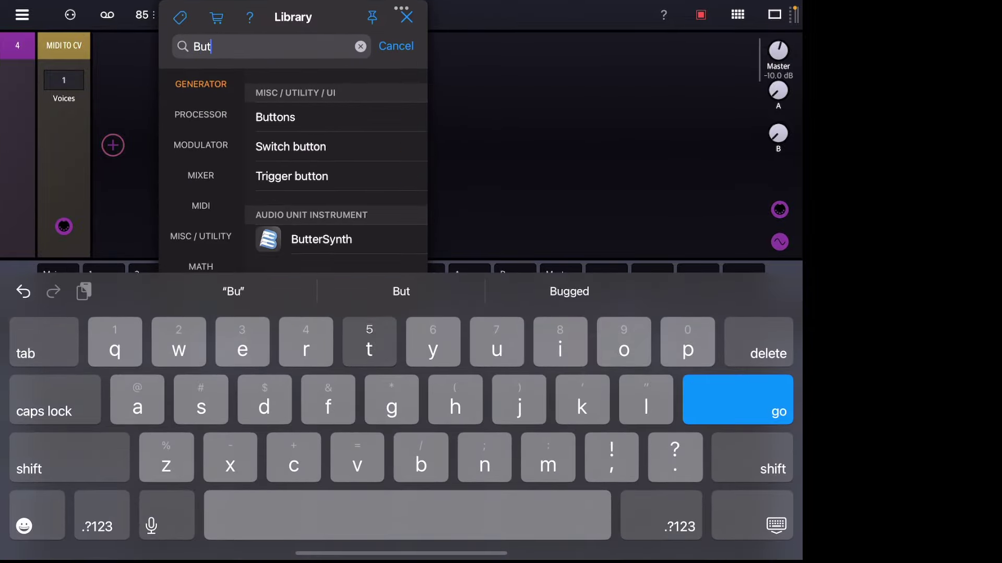
type("ter")
left_click(316, 116)
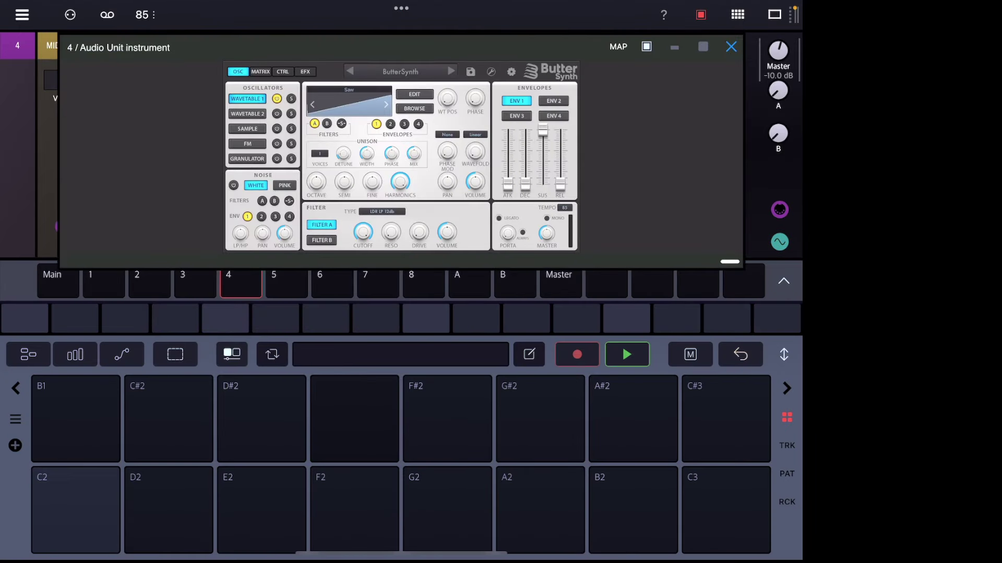
left_click_drag(730, 262, 759, 543)
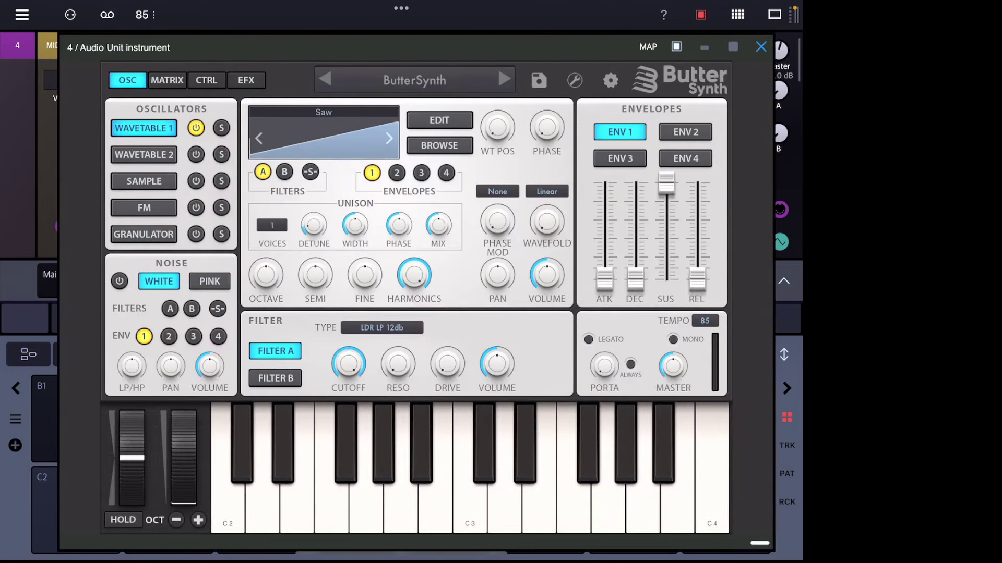
Step: Look through ButterSynth's oscillator types, modulation matrix, control page, and list of effects
left_click(144, 155)
left_click(144, 182)
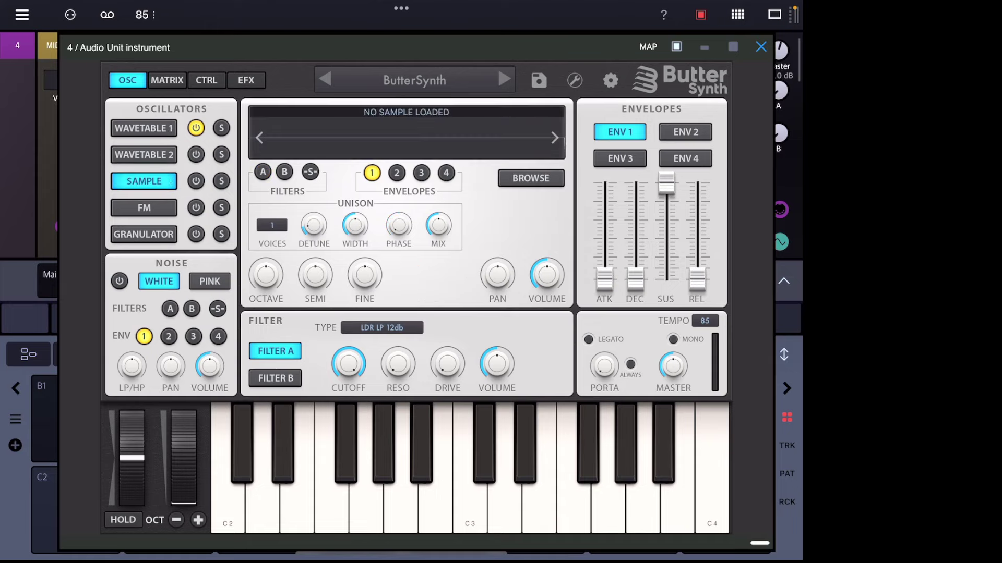
left_click(144, 208)
left_click(144, 234)
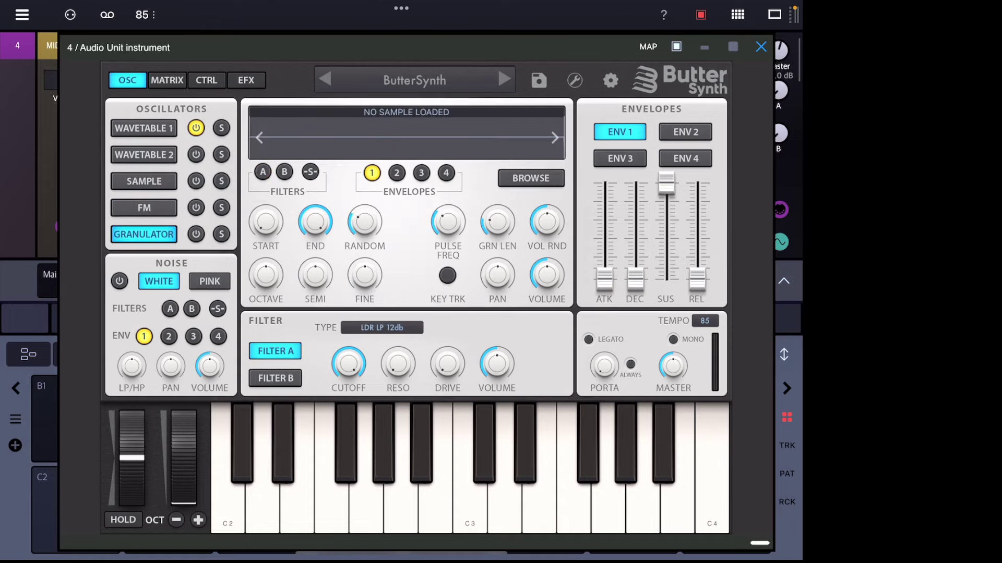
left_click(167, 80)
left_click(206, 80)
left_click(246, 80)
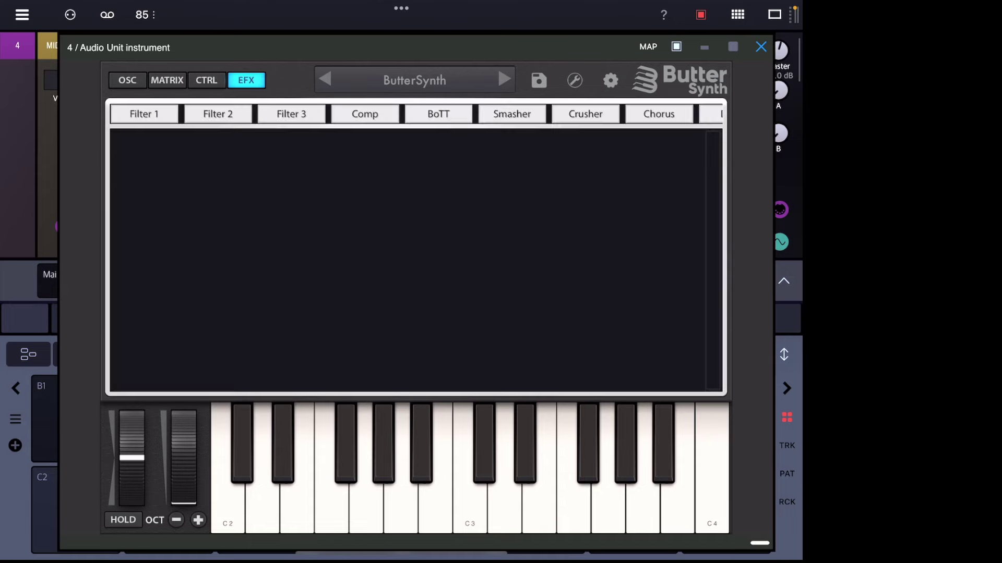
scroll(417, 114, "right", 10)
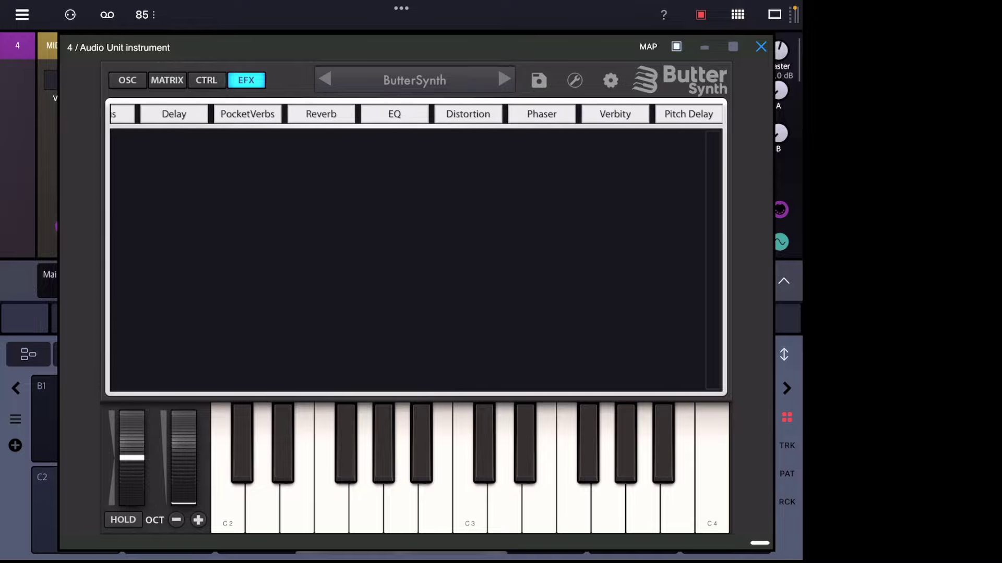
Step: Close ButterSynth and remove it from track 4, leaving the module library without adding anything
left_click(760, 47)
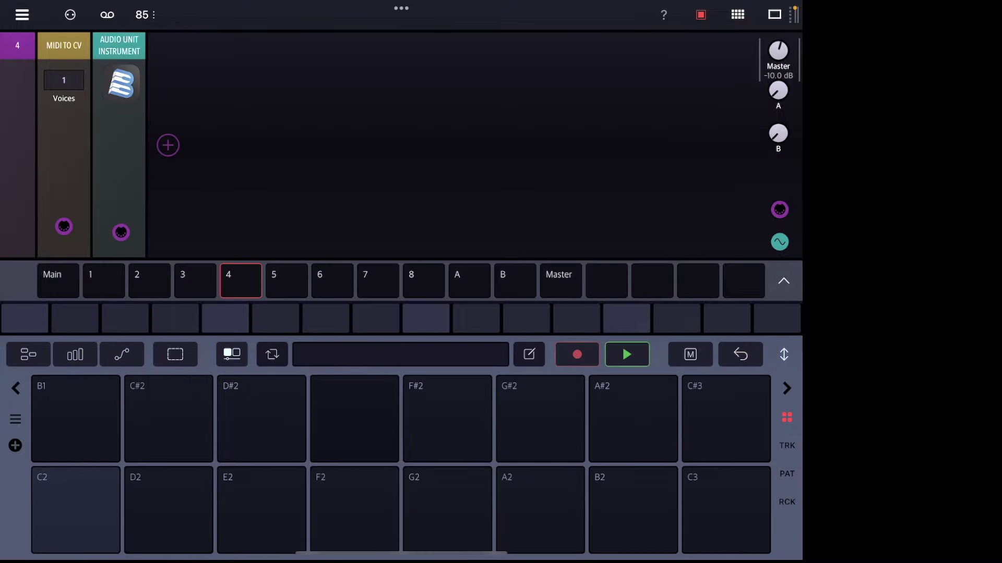
left_click_drag(119, 45, 119, 11)
left_click(113, 145)
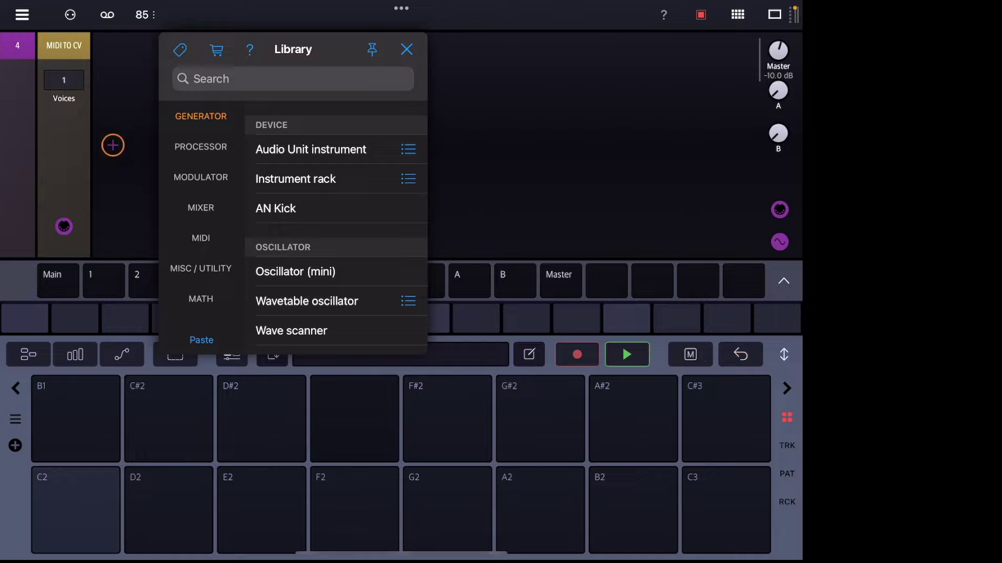
left_click(407, 50)
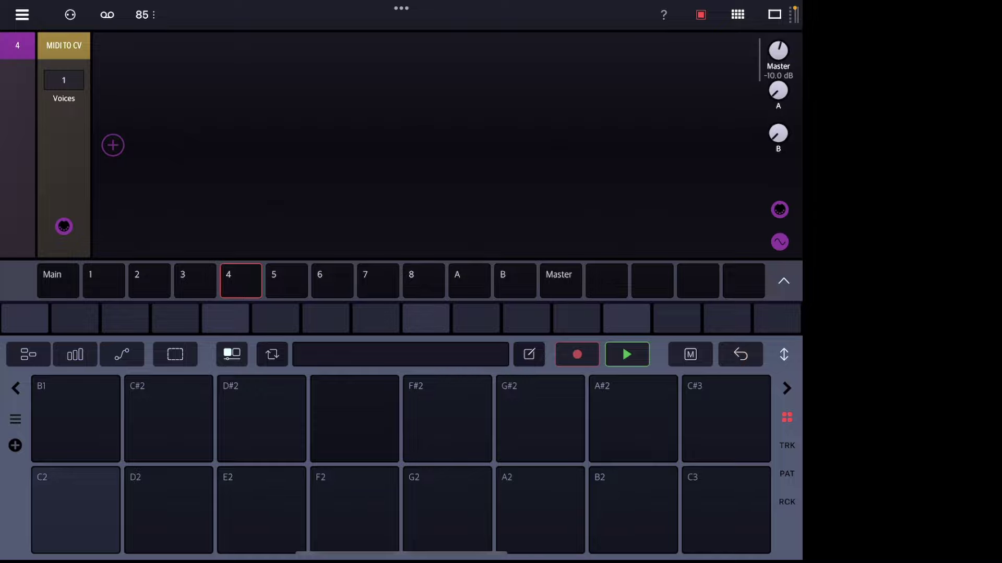
left_click(354, 517)
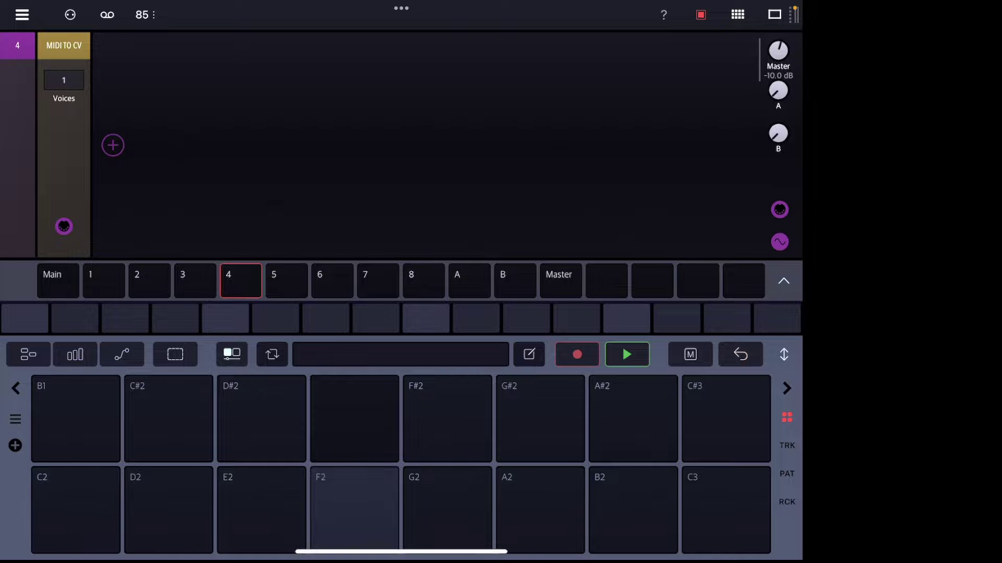
Step: Leave Drambo and open Dawnbeat from the Music folder on the iPad
left_click_drag(376, 555, 375, 333)
left_click_drag(480, 282, 323, 282)
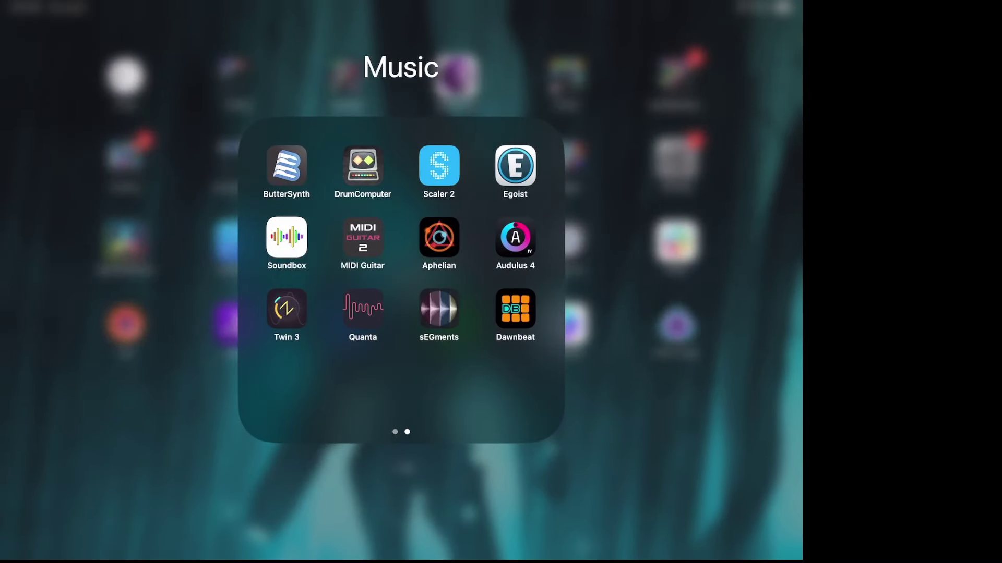
left_click(515, 308)
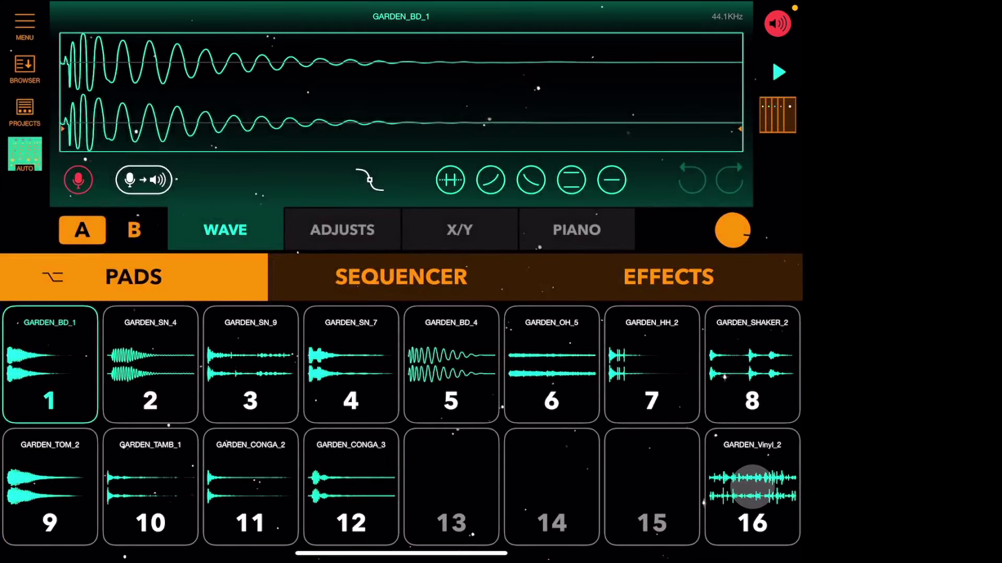
Step: Look through Dawnbeat's effects section, effects manager, and bus mixer
left_click(668, 277)
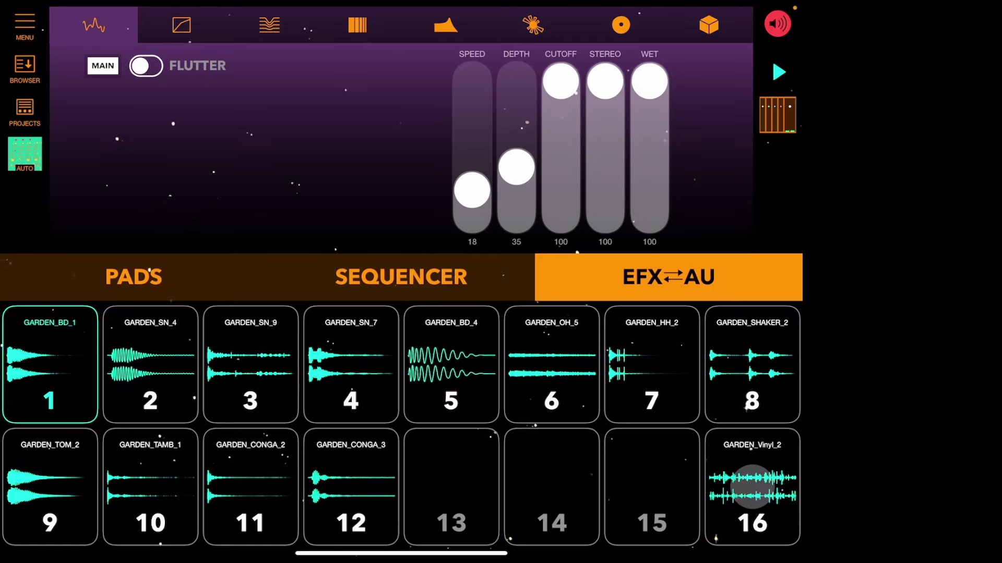
left_click(24, 24)
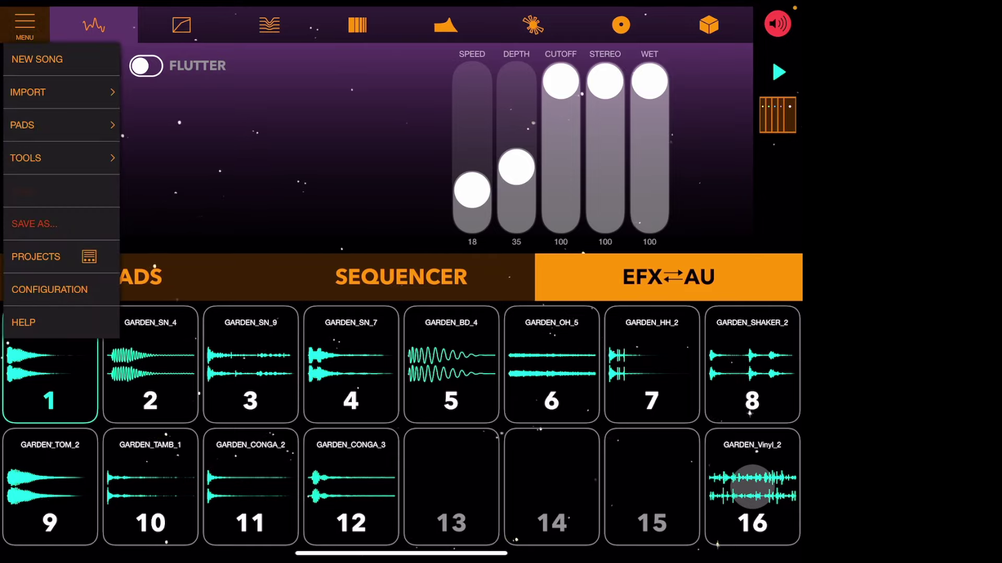
left_click(60, 158)
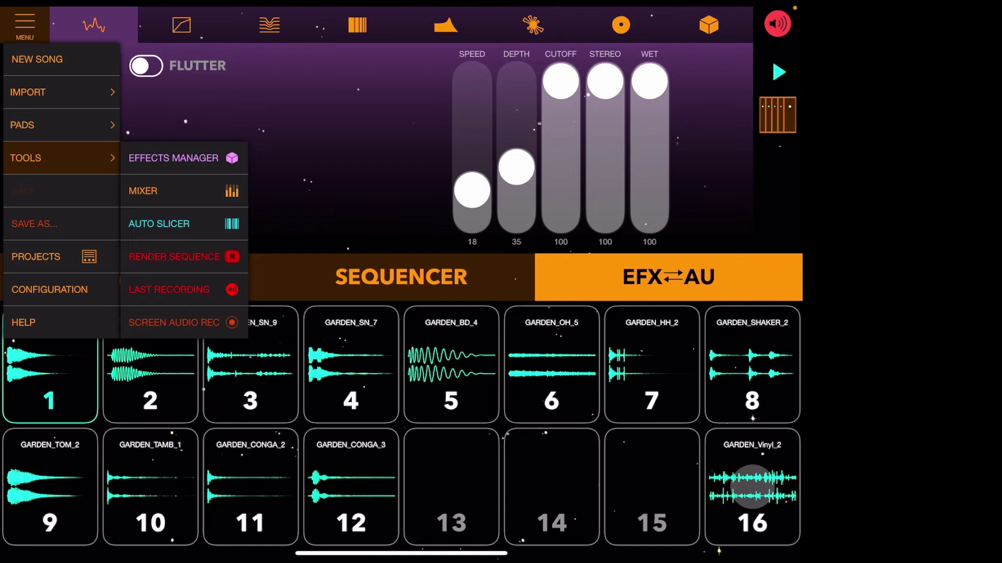
left_click(173, 157)
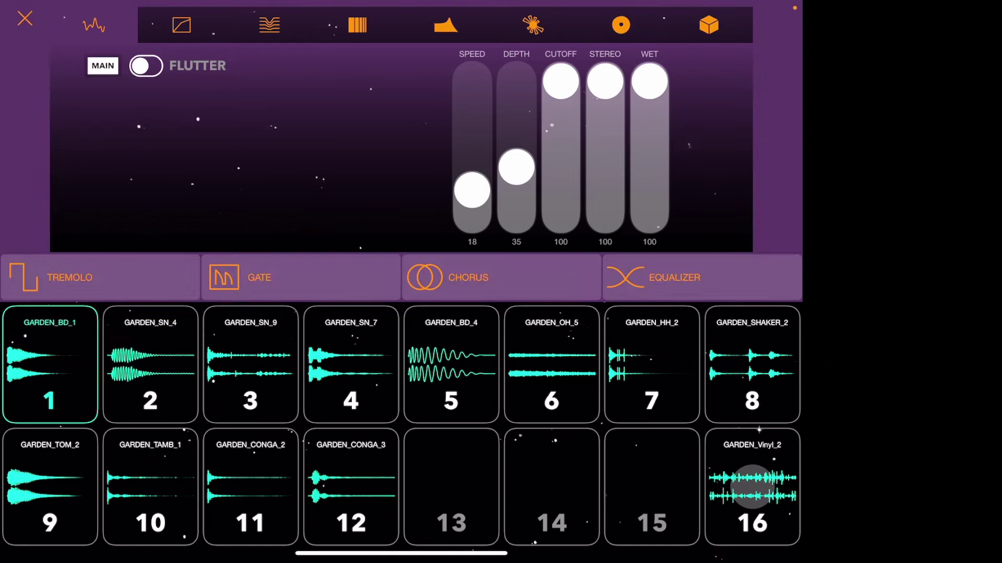
left_click(24, 18)
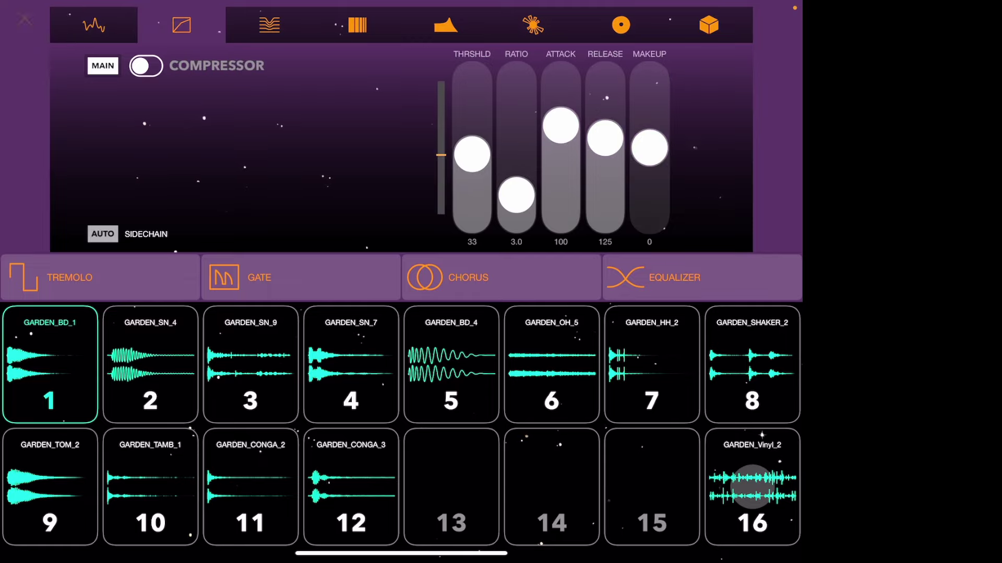
left_click(777, 114)
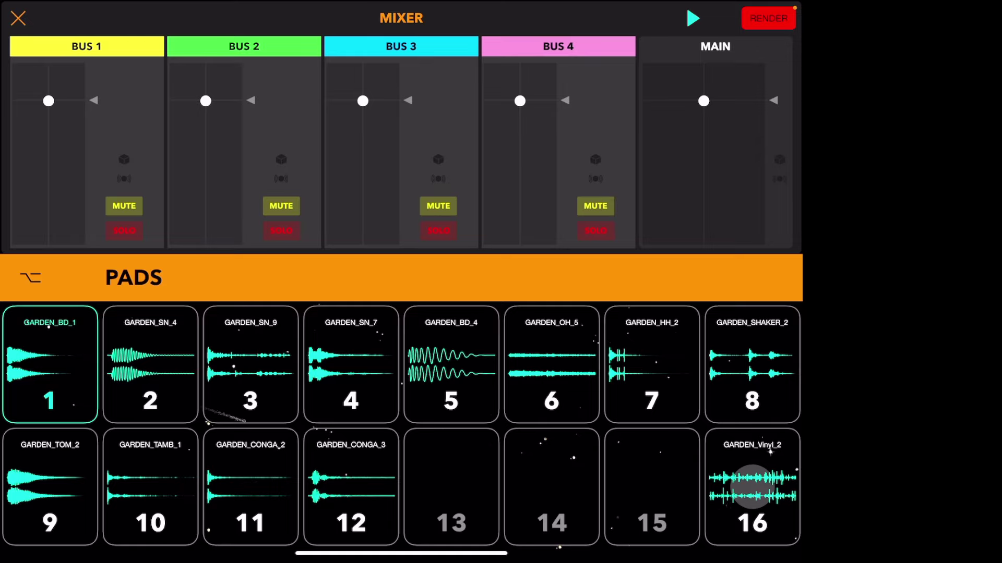
Step: Close the mixer and look over the options in Dawnbeat's main menu
left_click(19, 18)
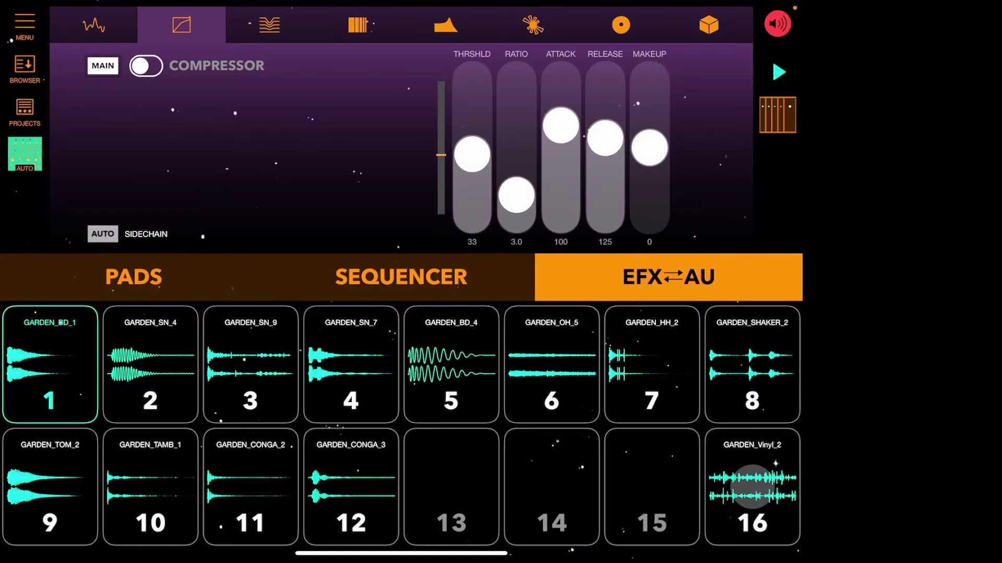
left_click(25, 25)
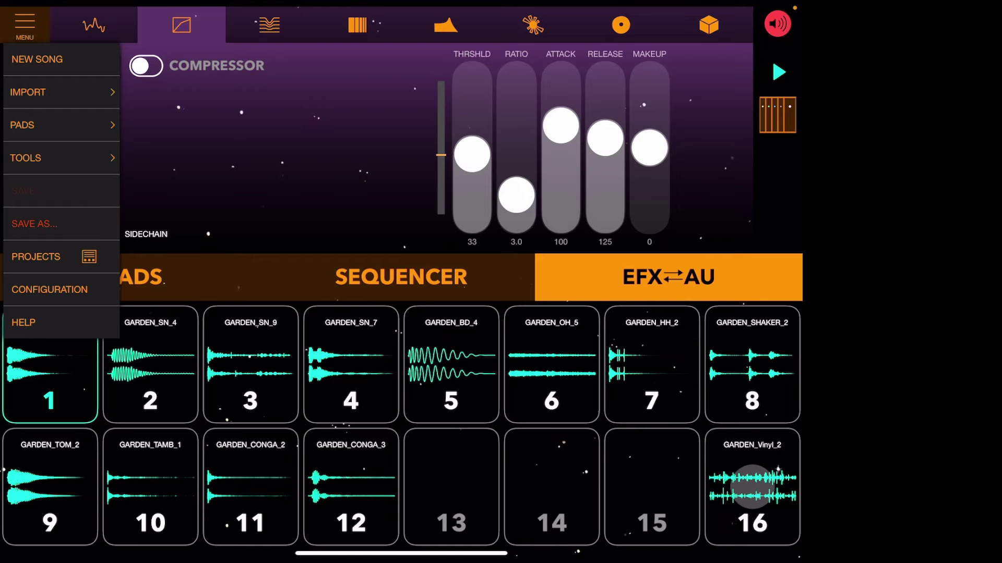
key("Escape")
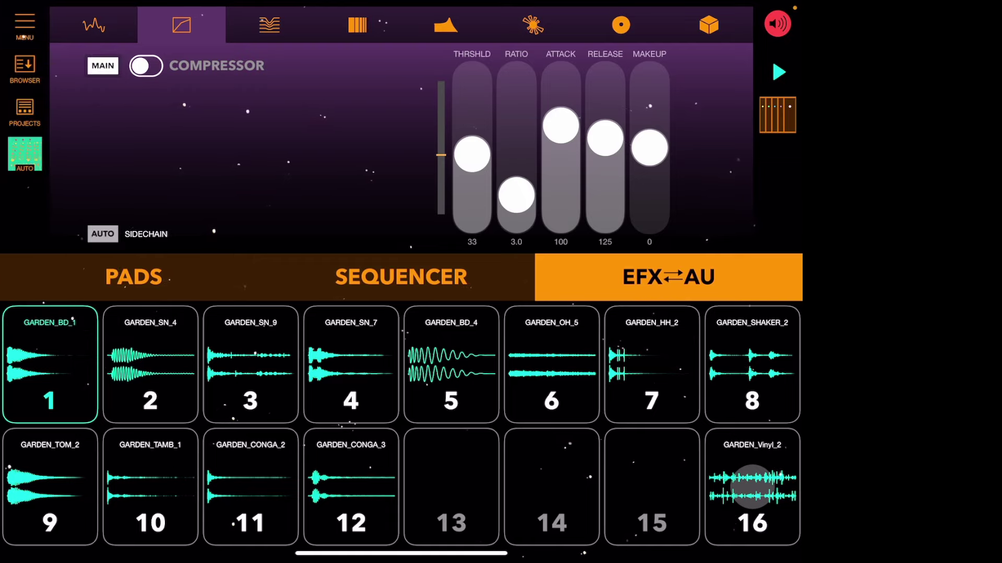
Step: Switch from the built-in effects to the audio units and look through the list of plugin developers
left_click(669, 277)
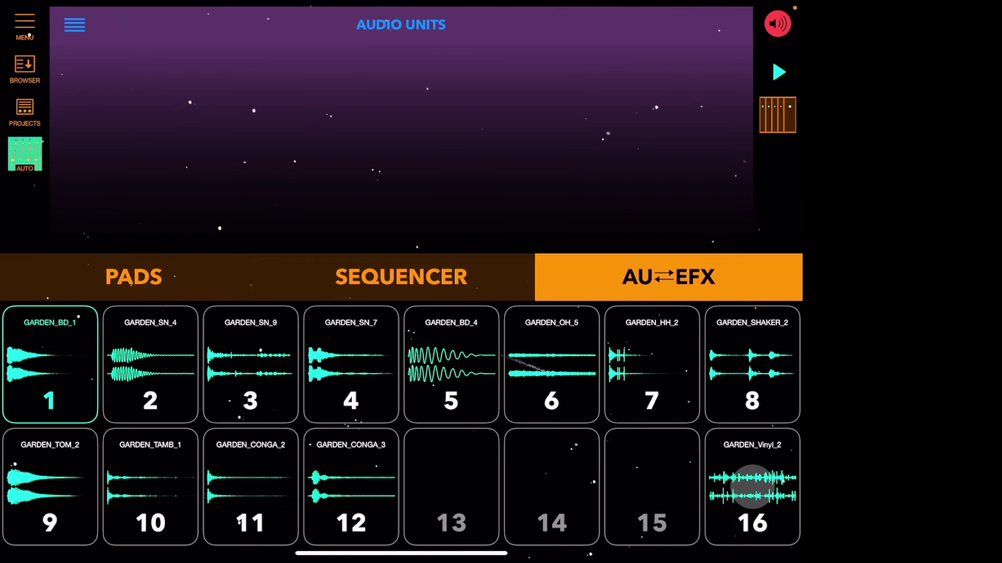
left_click(668, 277)
left_click(668, 277)
left_click(74, 25)
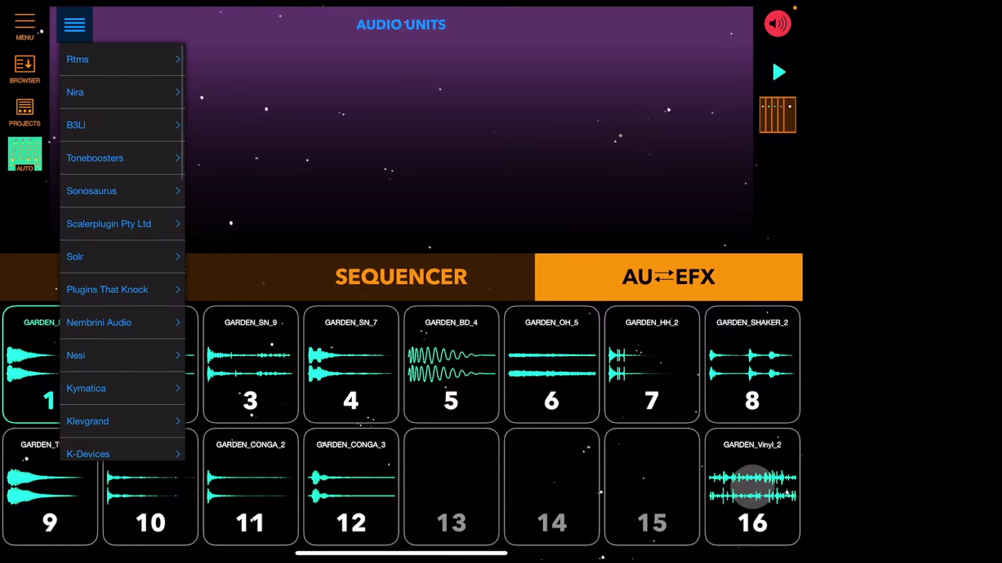
scroll(122, 252, "up", 1)
scroll(122, 252, "down", 2)
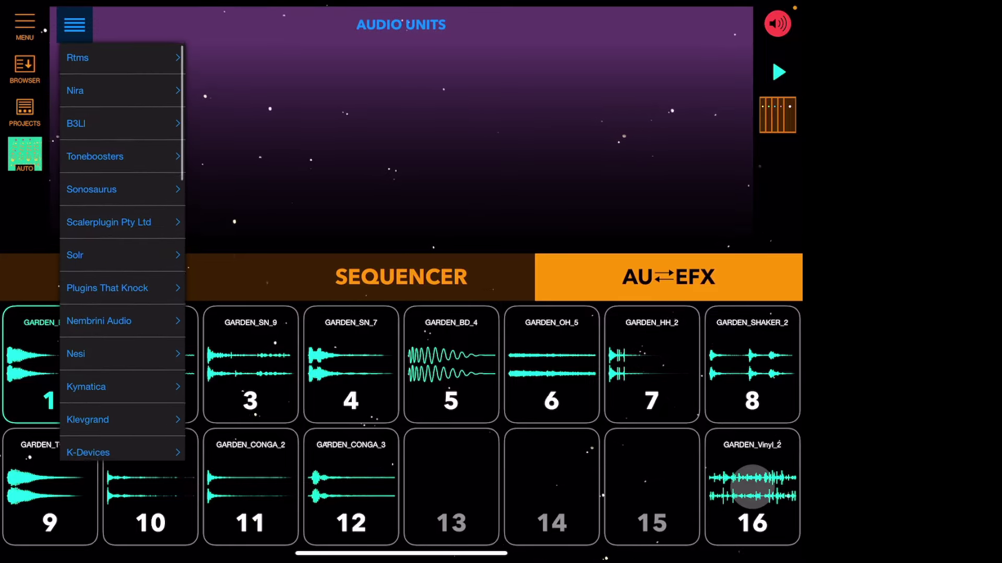
scroll(123, 251, "down", 5)
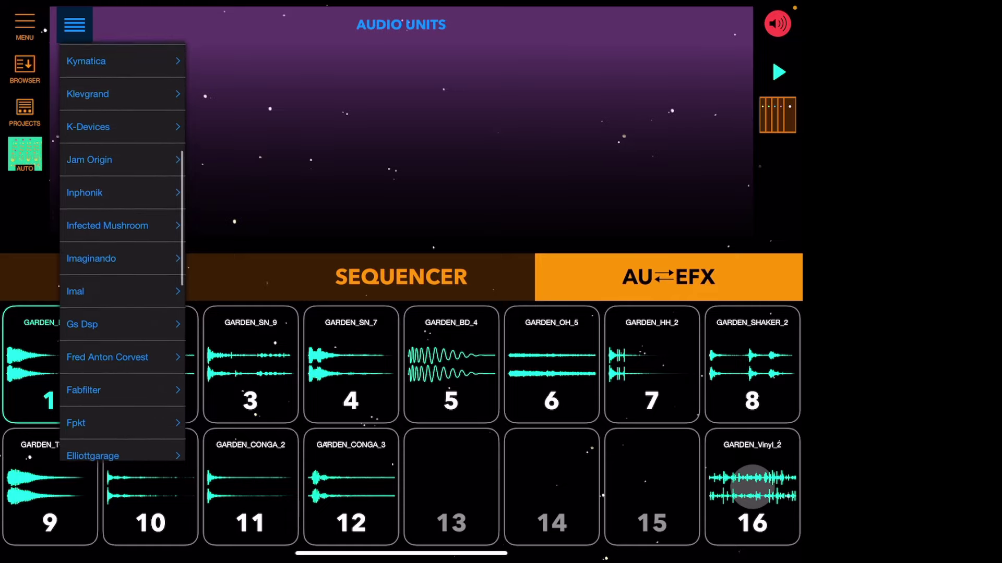
left_click(74, 25)
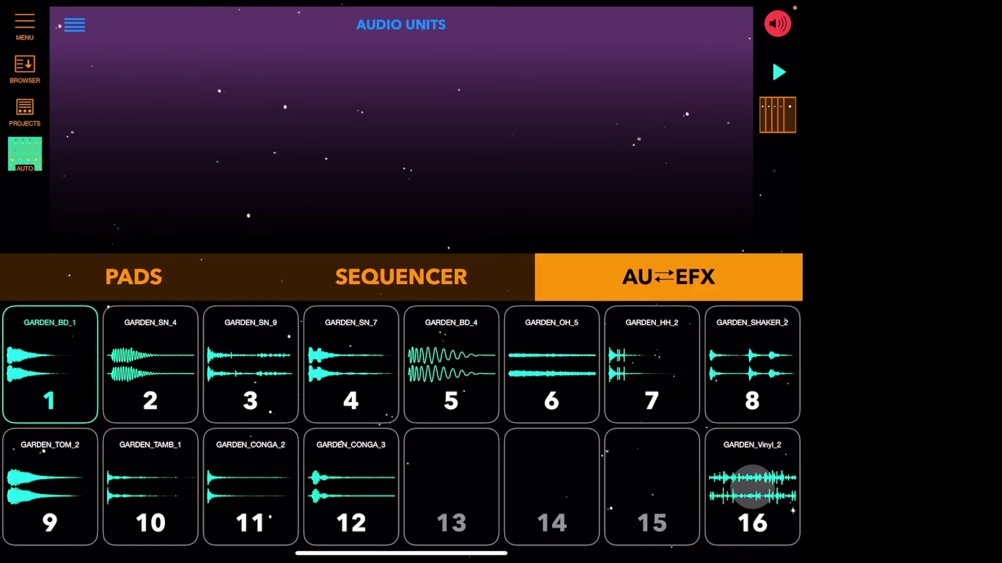
Step: Load FabFilter's Saturn 2 as an audio unit effect
left_click(75, 24)
scroll(122, 251, "down", 6)
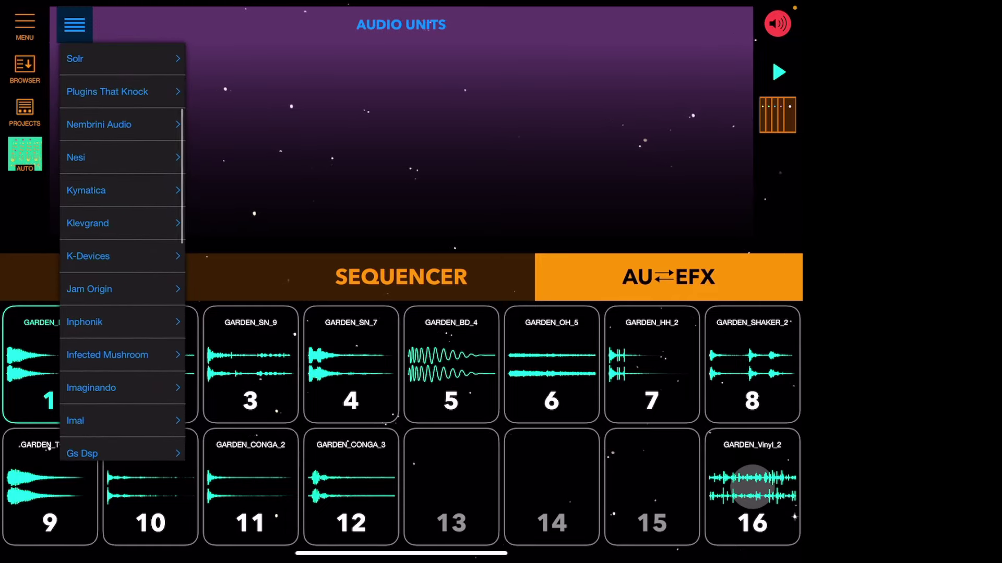
scroll(122, 252, "down", 4)
left_click(122, 212)
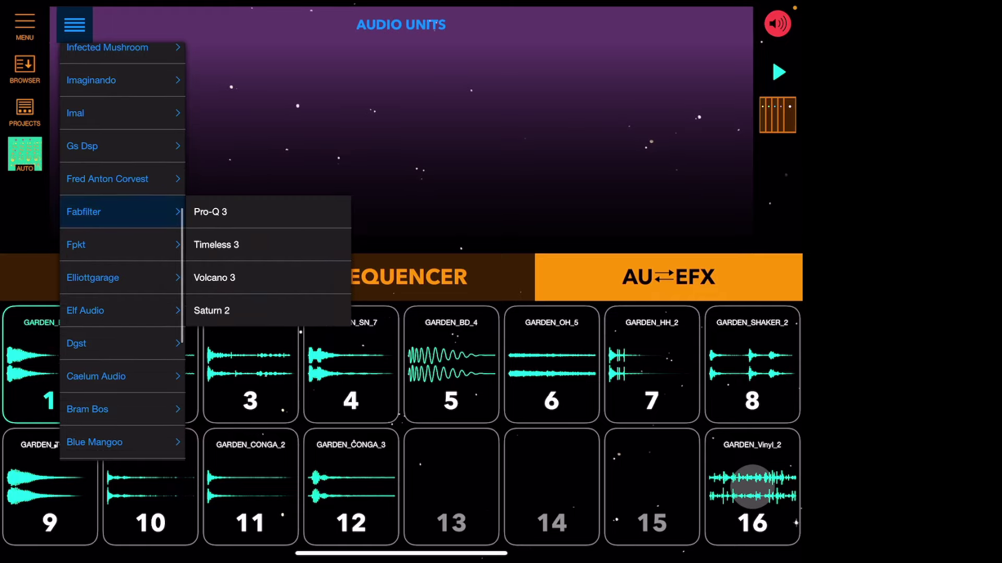
left_click(240, 310)
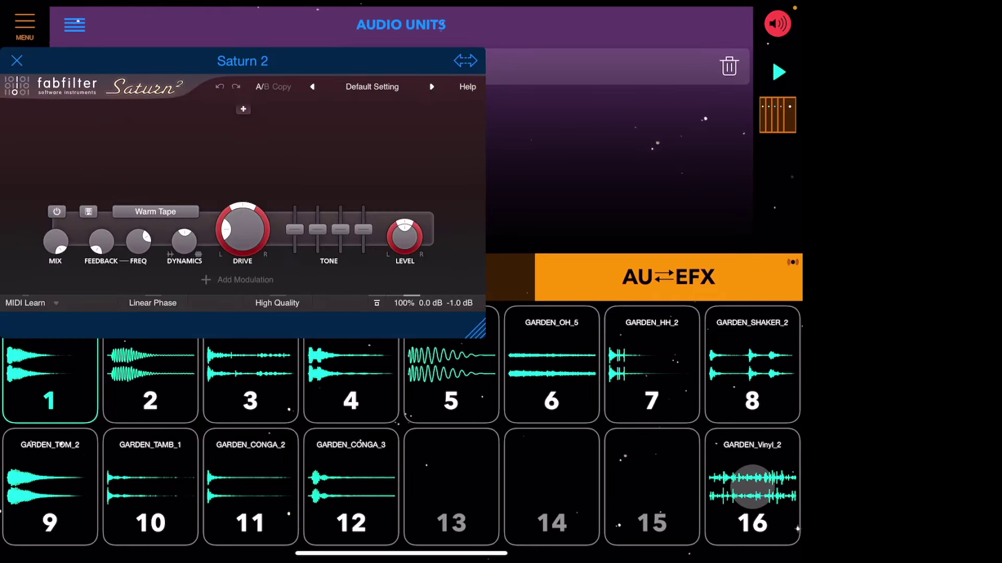
Step: Move the Saturn 2 window up, switch back to the built-in effects, and enlarge the plugin window
left_click_drag(243, 61, 296, 13)
left_click(668, 277)
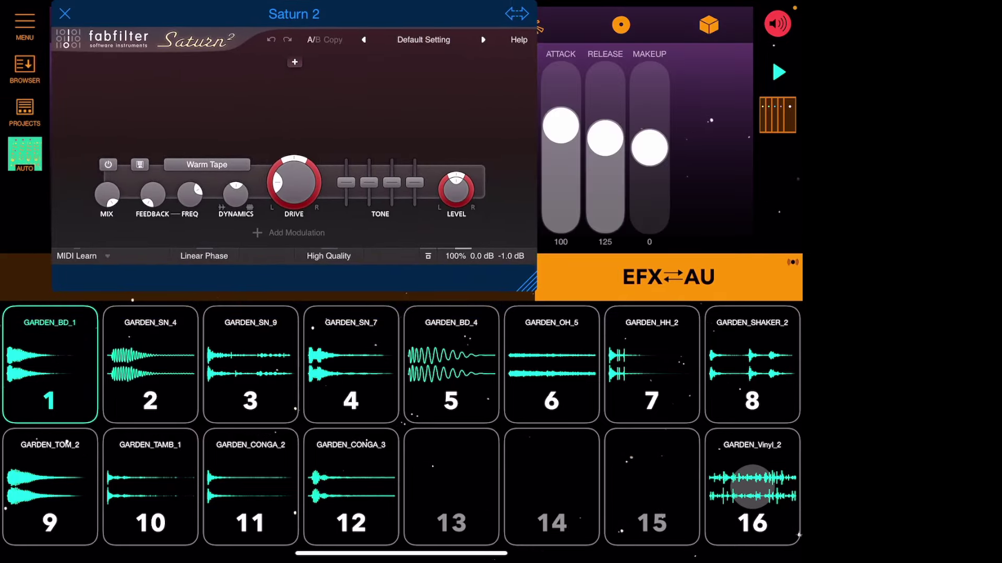
left_click_drag(529, 282, 682, 316)
Step: Try pads 5, 4 and 3, closing the Saturn 2 window before playing pad 3
left_click(451, 374)
left_click(351, 374)
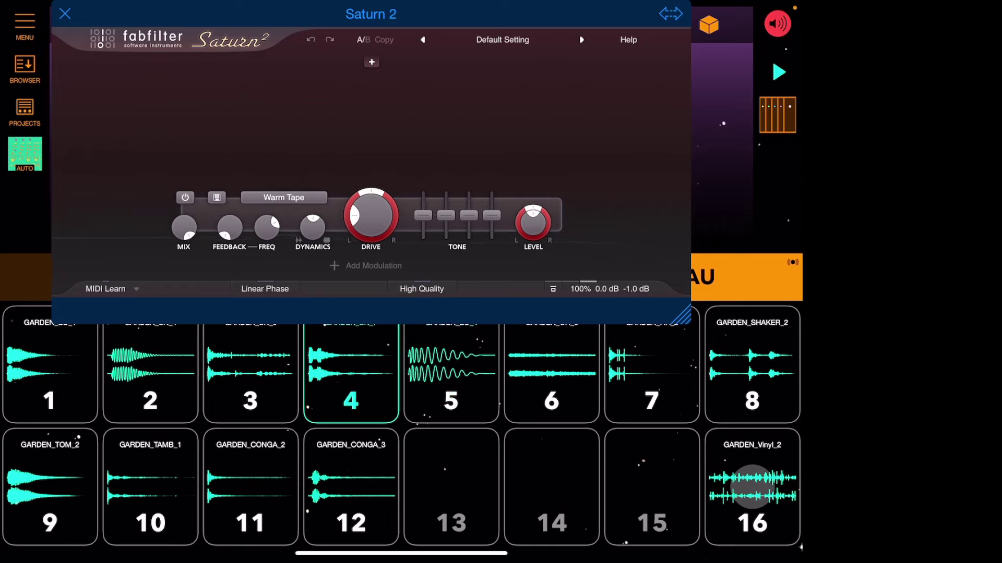
left_click(65, 13)
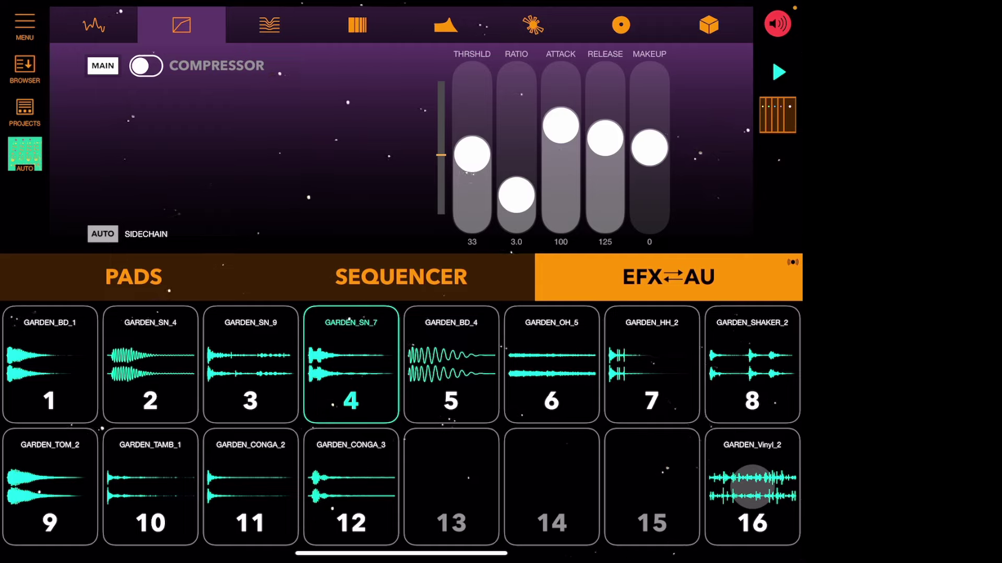
left_click(242, 391)
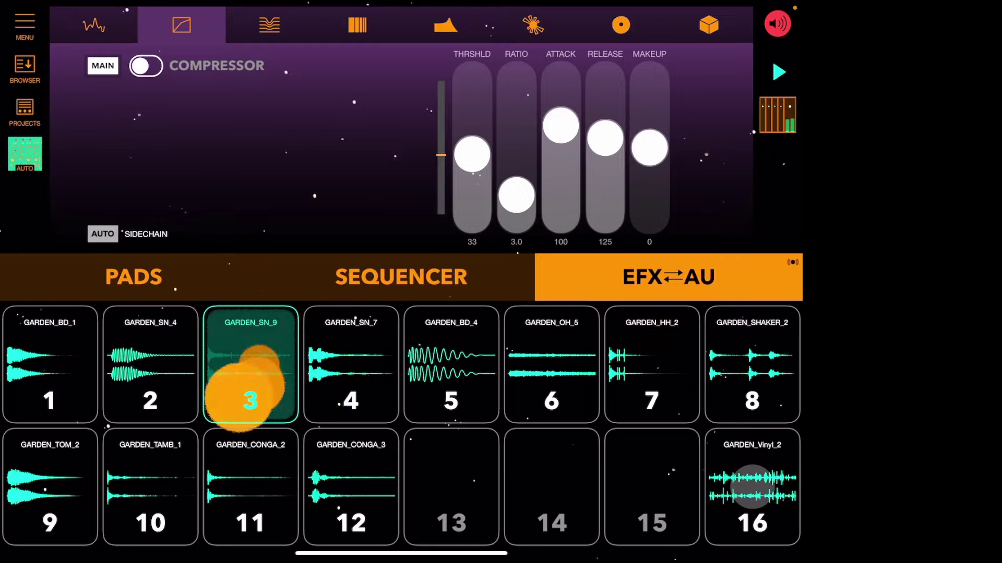
left_click(250, 376)
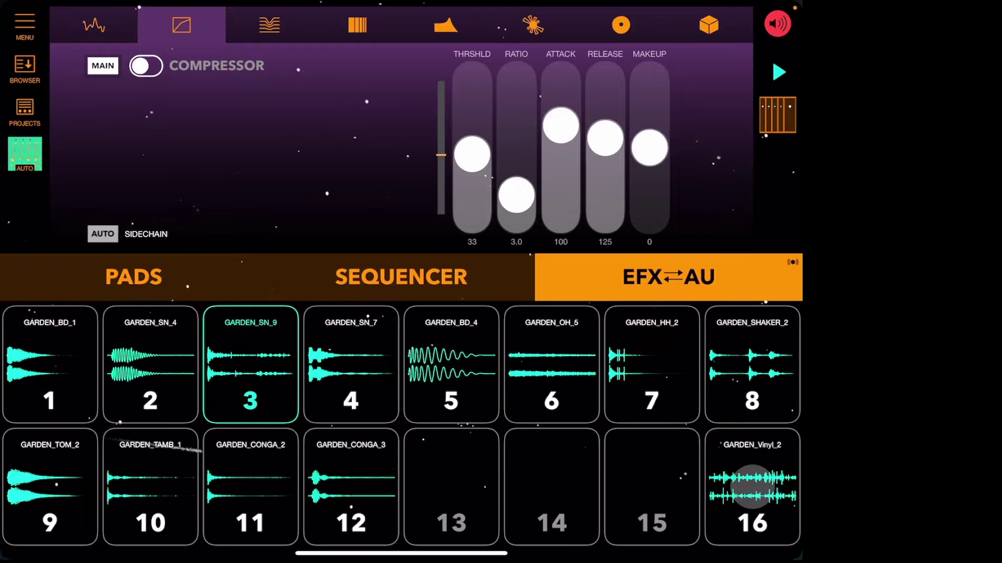
Step: Close Dawnbeat from the iPad's open apps and switch to Drambo
left_click_drag(401, 553, 492, 206)
left_click_drag(649, 157, 649, 31)
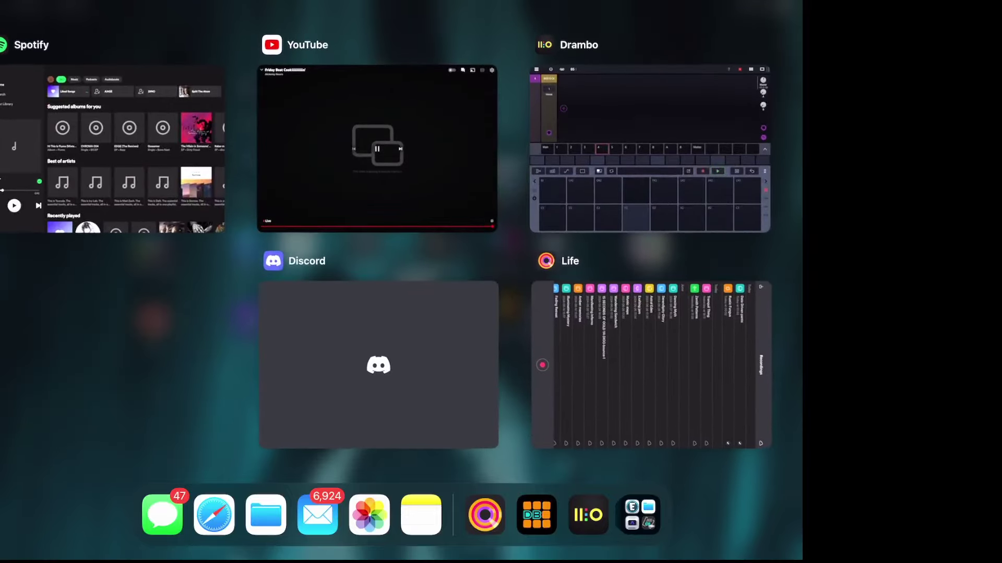
left_click(649, 152)
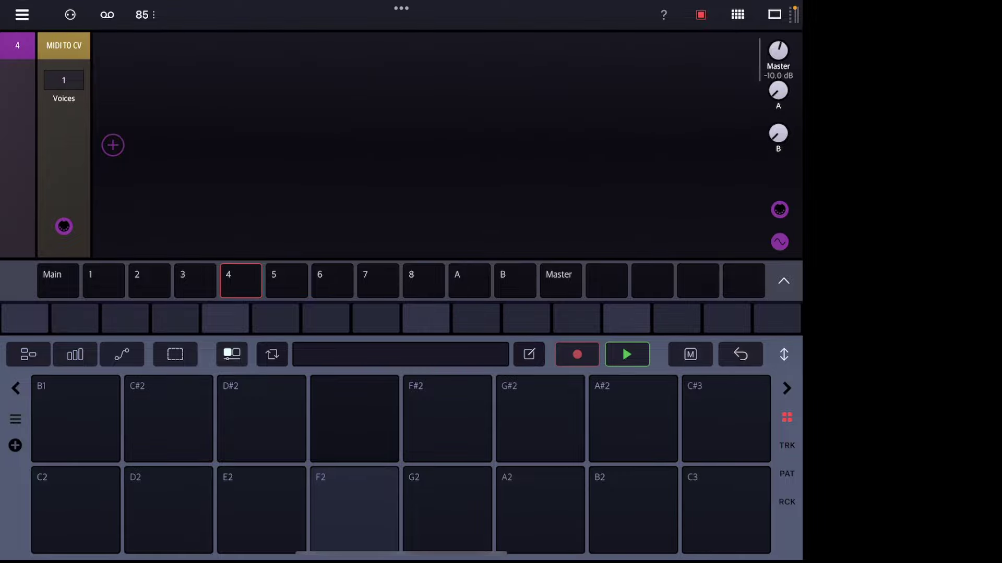
Step: Show track 1 and look through its module chain back to the MIDI to CV module
left_click(104, 281)
scroll(401, 145, "left", 20)
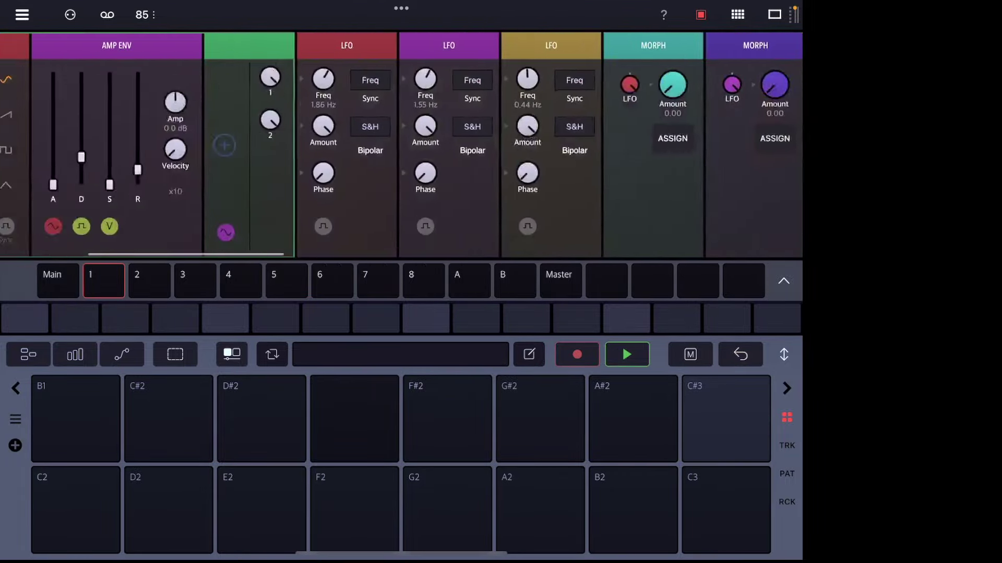
scroll(401, 146, "left", 7)
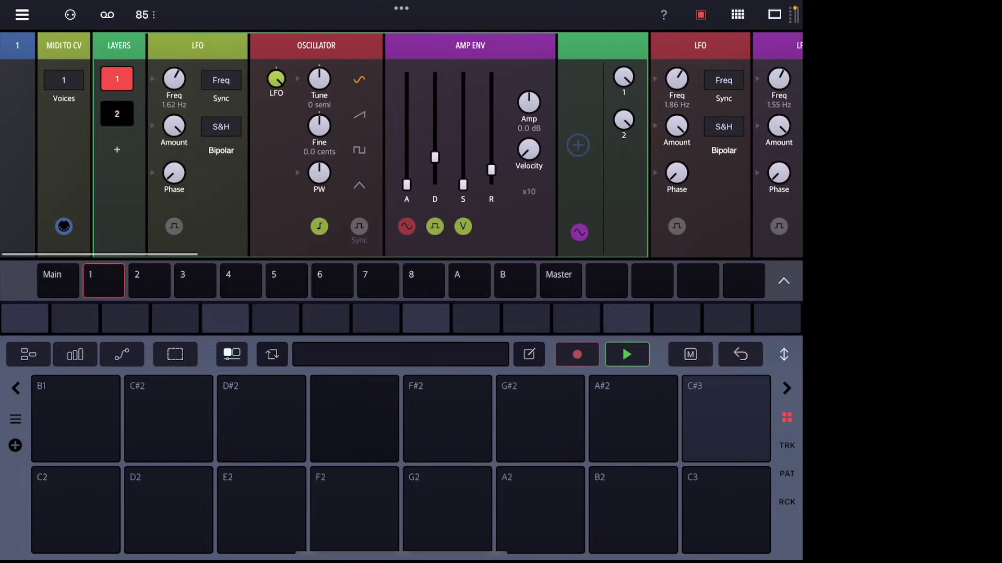